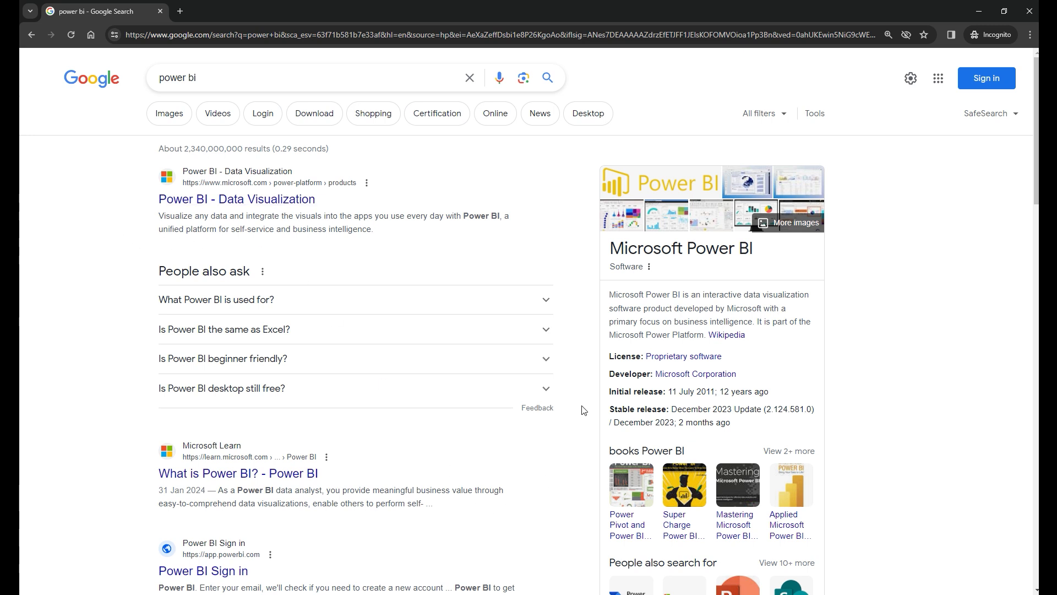
- Search Google for "power bi desktop" and open Microsoft's official Power BI Desktop download page
{"action": "scroll", "coordinate": [578, 442], "scroll_direction": "down", "scroll_amount": 1}
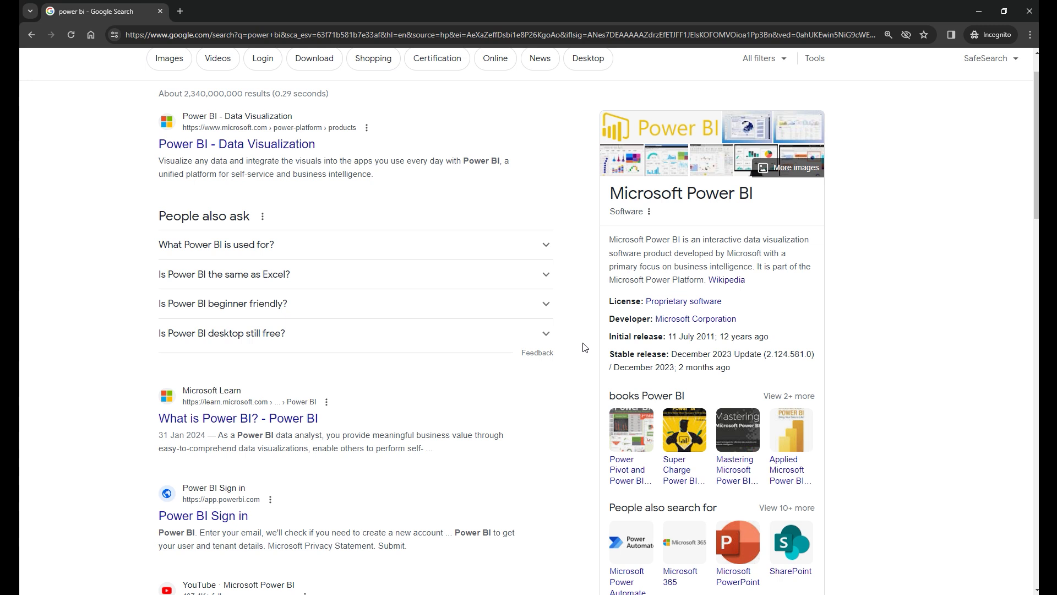
{"action": "scroll", "coordinate": [584, 347], "scroll_direction": "up", "scroll_amount": 1}
{"action": "left_click", "coordinate": [289, 75]}
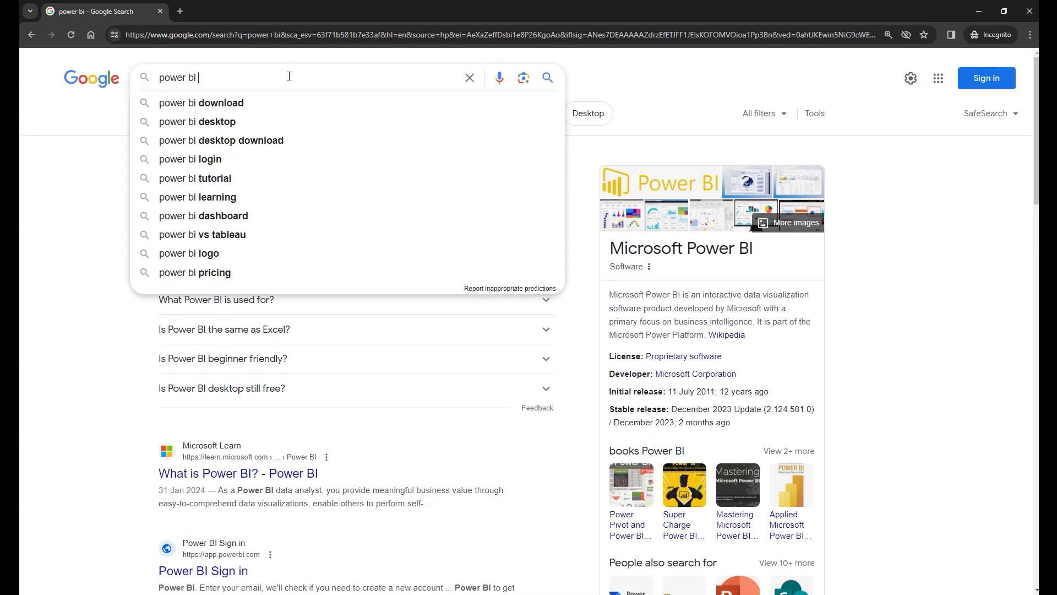
{"action": "type", "text": "desktop"}
{"action": "key", "text": "Return"}
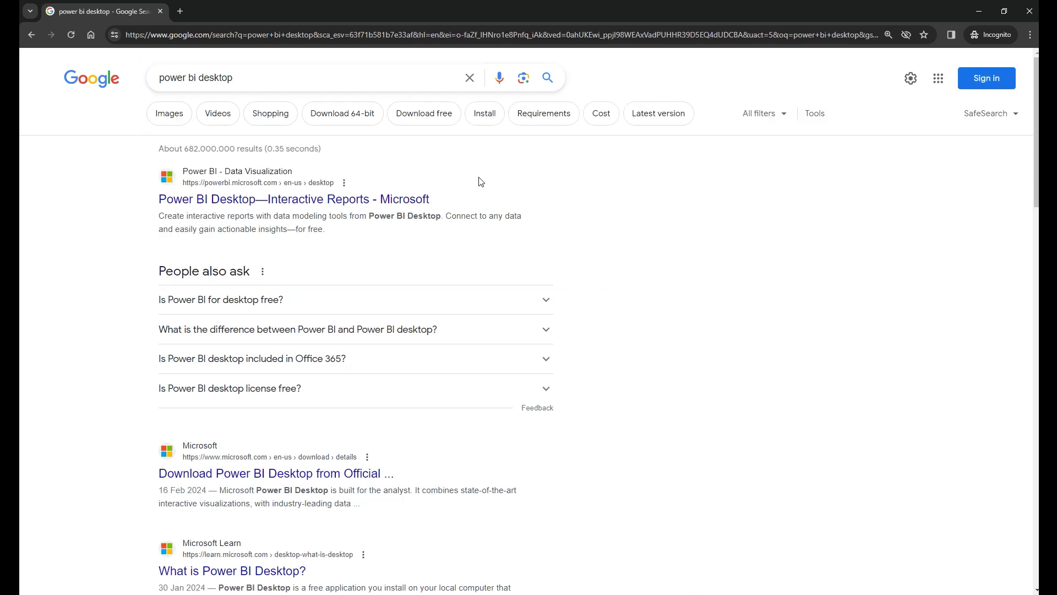
{"action": "scroll", "coordinate": [705, 302], "scroll_direction": "down", "scroll_amount": 1}
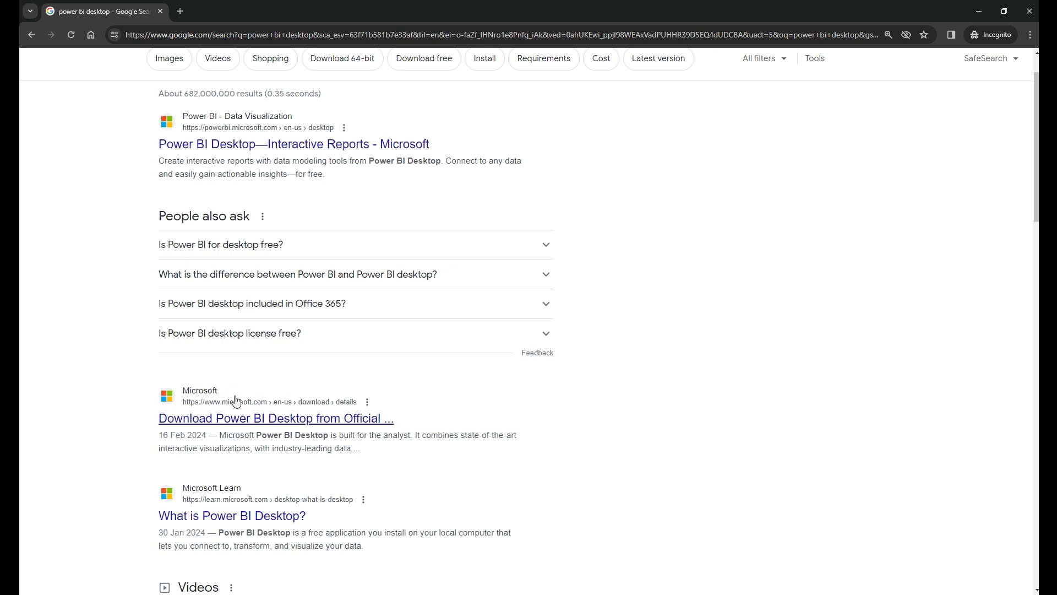
{"action": "left_click", "coordinate": [247, 429]}
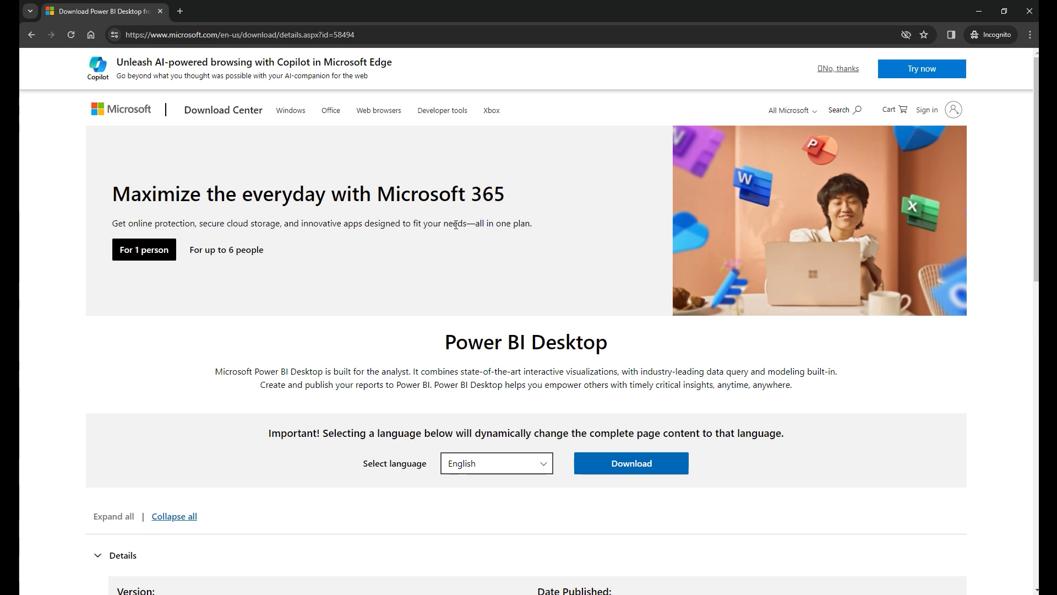
- Review the Power BI Desktop download page's language option, version details, setup file names and sizes, and system requirements
{"action": "scroll", "coordinate": [385, 330], "scroll_direction": "down", "scroll_amount": 2}
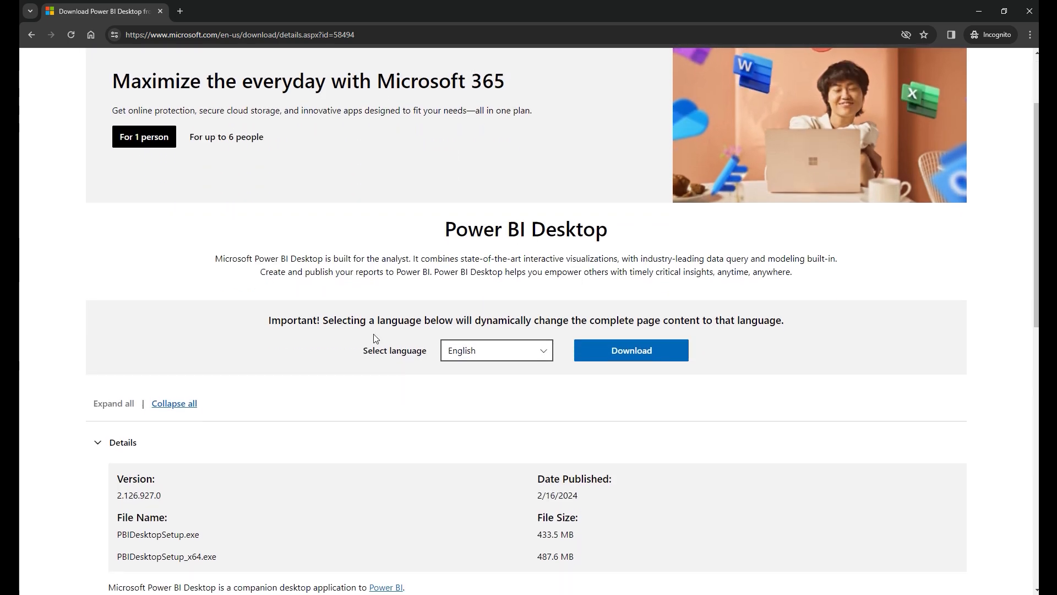
{"action": "scroll", "coordinate": [375, 338], "scroll_direction": "down", "scroll_amount": 6}
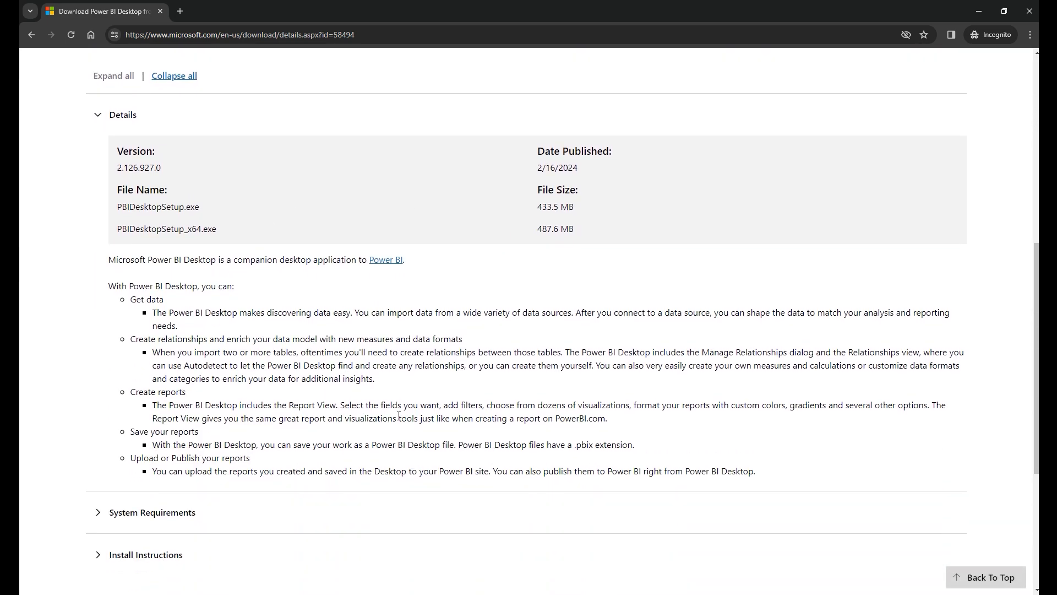
{"action": "scroll", "coordinate": [528, 259], "scroll_direction": "down", "scroll_amount": 2}
{"action": "left_click", "coordinate": [280, 402]}
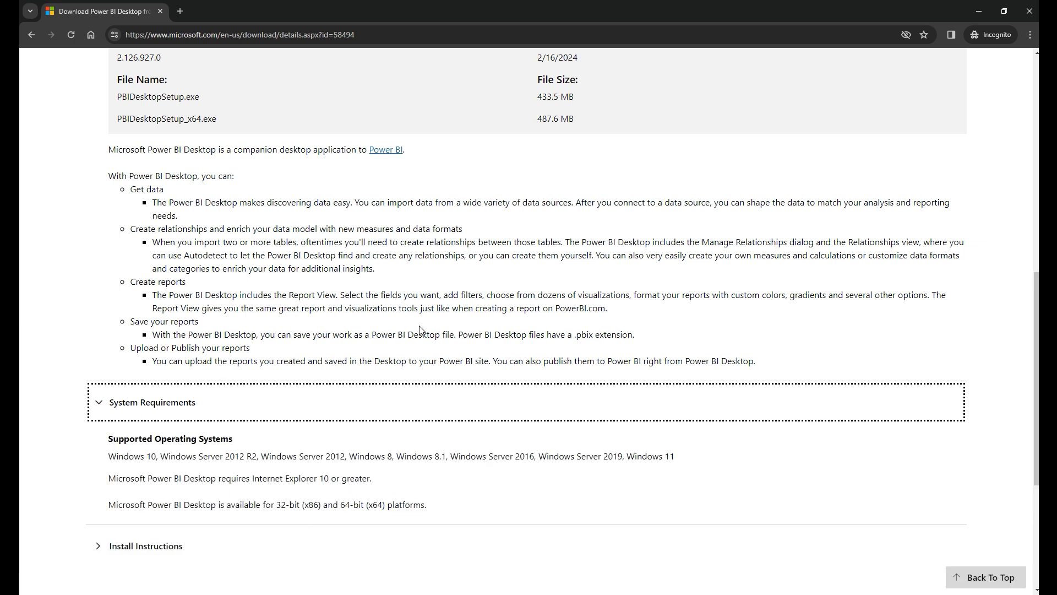
{"action": "scroll", "coordinate": [408, 313], "scroll_direction": "up", "scroll_amount": 2}
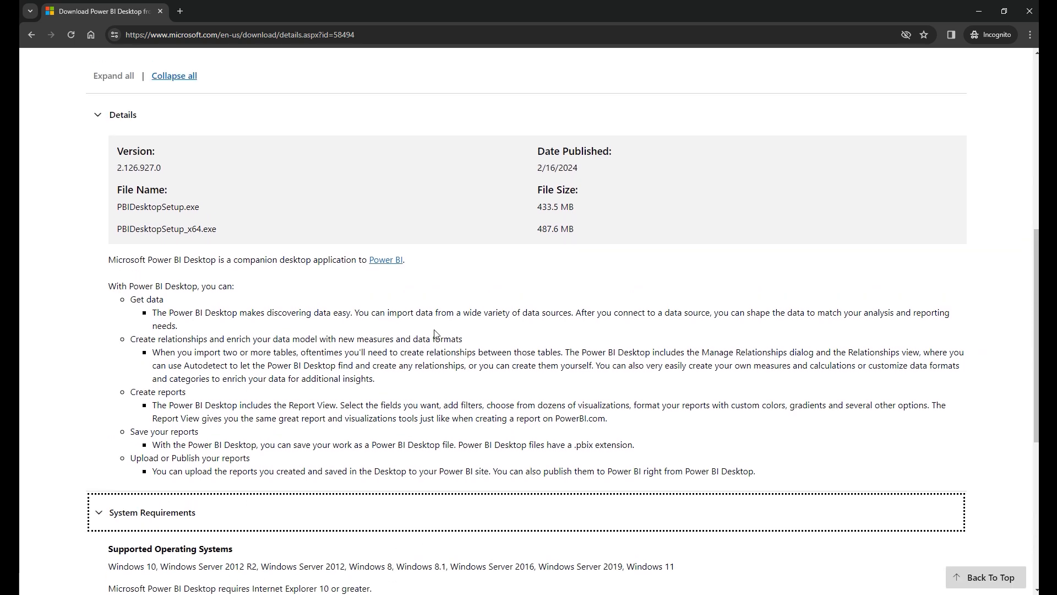
{"action": "scroll", "coordinate": [452, 338], "scroll_direction": "up", "scroll_amount": 3}
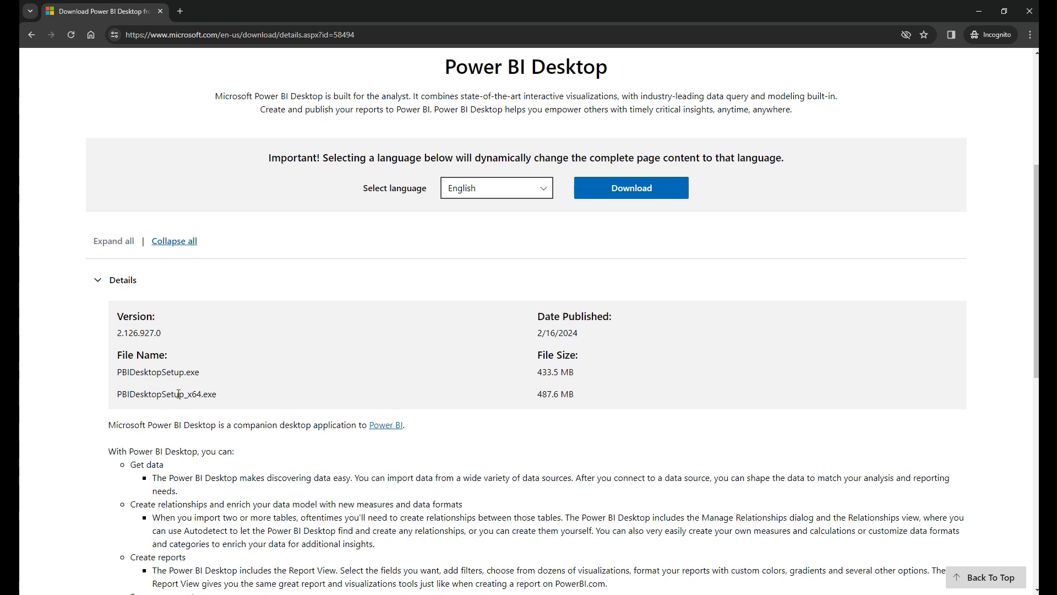
{"action": "left_click_drag", "start_coordinate": [190, 398], "coordinate": [209, 396]}
{"action": "left_click", "coordinate": [238, 394]}
{"action": "scroll", "coordinate": [258, 384], "scroll_direction": "down", "scroll_amount": 1}
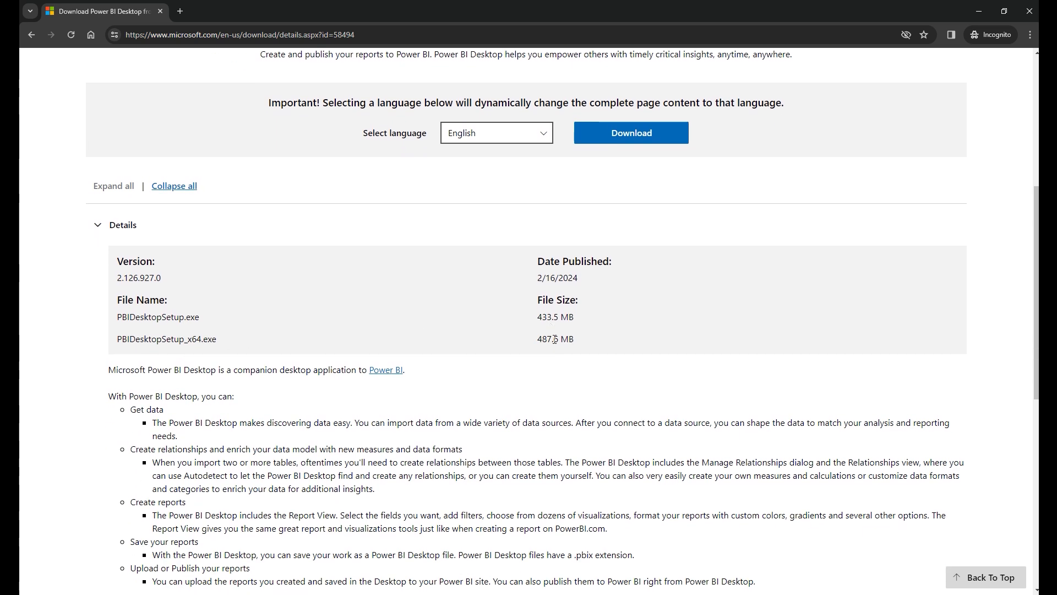
{"action": "scroll", "coordinate": [569, 344], "scroll_direction": "up", "scroll_amount": 4}
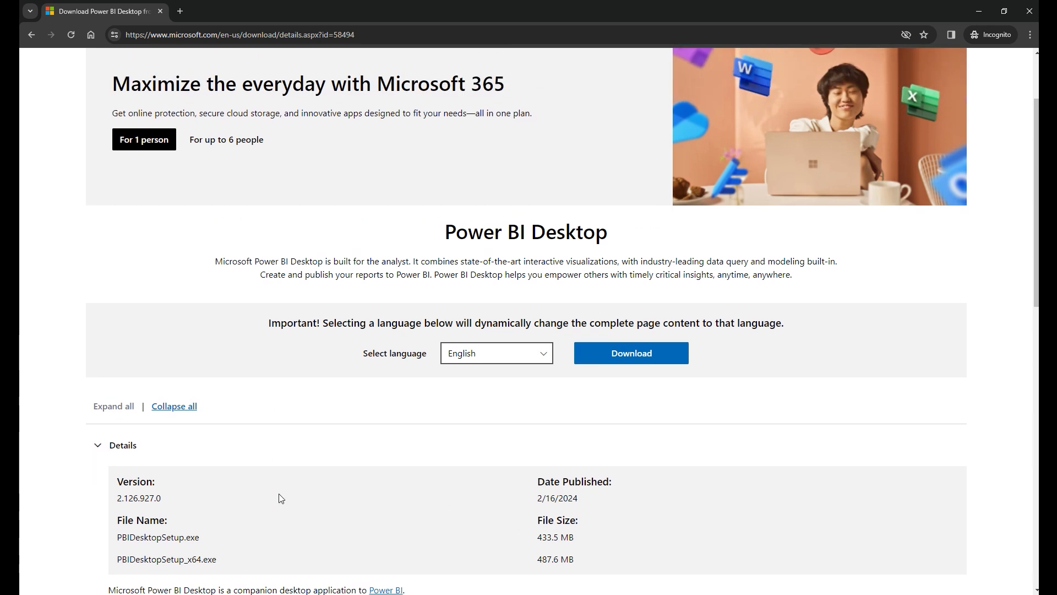
{"action": "scroll", "coordinate": [282, 479], "scroll_direction": "up", "scroll_amount": 2}
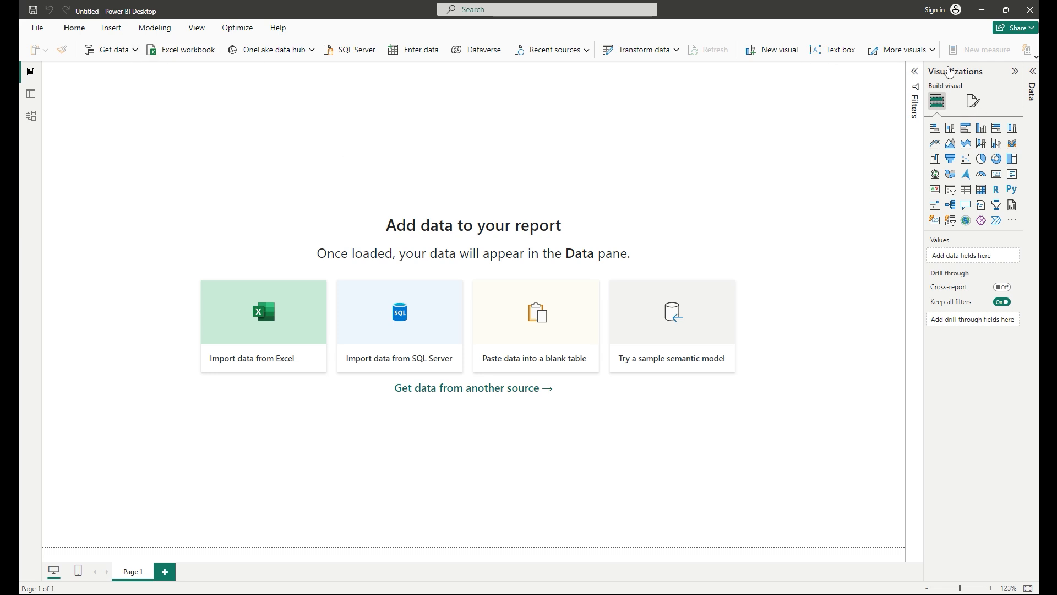
- Switch to Power BI Desktop, expand the ribbon, and get data from "Light Cone Data - HSR (2.0 - First Half) Alt #2 - Sheet1.csv"
{"action": "left_click", "coordinate": [1035, 56]}
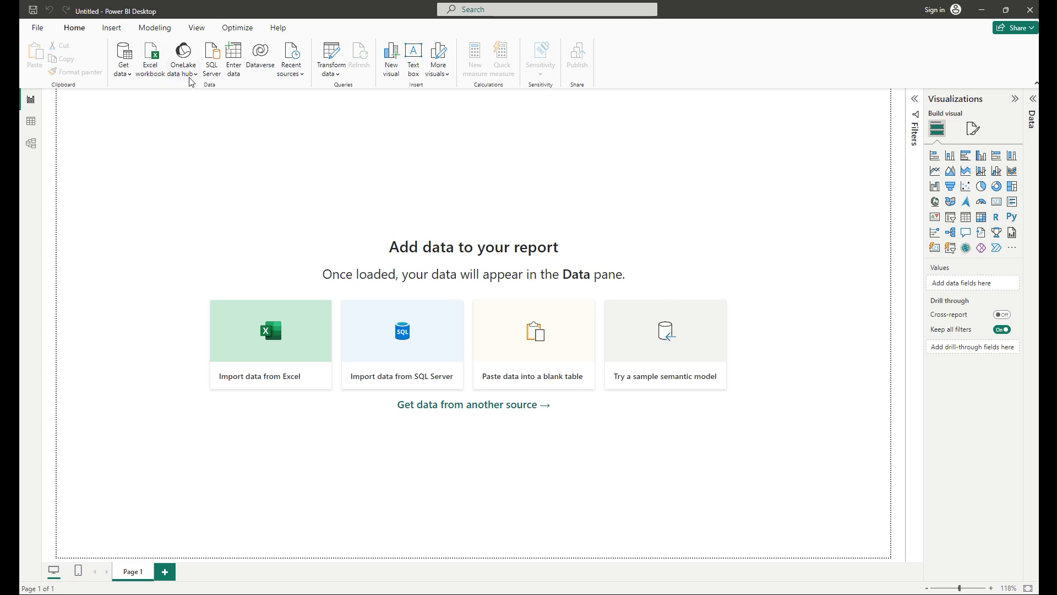
{"action": "left_click", "coordinate": [124, 70]}
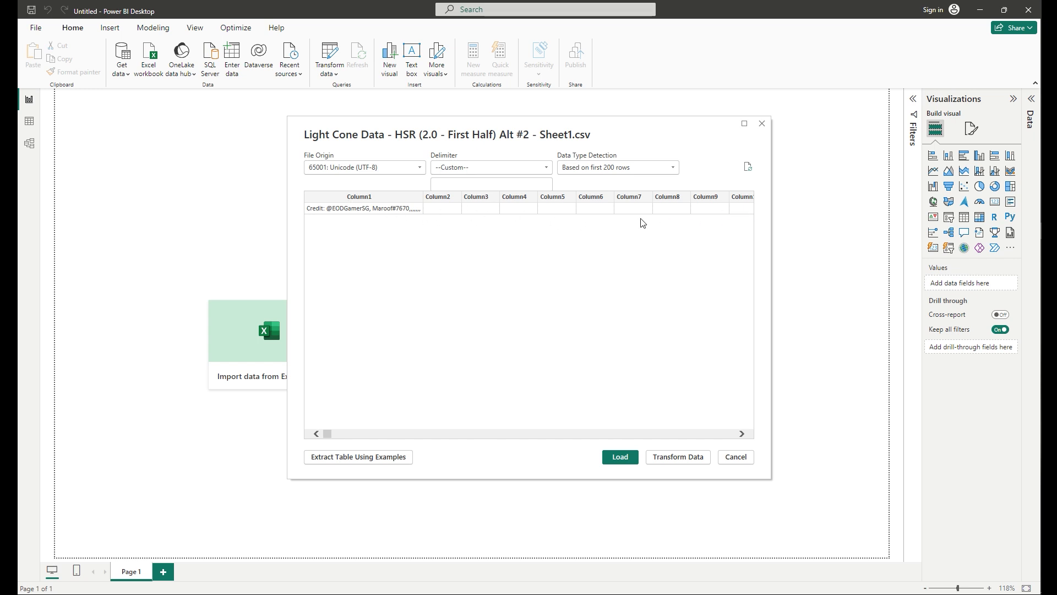
{"action": "left_click", "coordinate": [388, 167]}
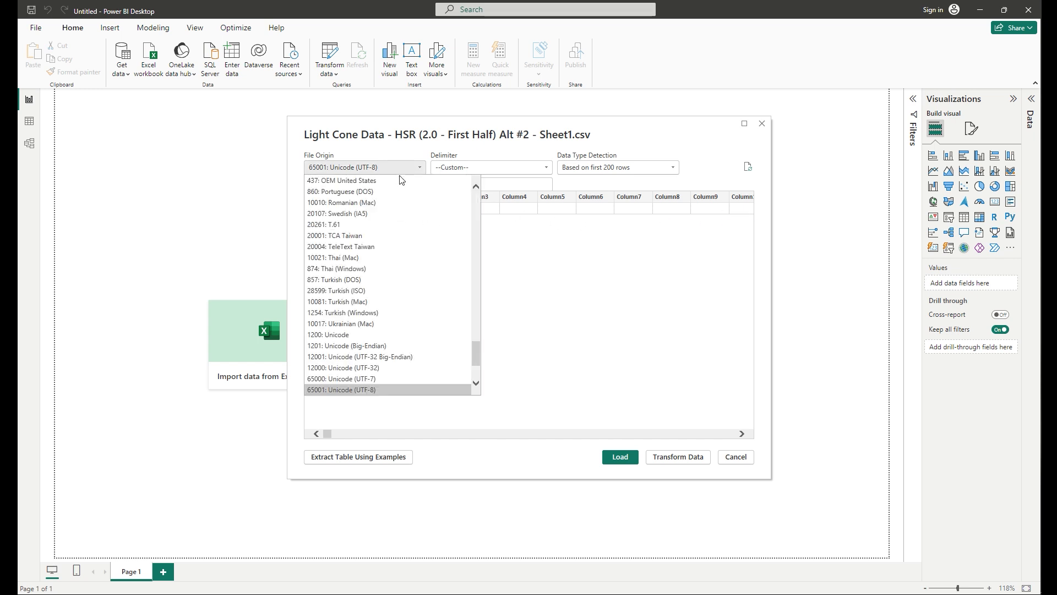
{"action": "left_click_drag", "start_coordinate": [477, 361], "coordinate": [475, 205]}
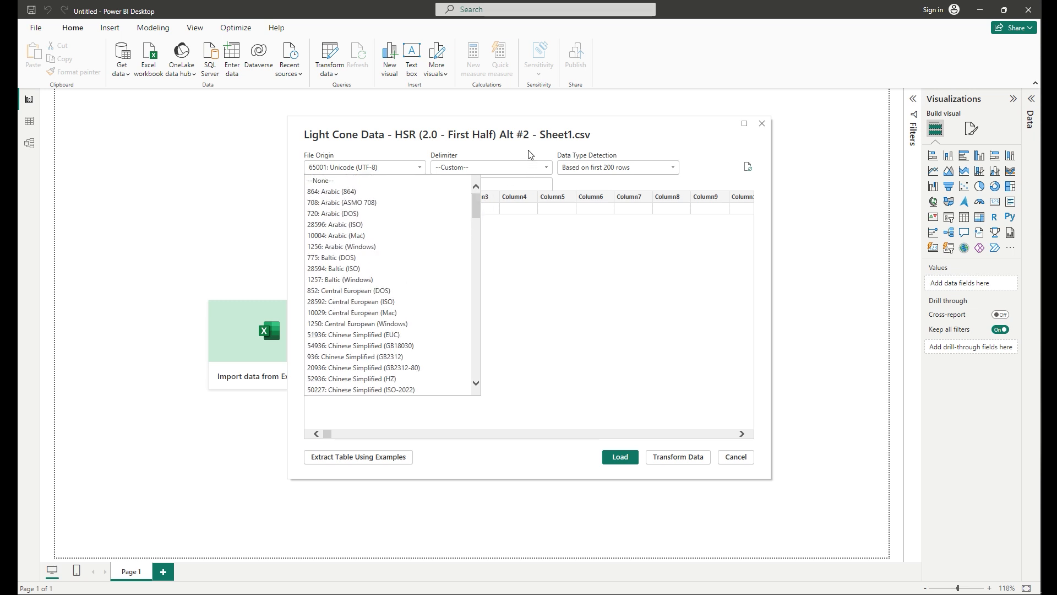
{"action": "left_click", "coordinate": [529, 155]}
- Try Semicolon as the CSV delimiter and check the rows in the import preview
{"action": "left_click", "coordinate": [526, 167]}
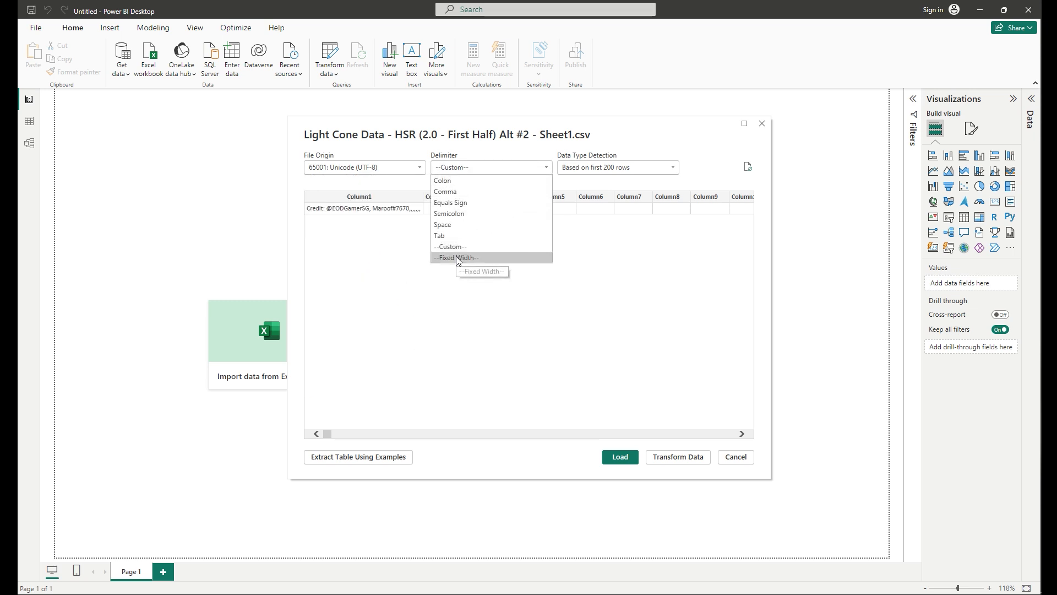
{"action": "left_click", "coordinate": [461, 214]}
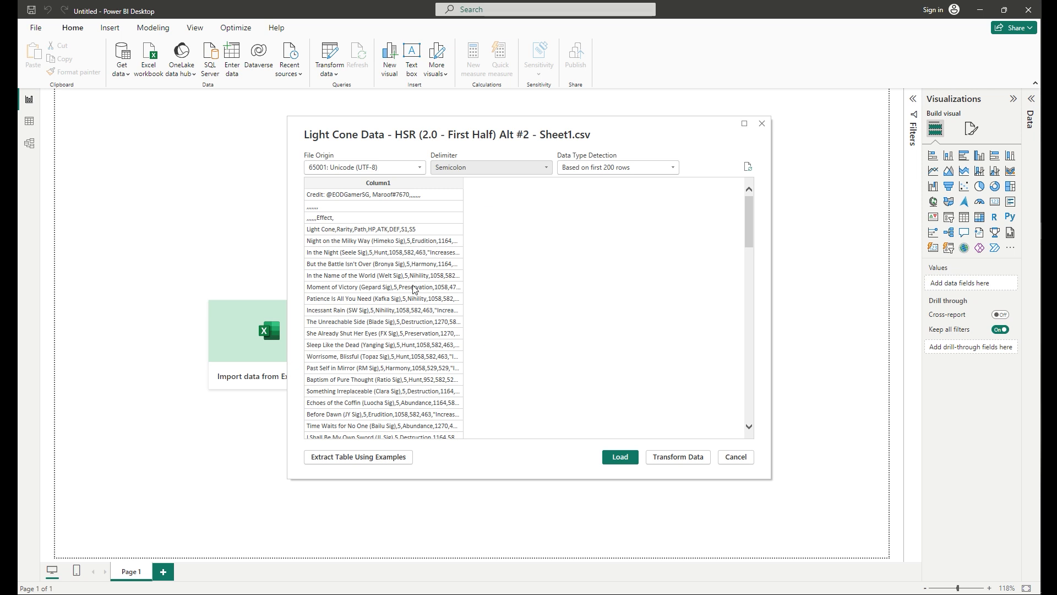
{"action": "scroll", "coordinate": [417, 308], "scroll_direction": "down", "scroll_amount": 3}
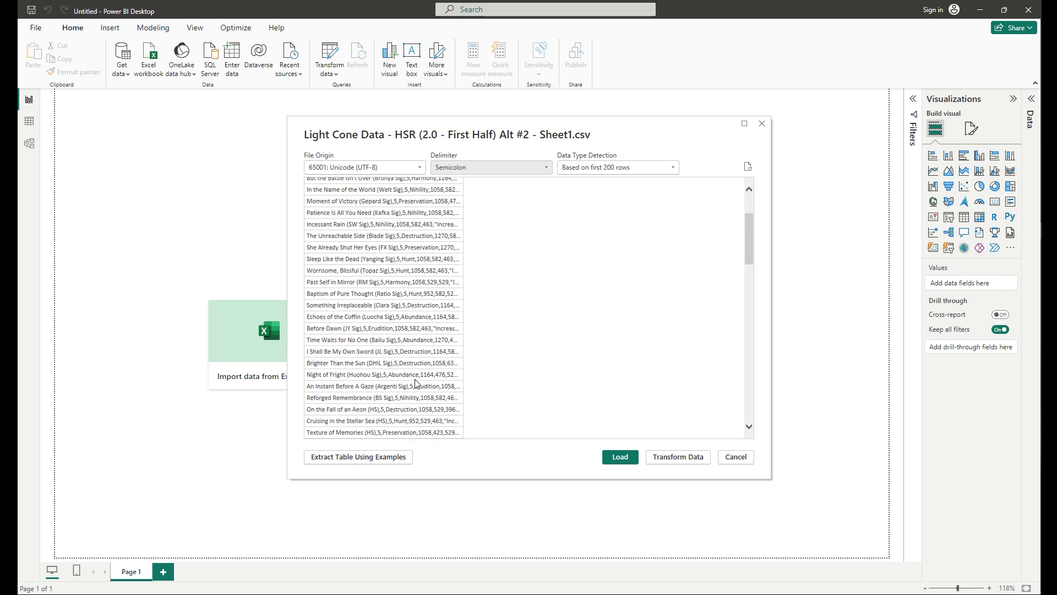
{"action": "scroll", "coordinate": [417, 384], "scroll_direction": "up", "scroll_amount": 3}
- Set the CSV delimiter to Comma and open the data for transformation in Power Query Editor
{"action": "left_click", "coordinate": [491, 170]}
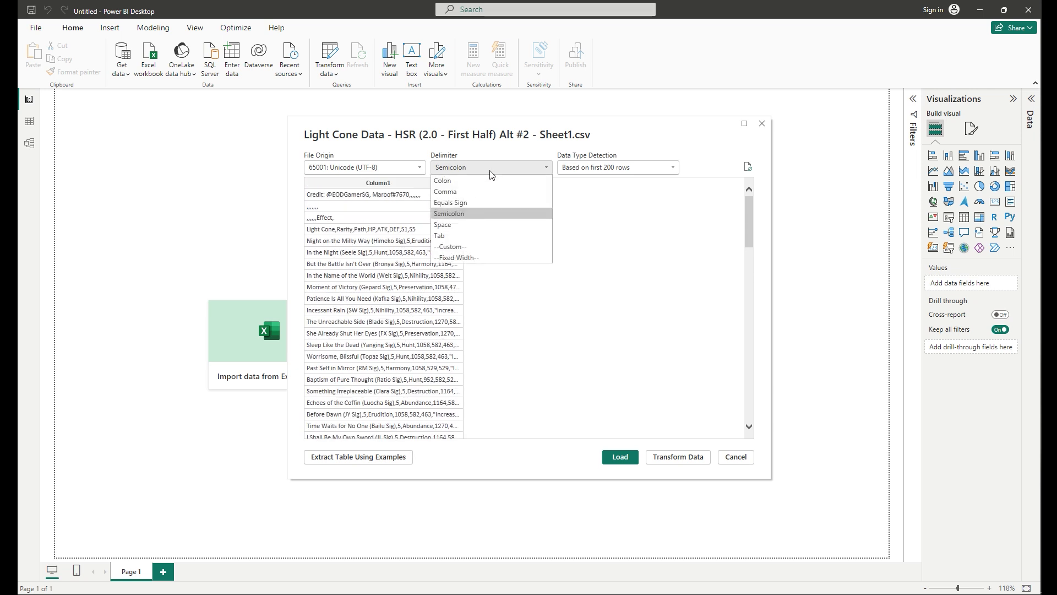
{"action": "left_click", "coordinate": [453, 197]}
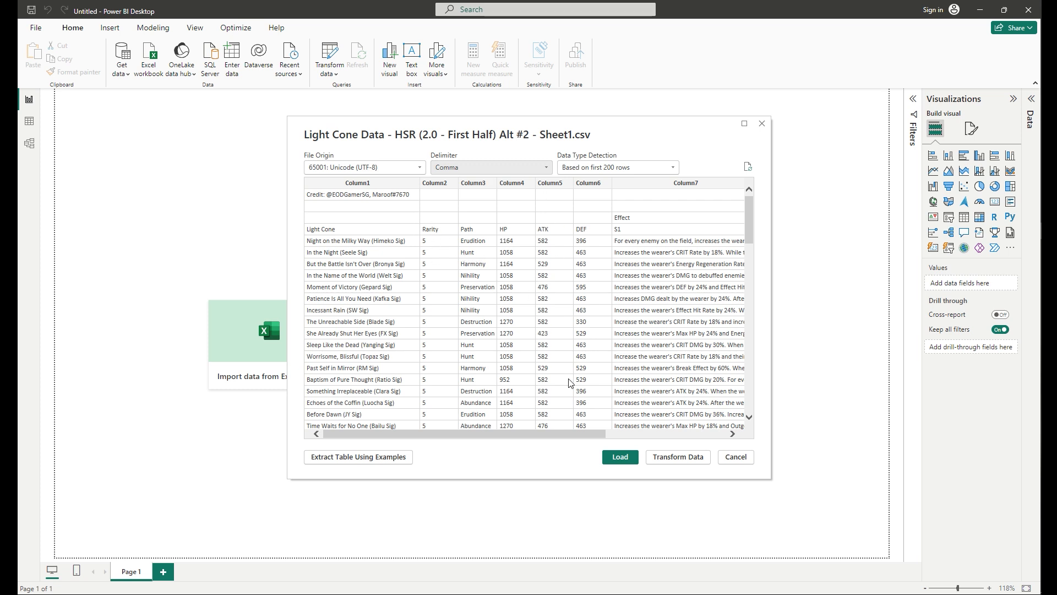
{"action": "left_click_drag", "start_coordinate": [585, 435], "coordinate": [484, 421]}
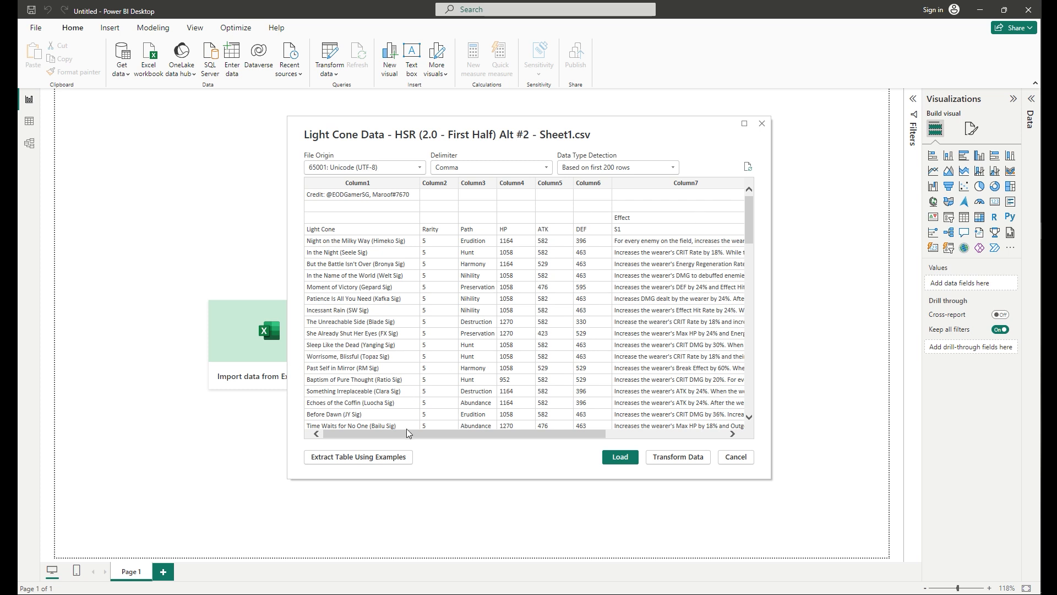
{"action": "left_click", "coordinate": [682, 461]}
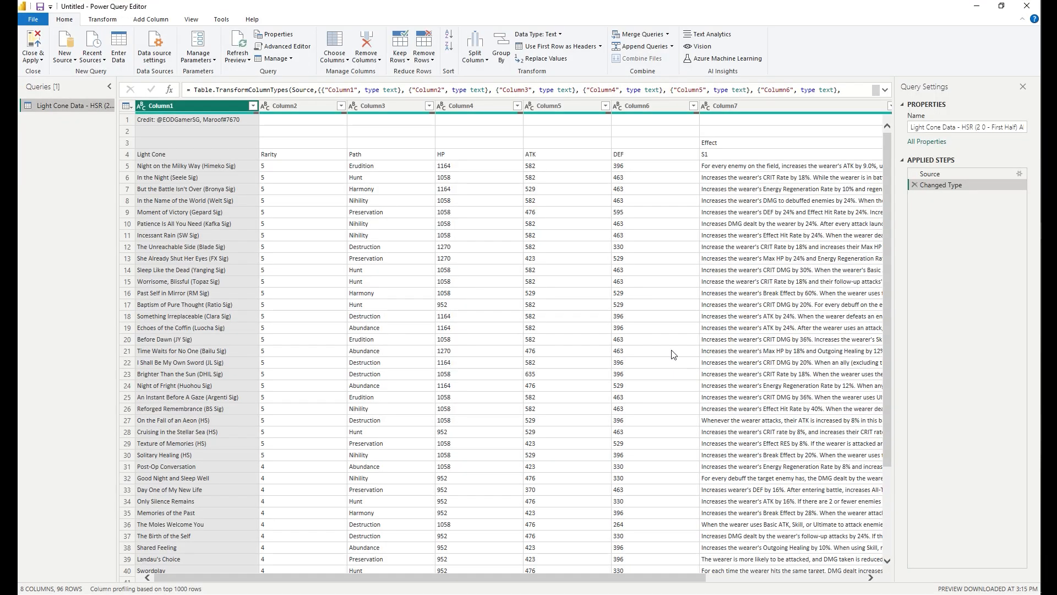
- Check the rows above the column names and remove the top 3 rows from the light cone query
{"action": "left_click", "coordinate": [491, 224]}
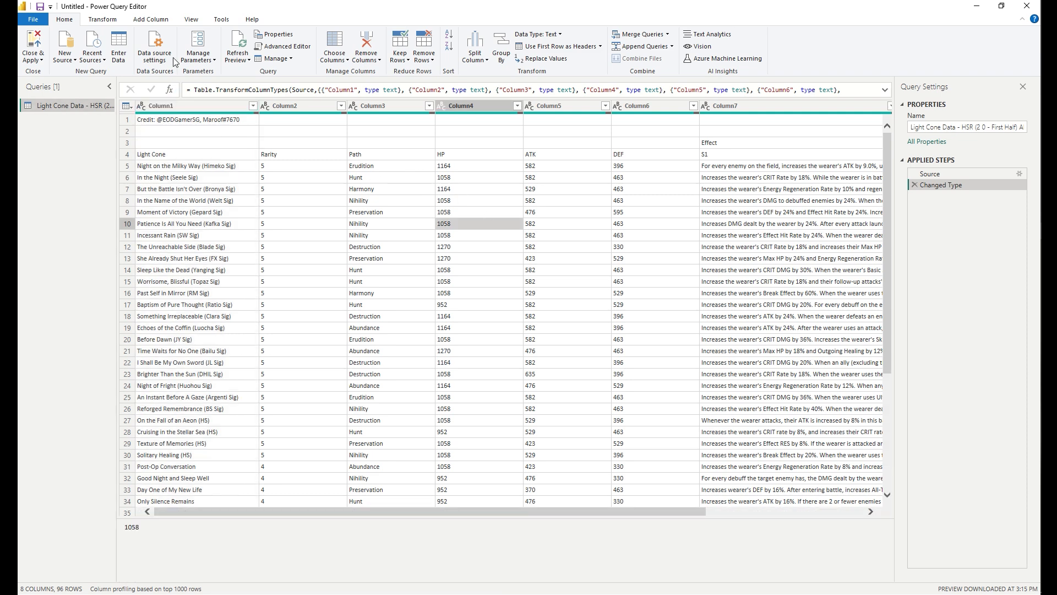
{"action": "left_click", "coordinate": [354, 193]}
{"action": "left_click", "coordinate": [473, 145]}
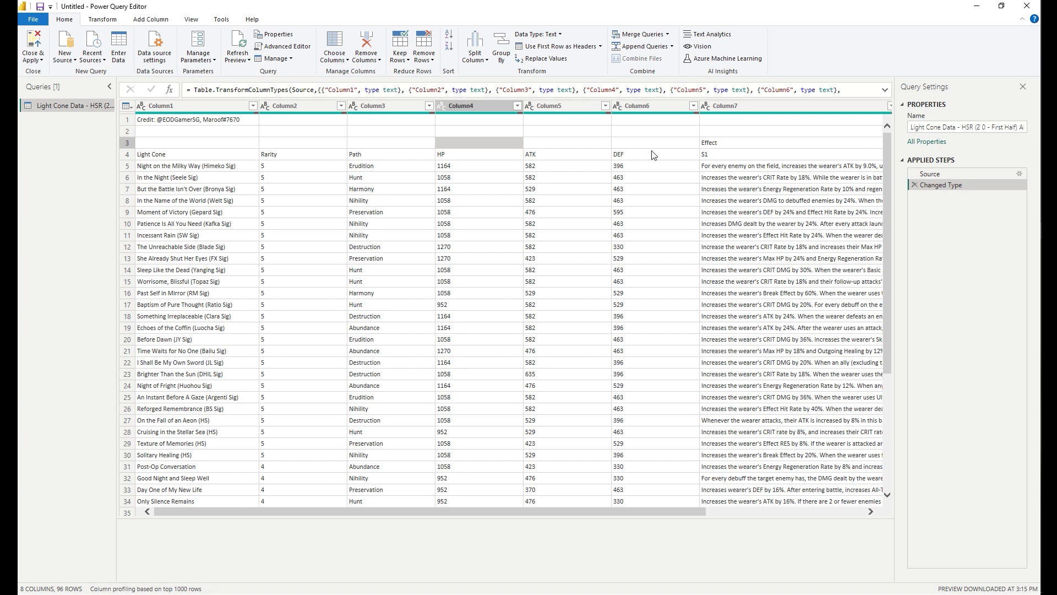
{"action": "left_click", "coordinate": [127, 119]}
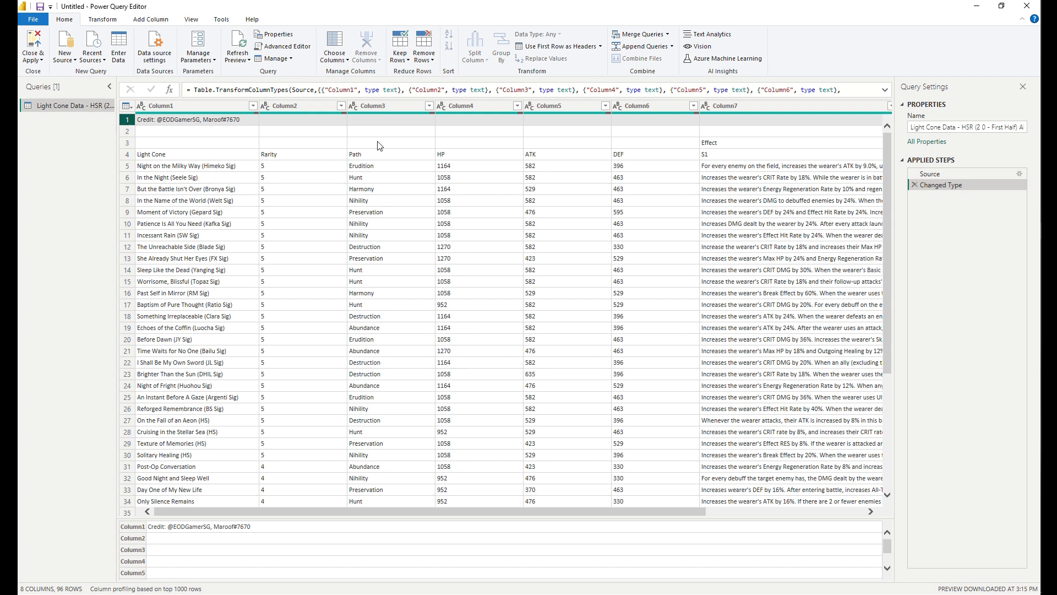
{"action": "left_click", "coordinate": [127, 154]}
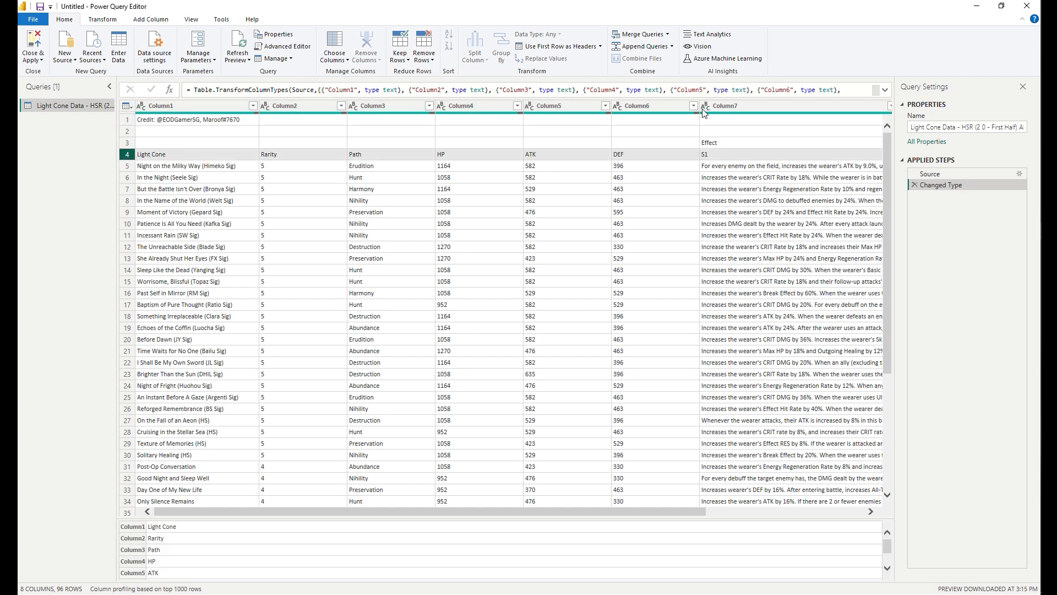
{"action": "left_click", "coordinate": [394, 142]}
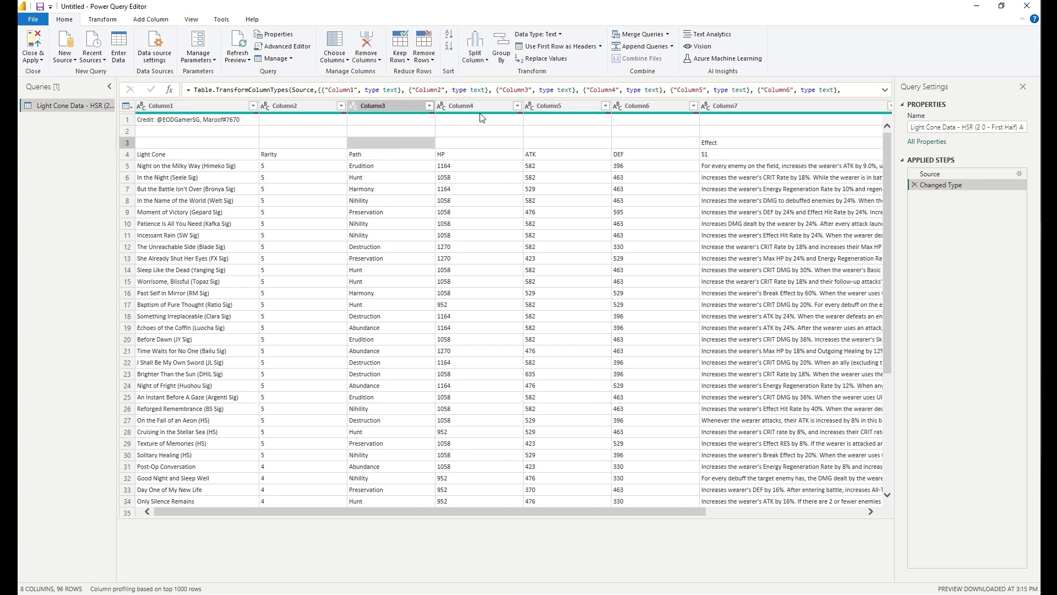
{"action": "left_click", "coordinate": [427, 64]}
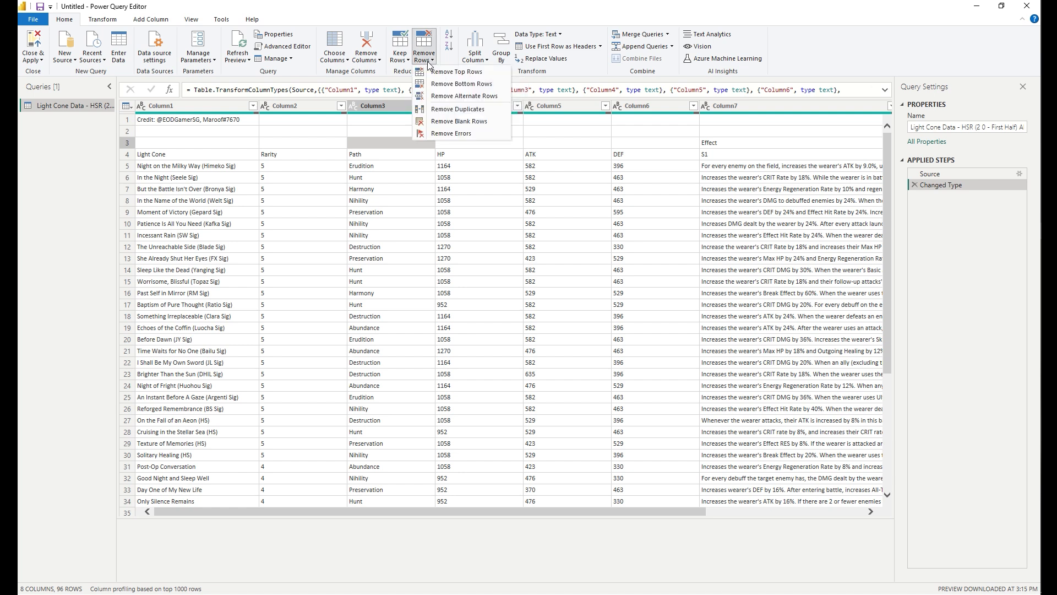
{"action": "left_click", "coordinate": [456, 72]}
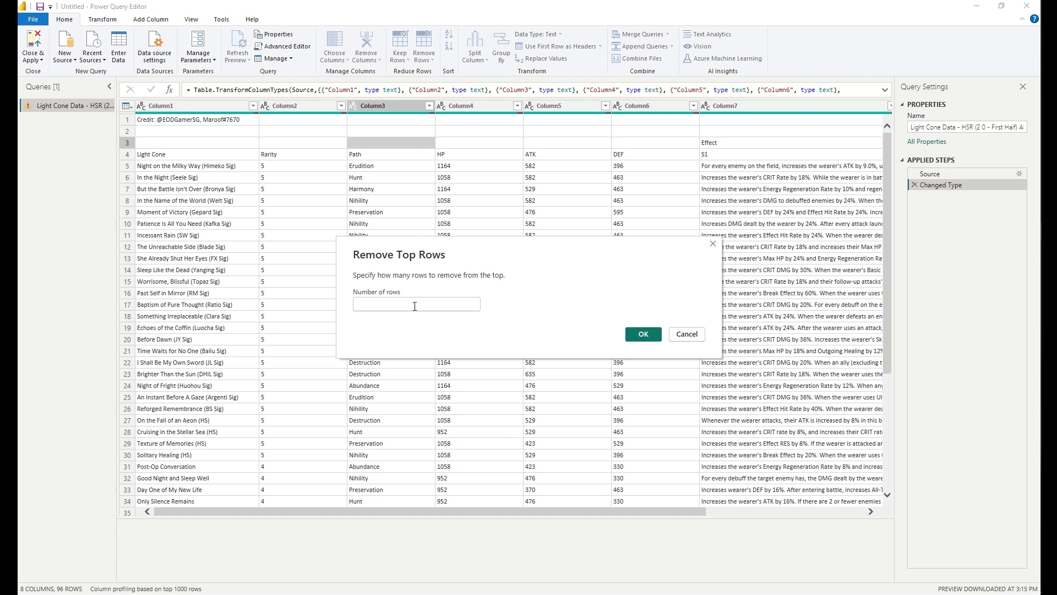
{"action": "type", "text": "3"}
{"action": "left_click", "coordinate": [640, 336]}
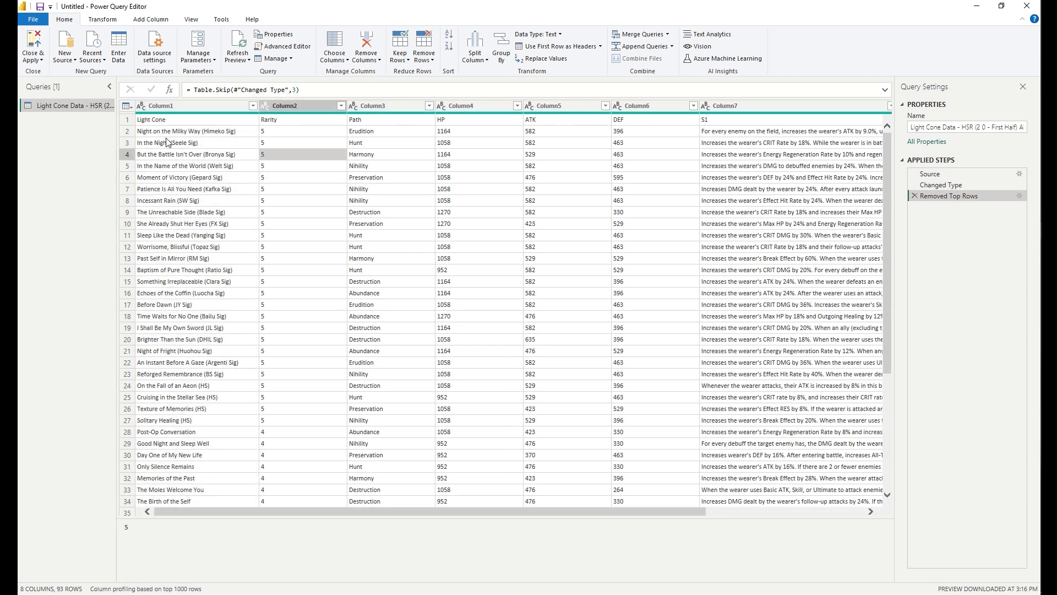
- Use the first row, containing Light Cone, Rarity, Path, HP, ATK and DEF, as the column headers
{"action": "left_click", "coordinate": [127, 119]}
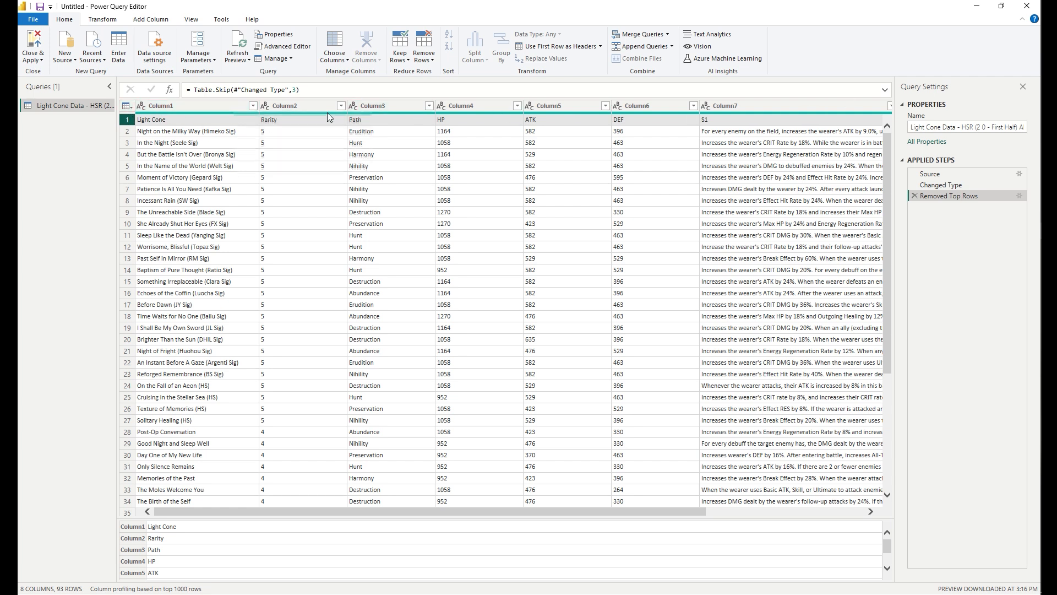
{"action": "left_click", "coordinate": [573, 48]}
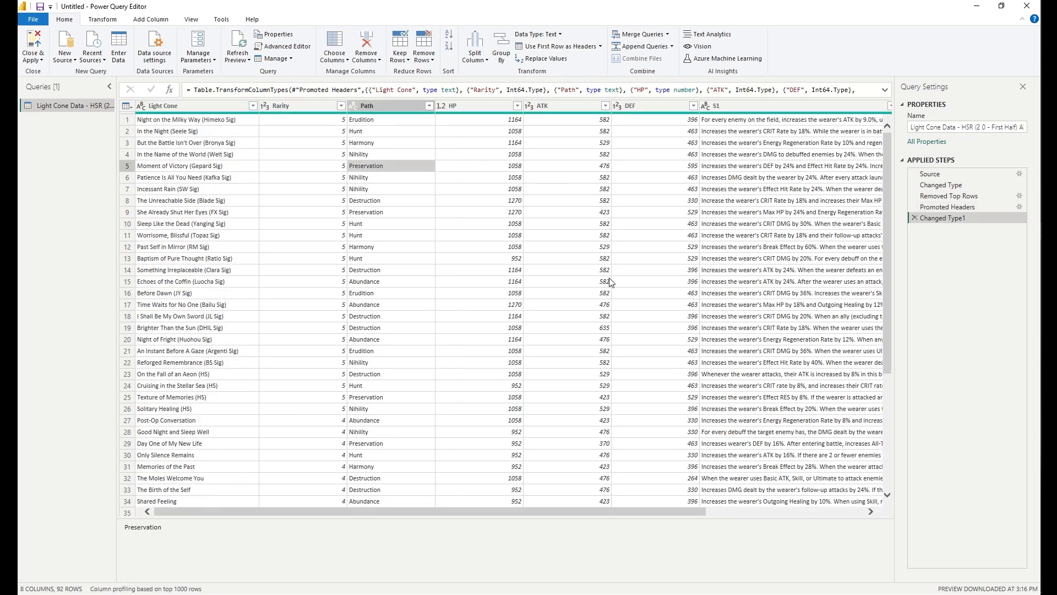
{"action": "left_click_drag", "start_coordinate": [559, 514], "coordinate": [297, 326]}
{"action": "left_click", "coordinate": [299, 328]}
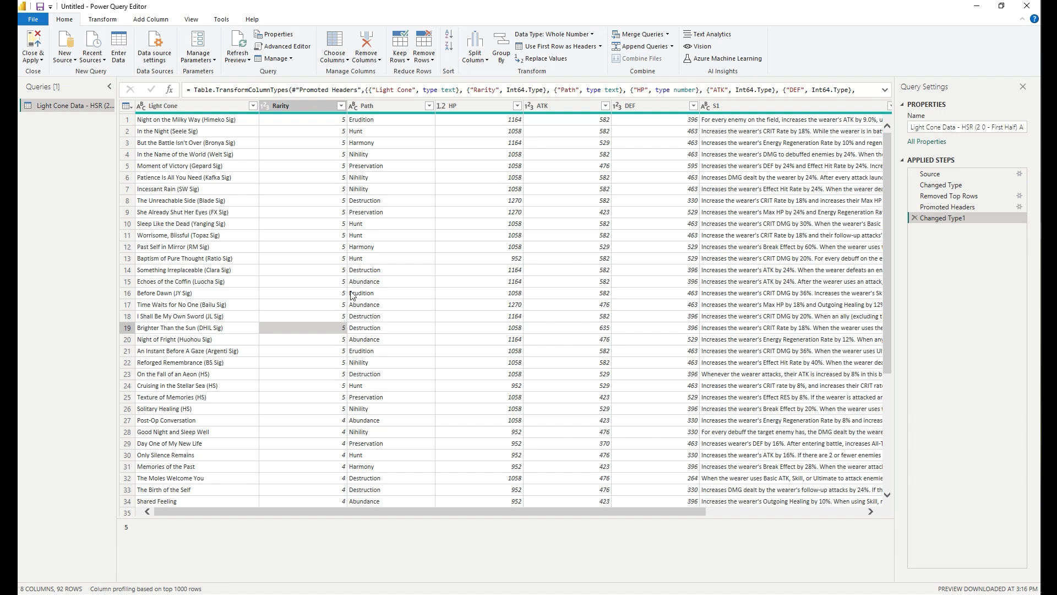
- Close Power Query Editor, apply the changes, and expand the Light Cone table's fields in the report
{"action": "left_click", "coordinate": [345, 258]}
{"action": "left_click", "coordinate": [197, 158]}
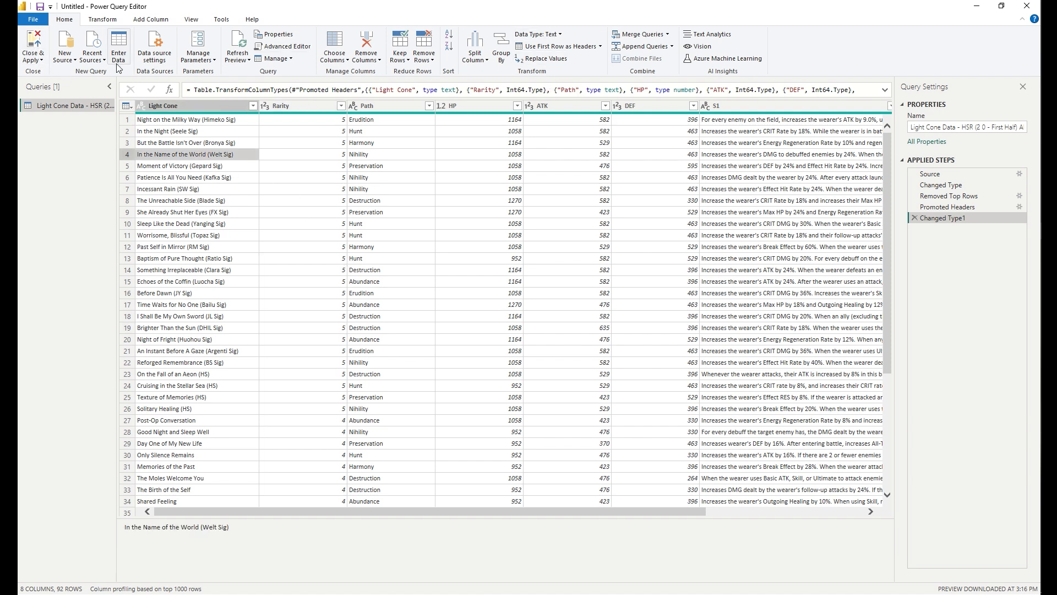
{"action": "left_click", "coordinate": [39, 59]}
{"action": "left_click", "coordinate": [48, 96]}
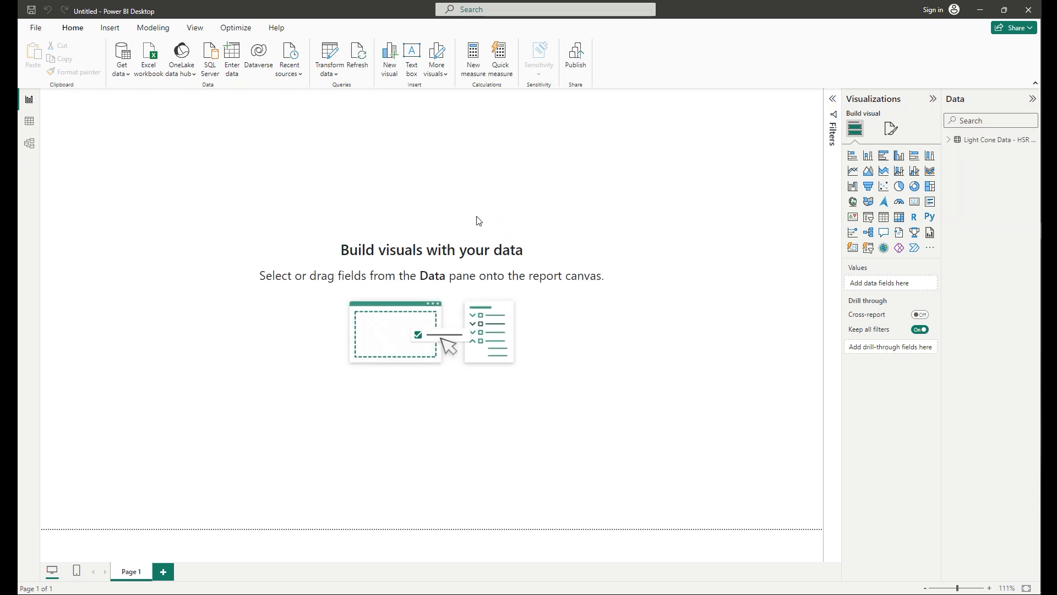
{"action": "left_click", "coordinate": [950, 141]}
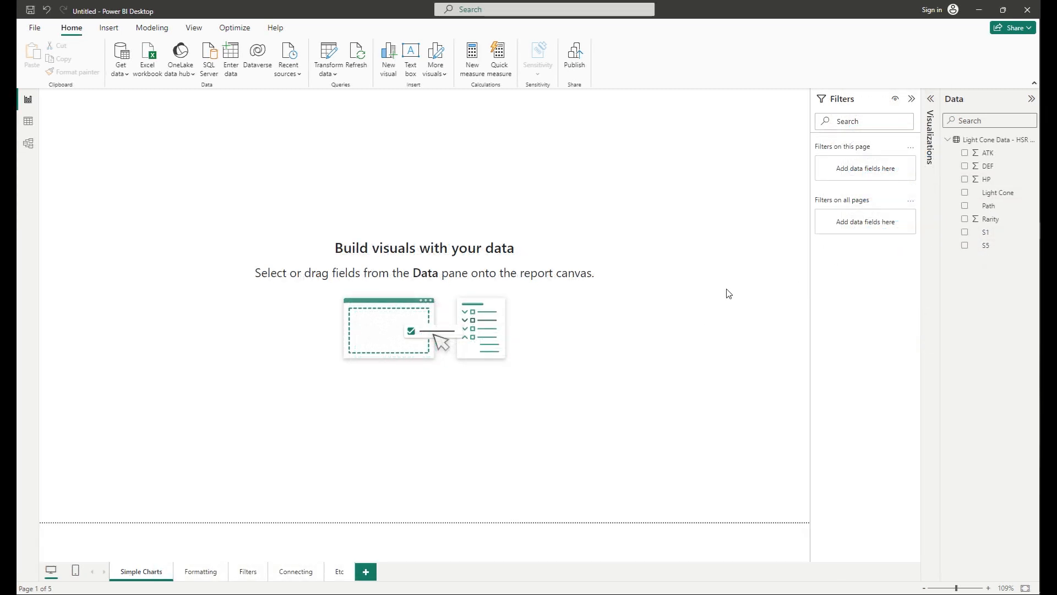
- Insert a clustered column chart on the Simple Charts page and enlarge it near the middle of the canvas
{"action": "left_click", "coordinate": [914, 99]}
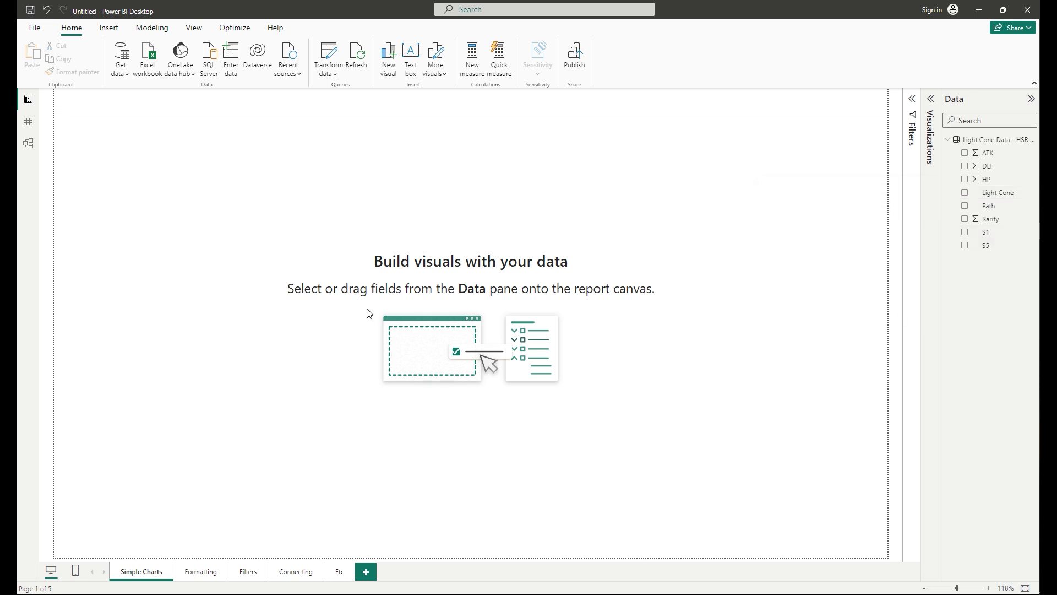
{"action": "left_click", "coordinate": [933, 100]}
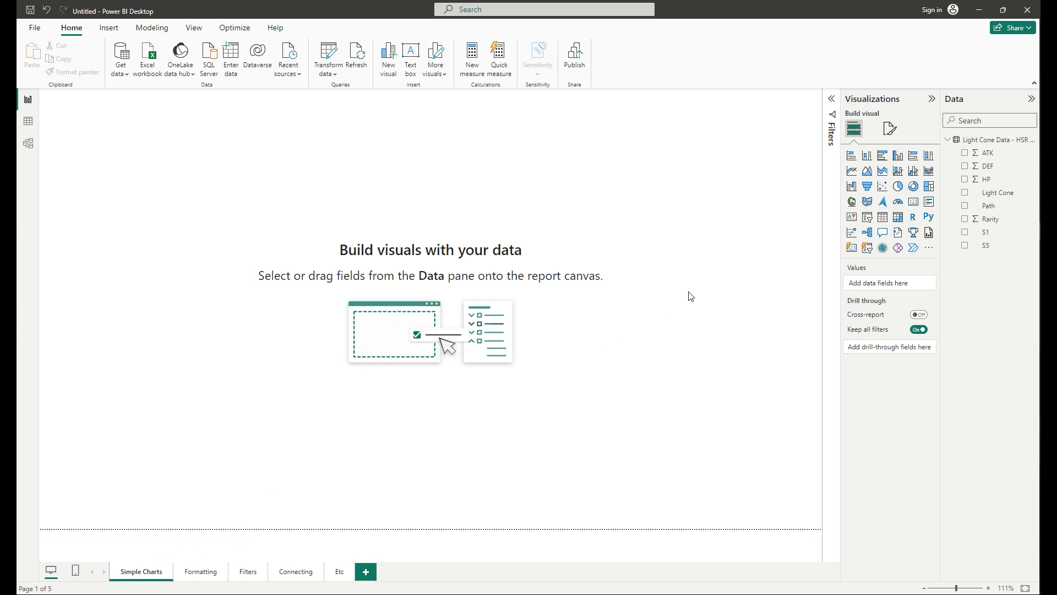
{"action": "left_click", "coordinate": [896, 164]}
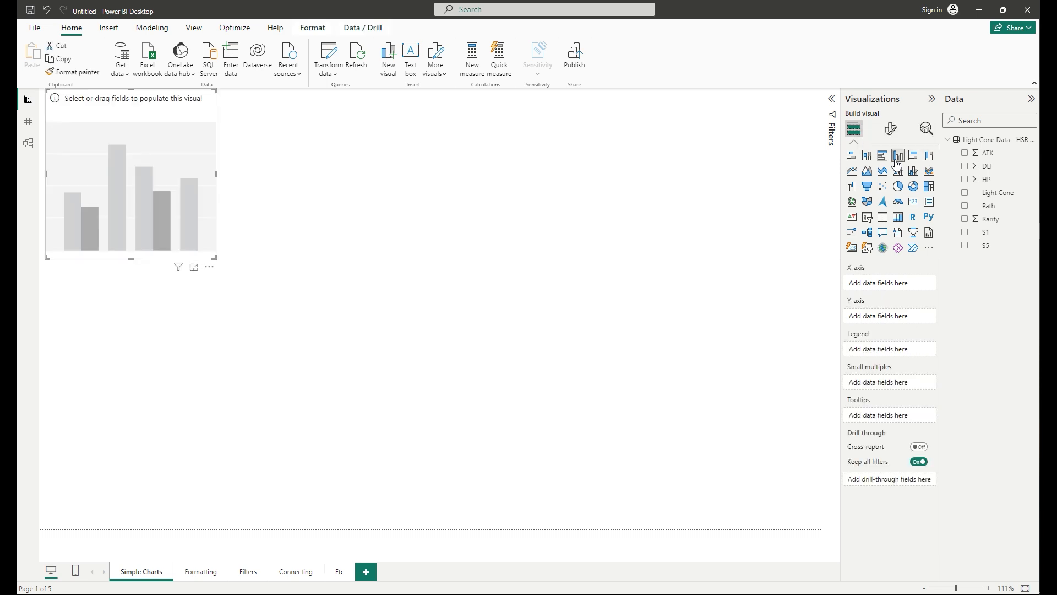
{"action": "left_click_drag", "start_coordinate": [199, 166], "coordinate": [501, 218]}
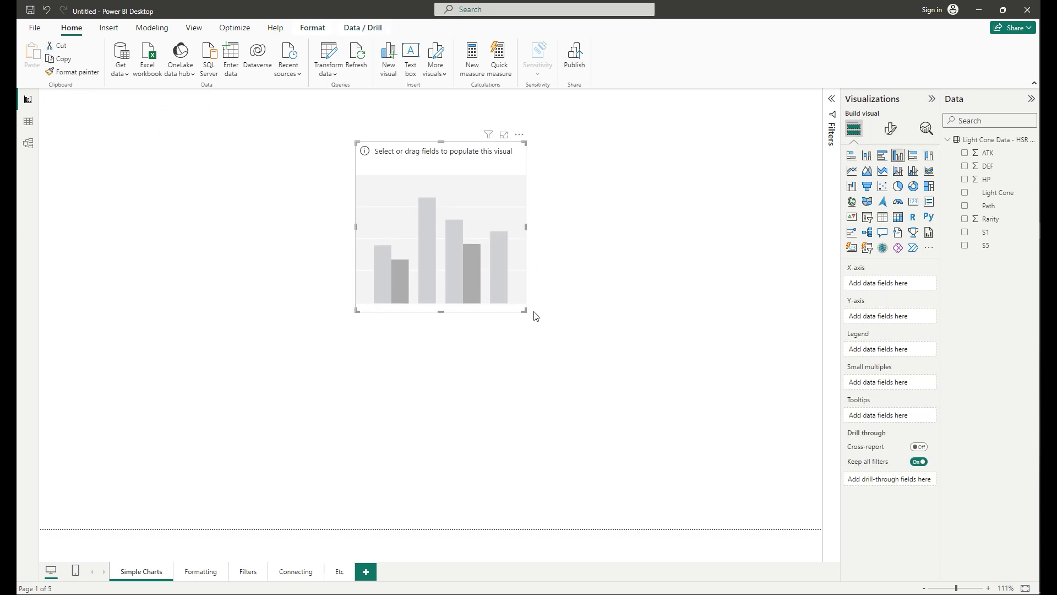
{"action": "left_click_drag", "start_coordinate": [526, 312], "coordinate": [748, 434]}
{"action": "left_click_drag", "start_coordinate": [638, 326], "coordinate": [489, 315]}
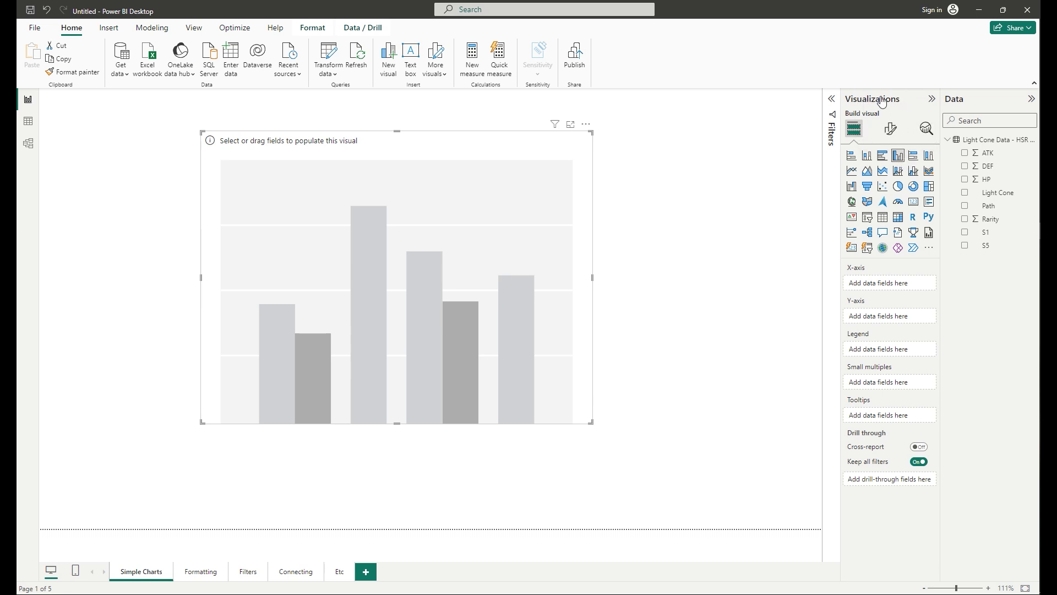
- Reposition the empty column chart and enlarge it to cover most of the page
{"action": "left_click", "coordinate": [931, 99]}
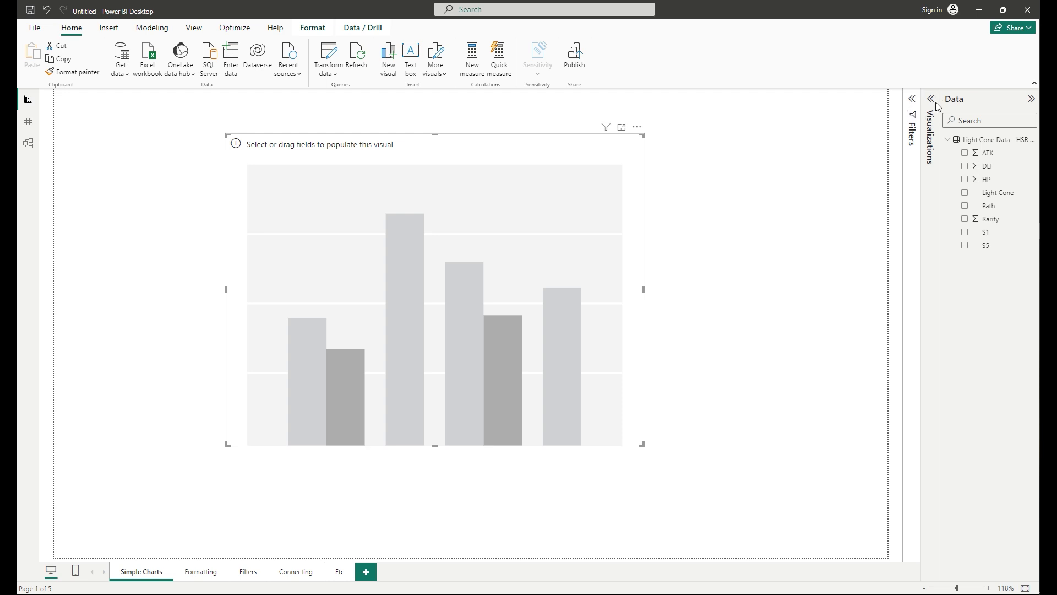
{"action": "left_click", "coordinate": [931, 99]}
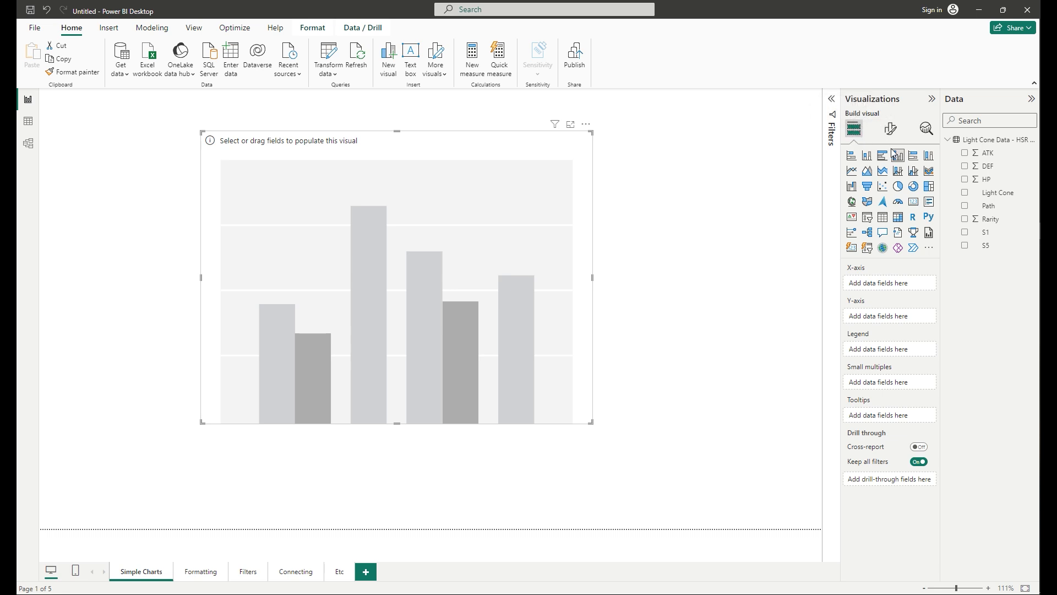
{"action": "left_click_drag", "start_coordinate": [483, 301], "coordinate": [443, 287]}
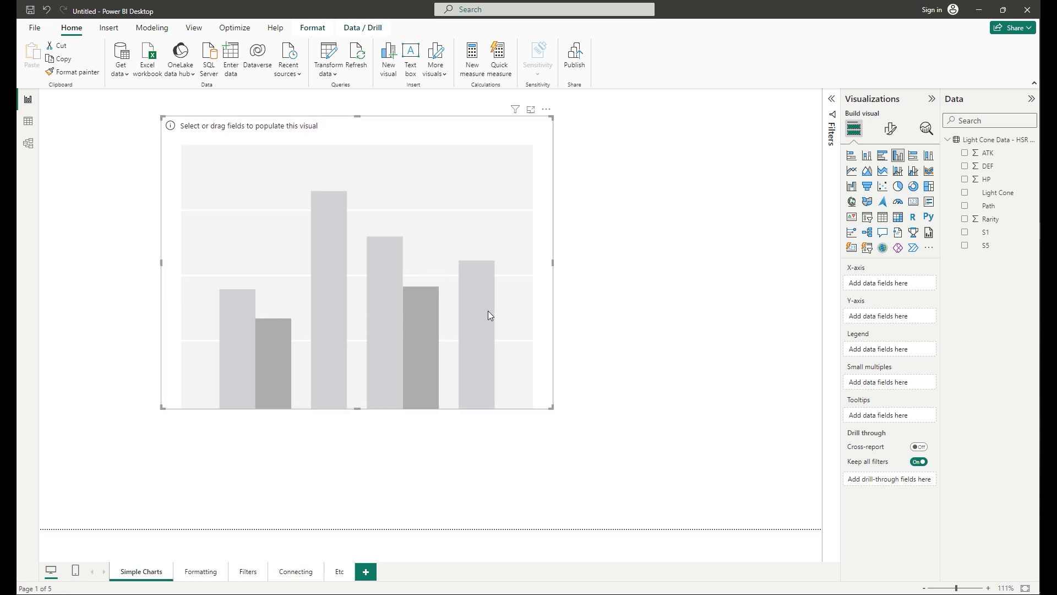
{"action": "left_click_drag", "start_coordinate": [552, 407], "coordinate": [753, 502]}
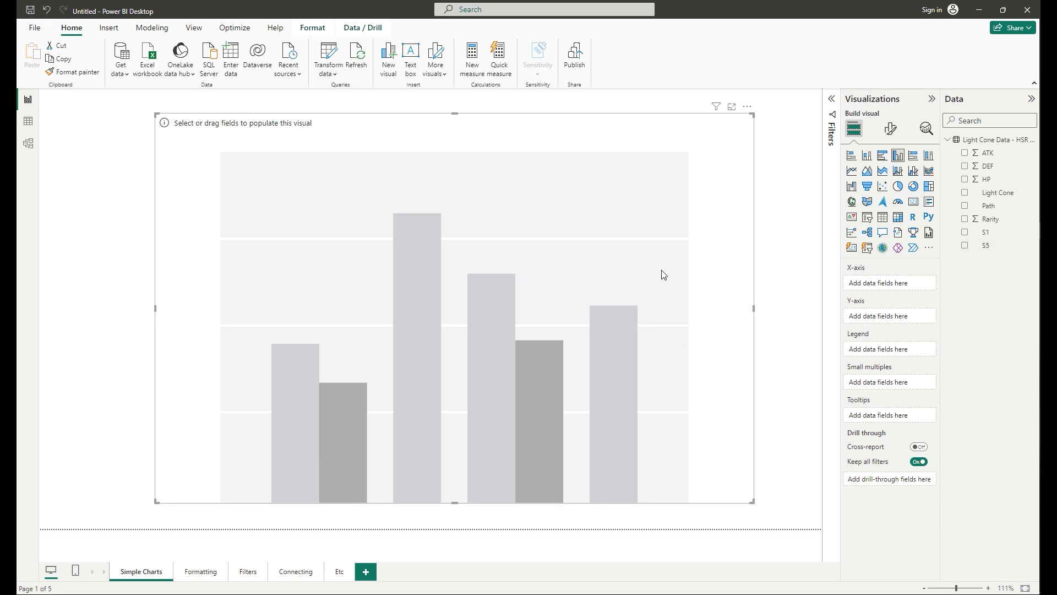
{"action": "left_click_drag", "start_coordinate": [629, 297], "coordinate": [619, 300]}
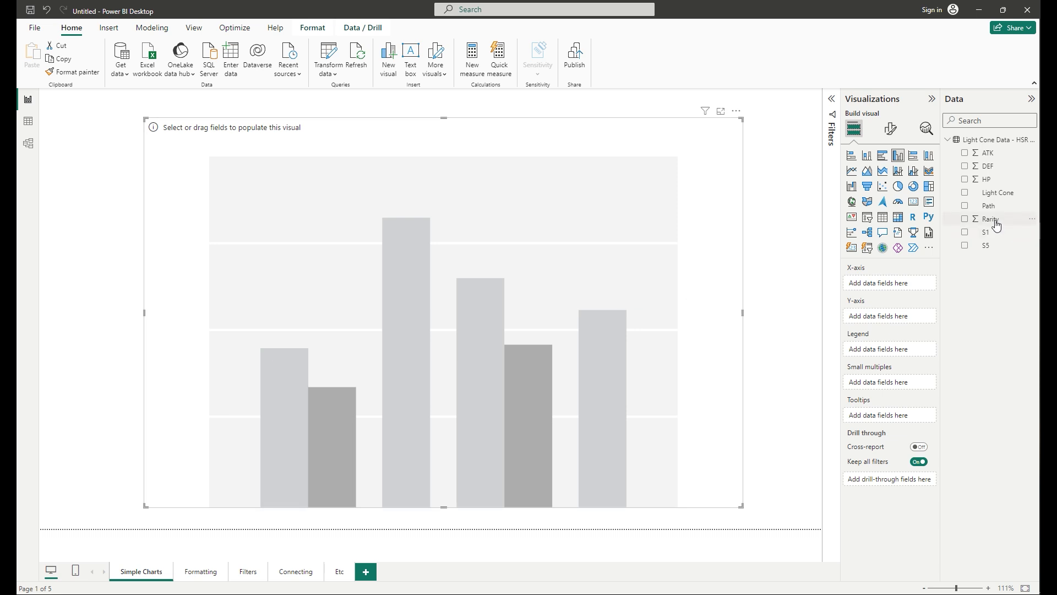
- Put Rarity on the chart's X-axis and ATK on its Y-axis, and highlight the rarity 3 column
{"action": "left_click_drag", "start_coordinate": [996, 221], "coordinate": [898, 295]}
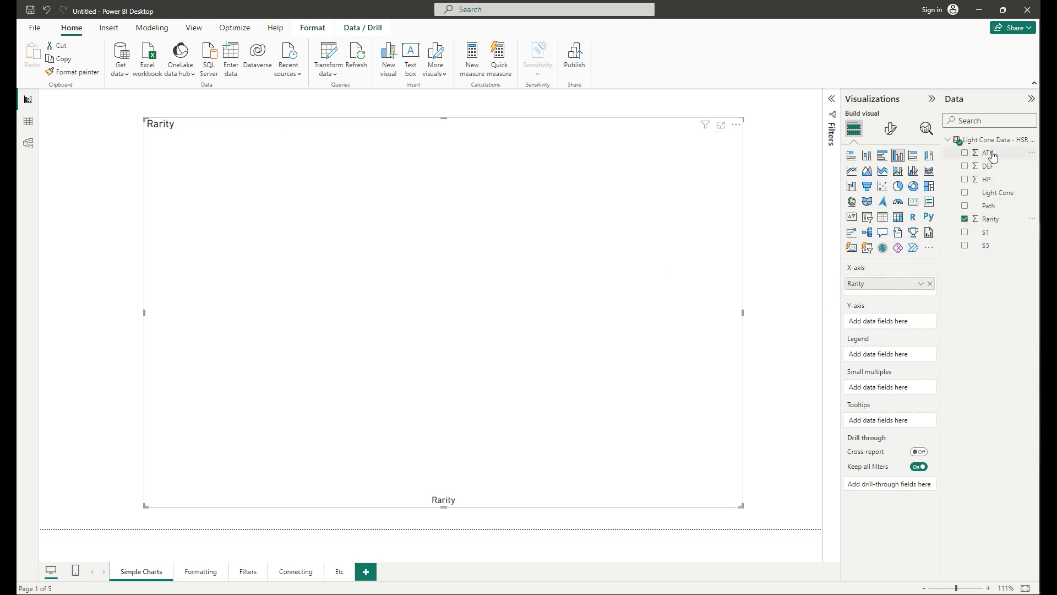
{"action": "left_click_drag", "start_coordinate": [990, 154], "coordinate": [882, 324]}
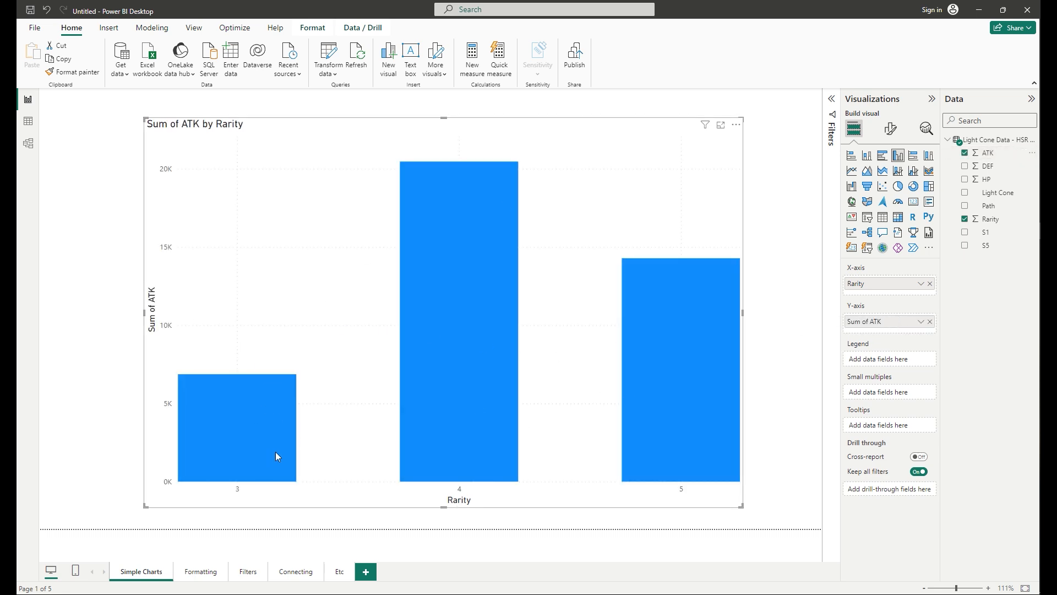
{"action": "left_click", "coordinate": [260, 444]}
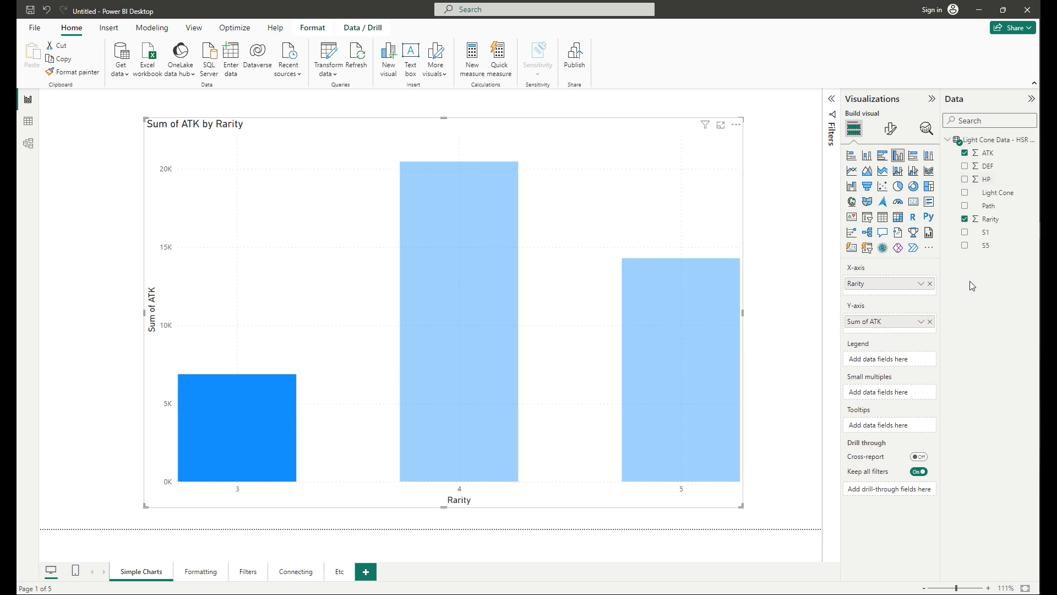
- Change the ATK aggregation on the Y-axis to Average and clear the column highlight
{"action": "left_click", "coordinate": [921, 324]}
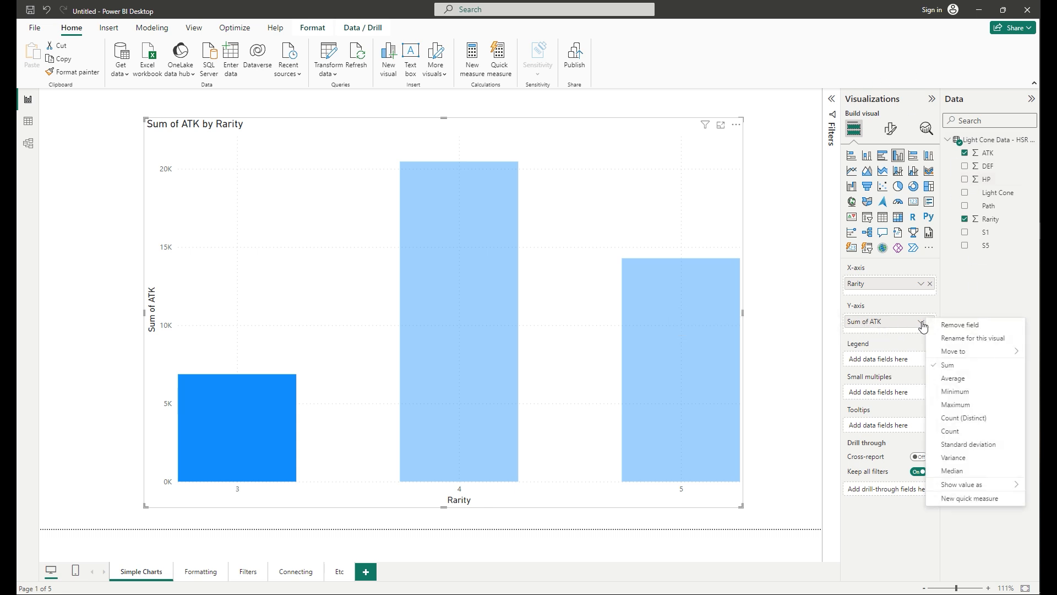
{"action": "left_click", "coordinate": [958, 380]}
{"action": "left_click", "coordinate": [597, 306]}
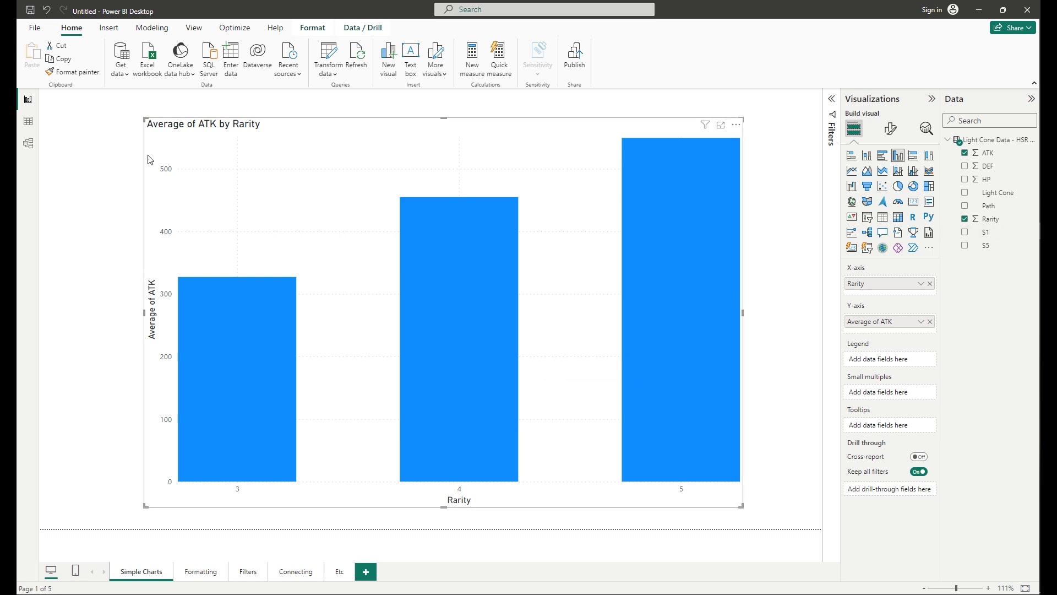
- Make the ATK by Rarity chart wider and shorter and move it to the upper part of the page
{"action": "left_click_drag", "start_coordinate": [145, 119], "coordinate": [92, 254]}
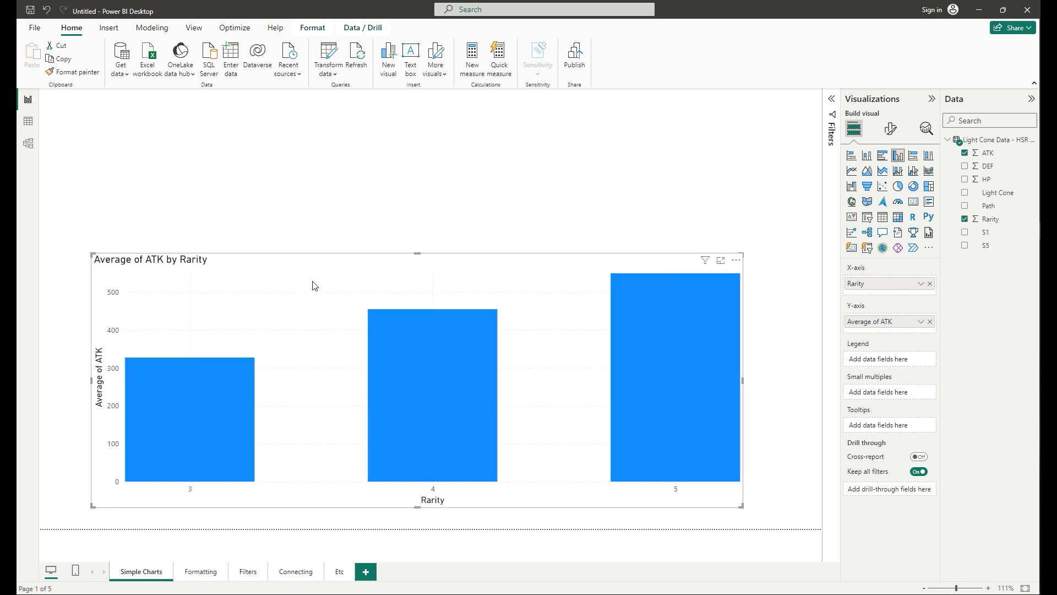
{"action": "left_click_drag", "start_coordinate": [314, 285], "coordinate": [328, 130]}
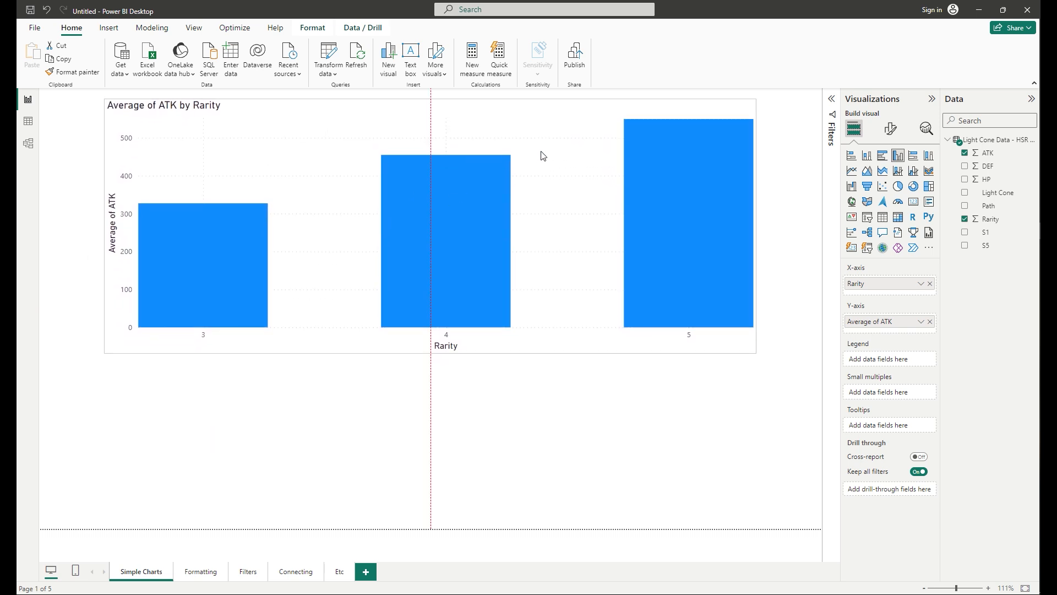
{"action": "left_click_drag", "start_coordinate": [543, 156], "coordinate": [543, 156]}
{"action": "left_click_drag", "start_coordinate": [553, 322], "coordinate": [552, 321]}
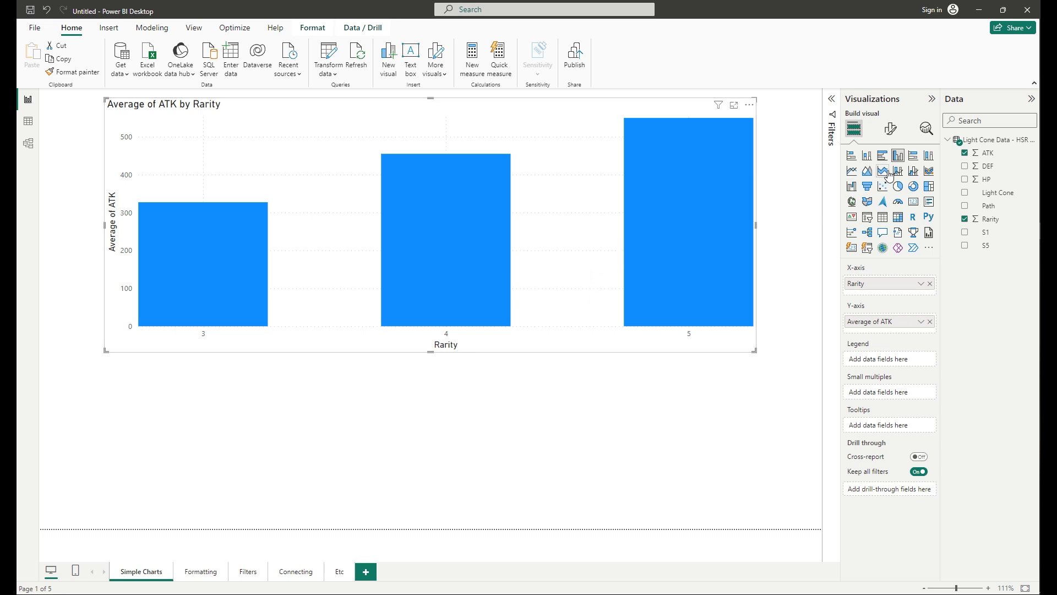
- Try the line, funnel and waterfall chart types on the visual, and restore the clustered column chart
{"action": "left_click", "coordinate": [853, 171]}
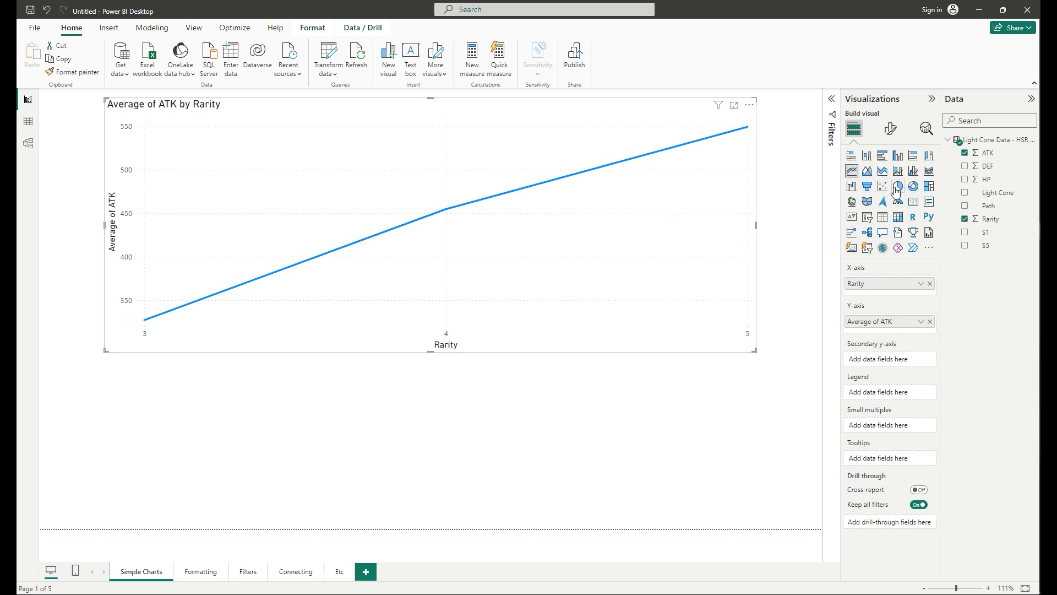
{"action": "left_click", "coordinate": [867, 186]}
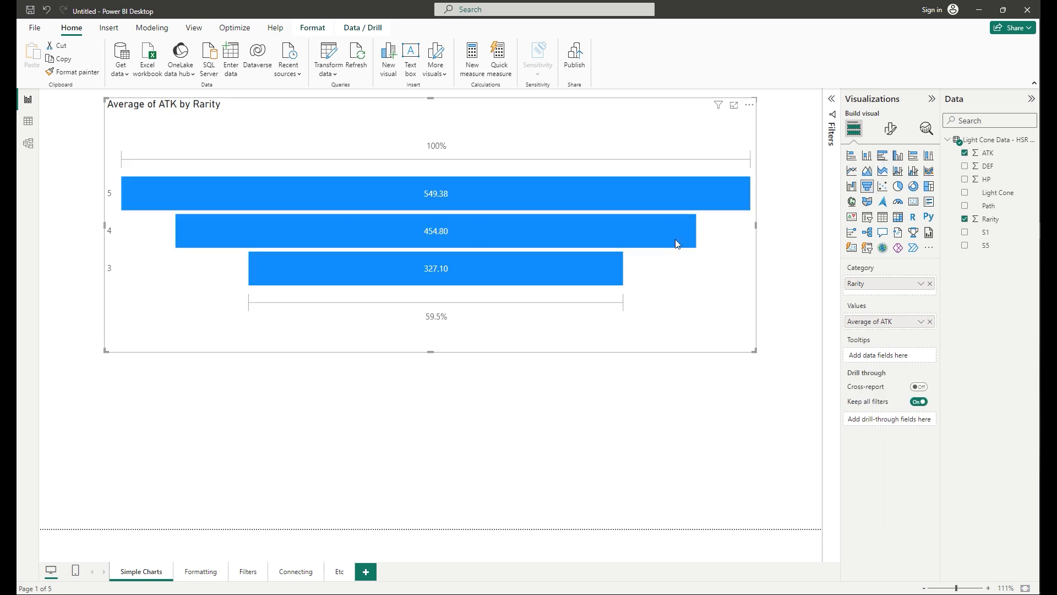
{"action": "left_click", "coordinate": [851, 187]}
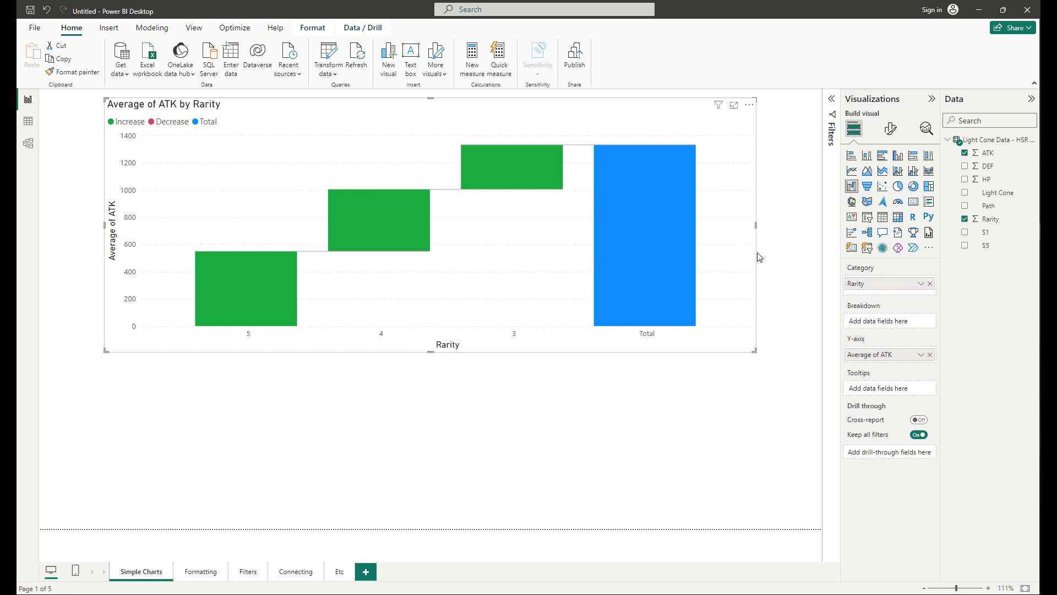
{"action": "left_click", "coordinate": [897, 155]}
- Add Path to the chart's X-axis and place it above Rarity in the hierarchy
{"action": "mouse_move", "coordinate": [428, 257]}
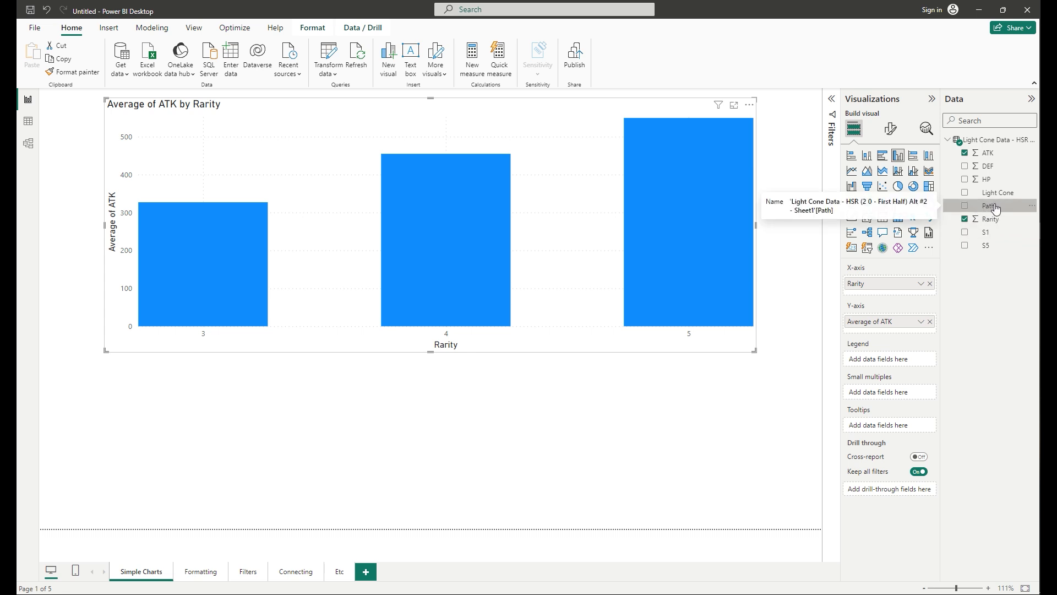
{"action": "left_click_drag", "start_coordinate": [993, 207], "coordinate": [875, 287]}
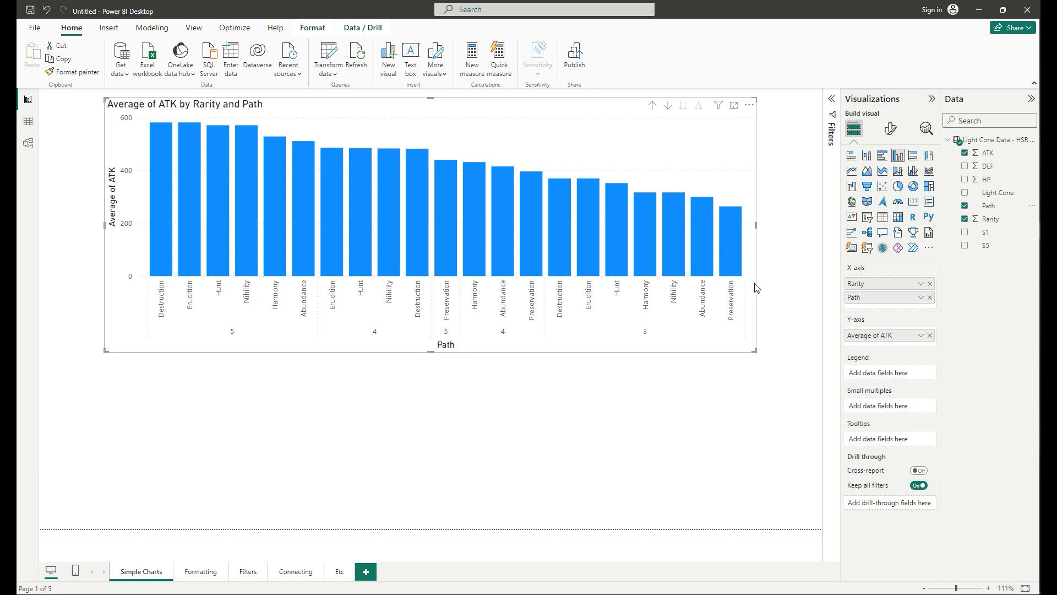
{"action": "left_click_drag", "start_coordinate": [868, 299], "coordinate": [871, 283]}
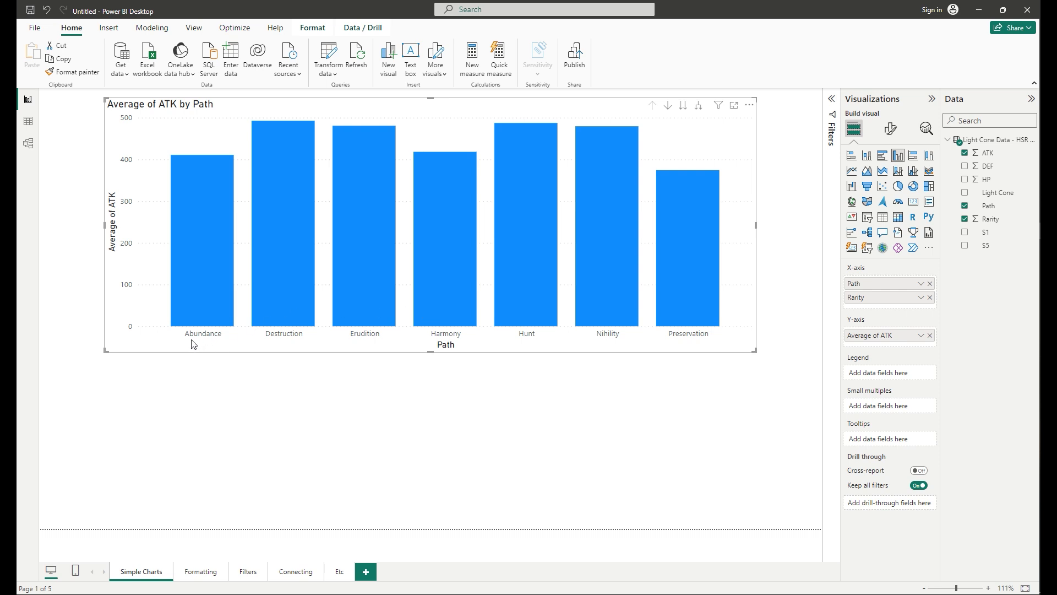
- Drill down into the Nihility column to view its rarities, drill back up and turn off drill mode
{"action": "left_click", "coordinate": [670, 107]}
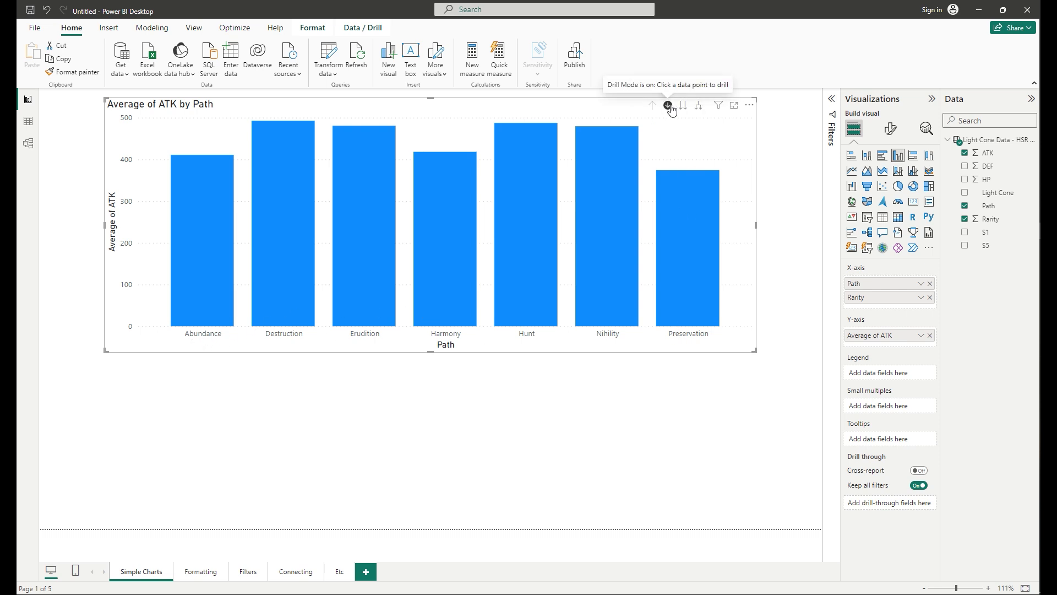
{"action": "left_click", "coordinate": [600, 234]}
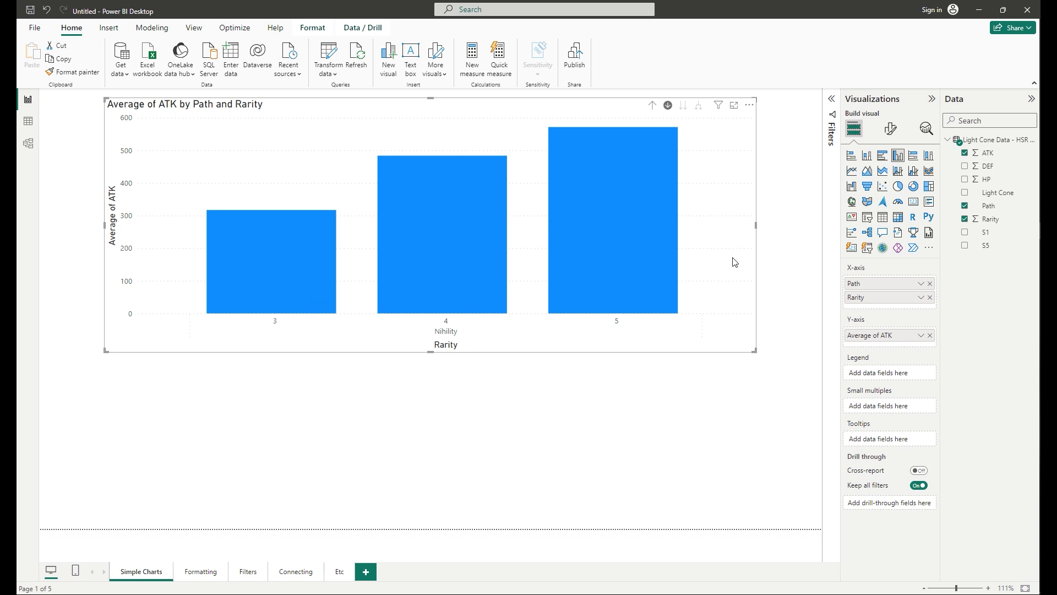
{"action": "left_click", "coordinate": [651, 104]}
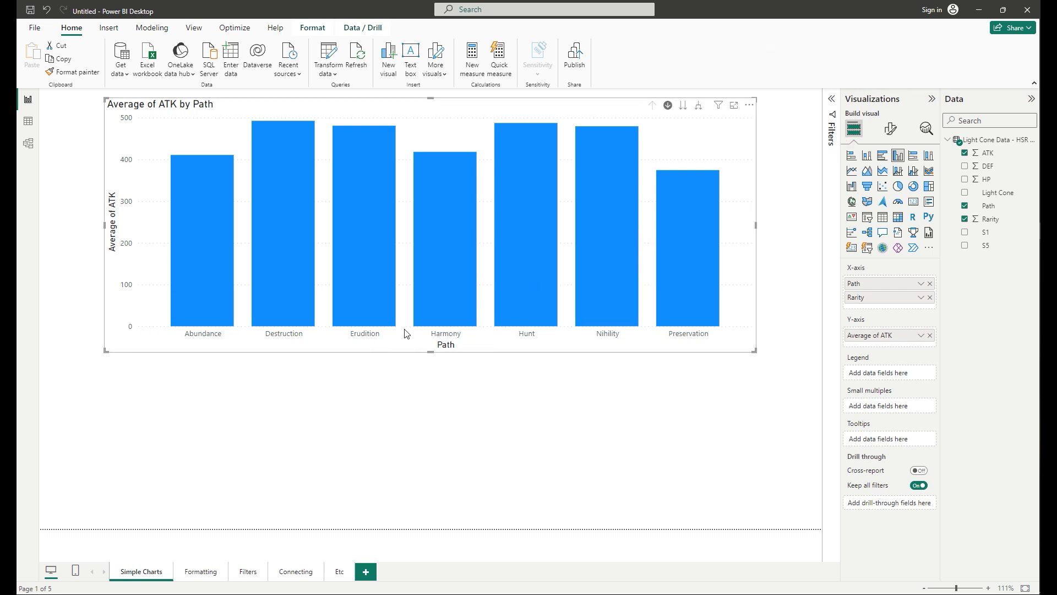
{"action": "left_click", "coordinate": [668, 105]}
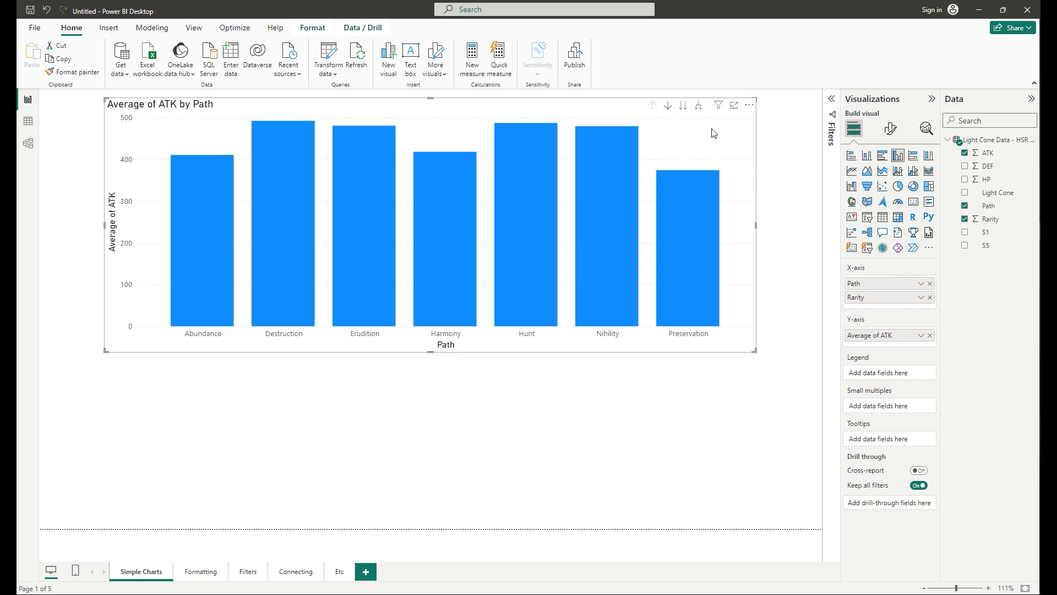
- Expand the whole chart down one level to split each Path by Rarity, and move it slightly lower
{"action": "left_click", "coordinate": [683, 108]}
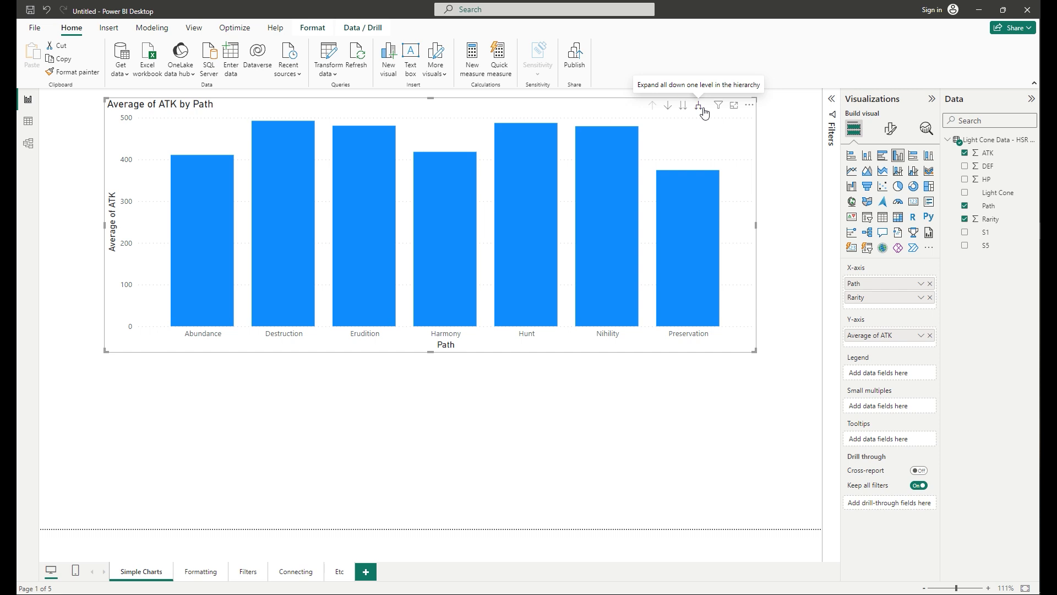
{"action": "left_click", "coordinate": [703, 108]}
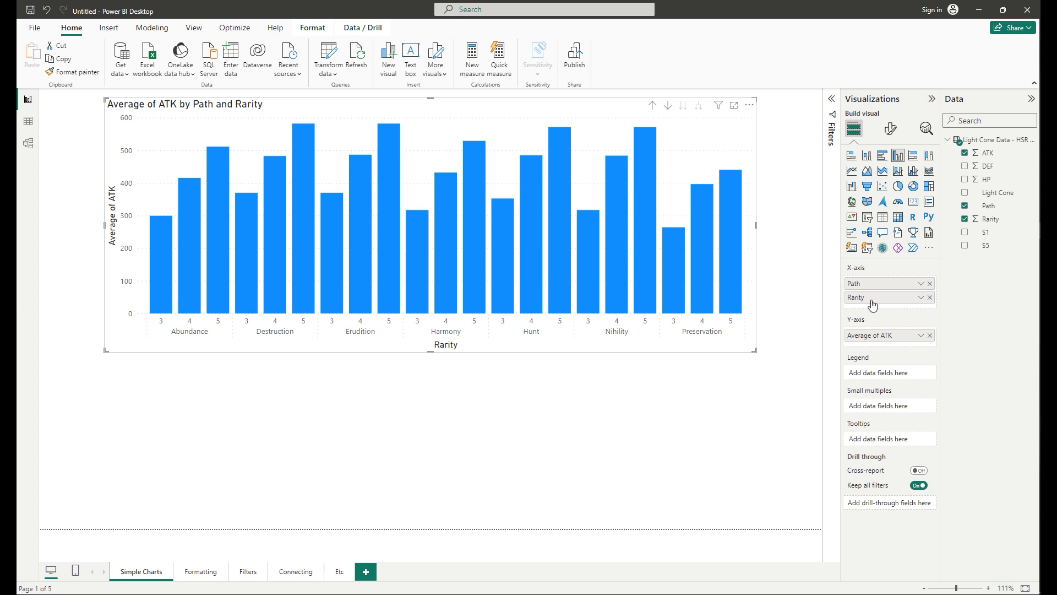
{"action": "left_click_drag", "start_coordinate": [555, 354], "coordinate": [566, 402]}
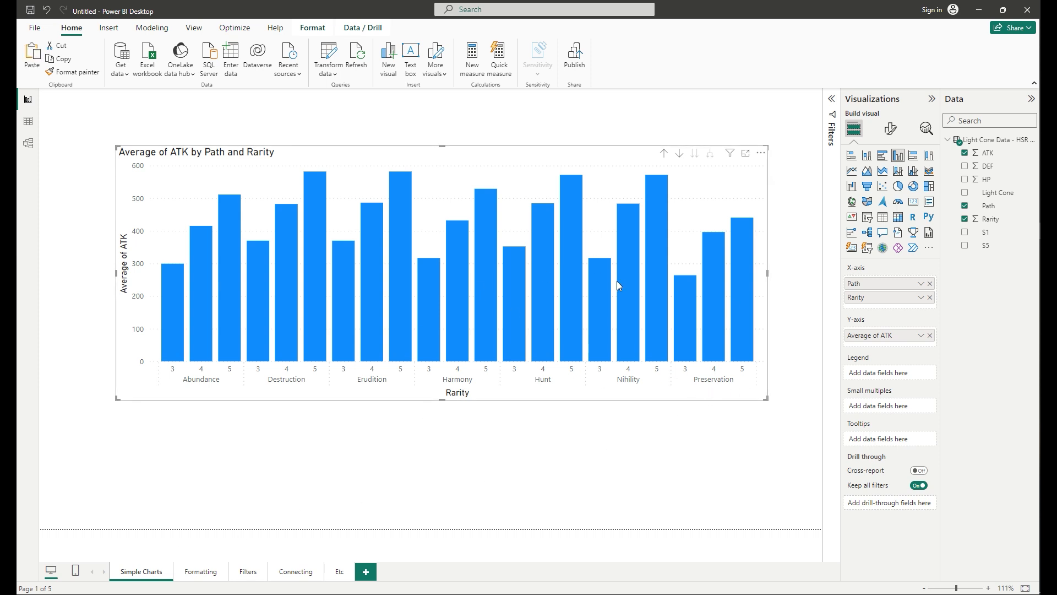
- Open the Formatting page of the report
{"action": "left_click", "coordinate": [204, 571]}
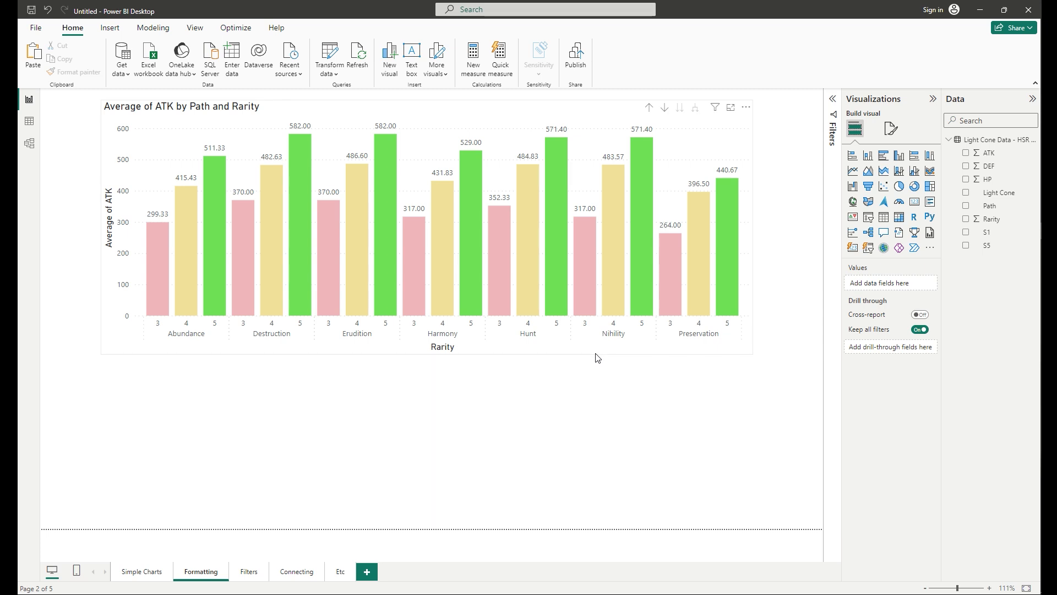
- Copy the Average of ATK by Path and Rarity chart from the Simple Charts page onto the Formatting page
{"action": "left_click_drag", "start_coordinate": [596, 345], "coordinate": [601, 333]}
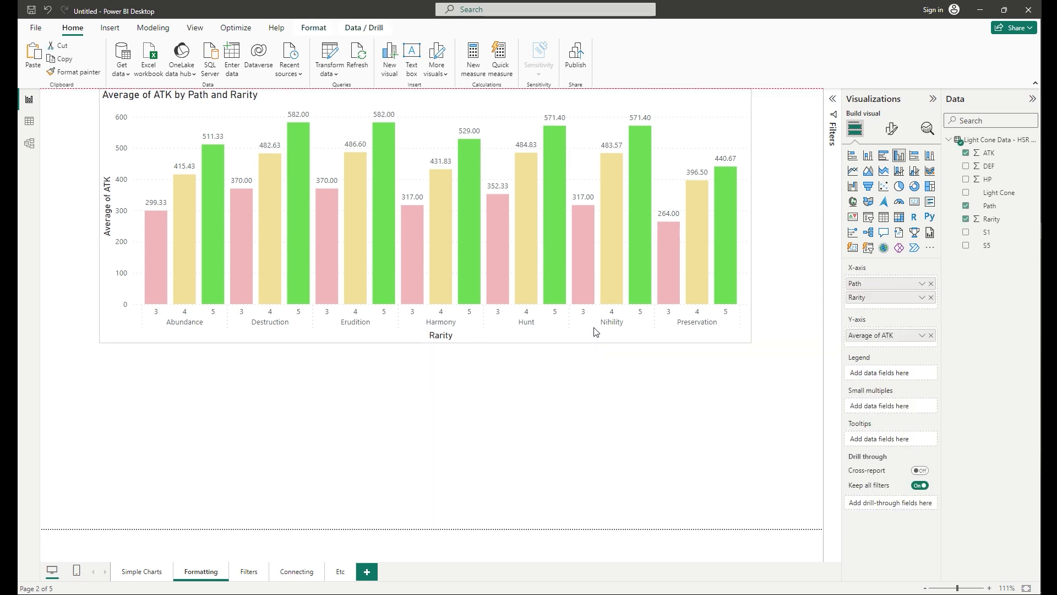
{"action": "left_click", "coordinate": [148, 576]}
{"action": "left_click", "coordinate": [573, 395]}
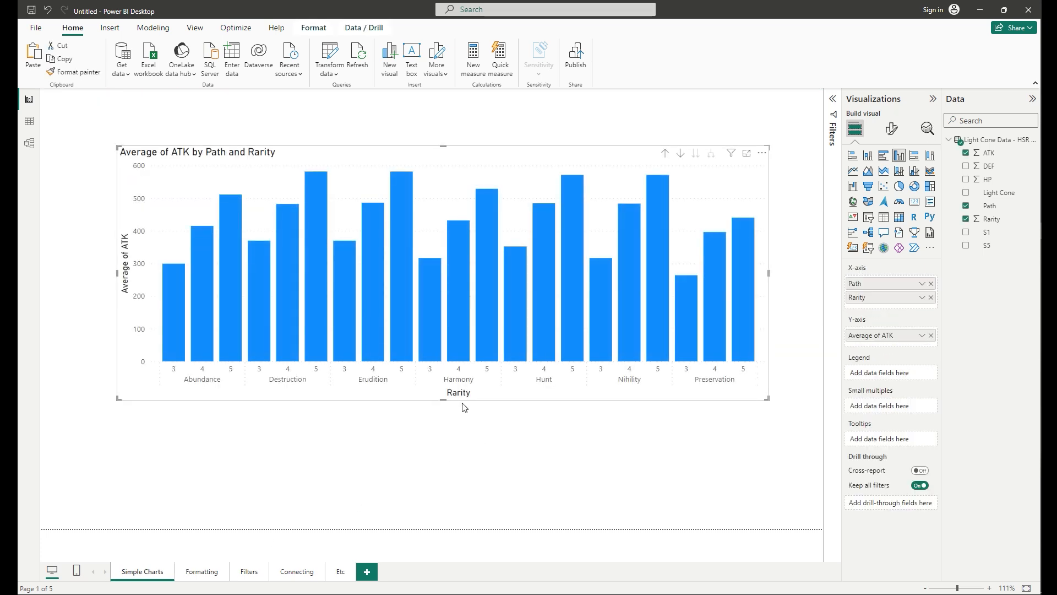
{"action": "left_click", "coordinate": [197, 572]}
{"action": "key", "text": "ctrl+v"}
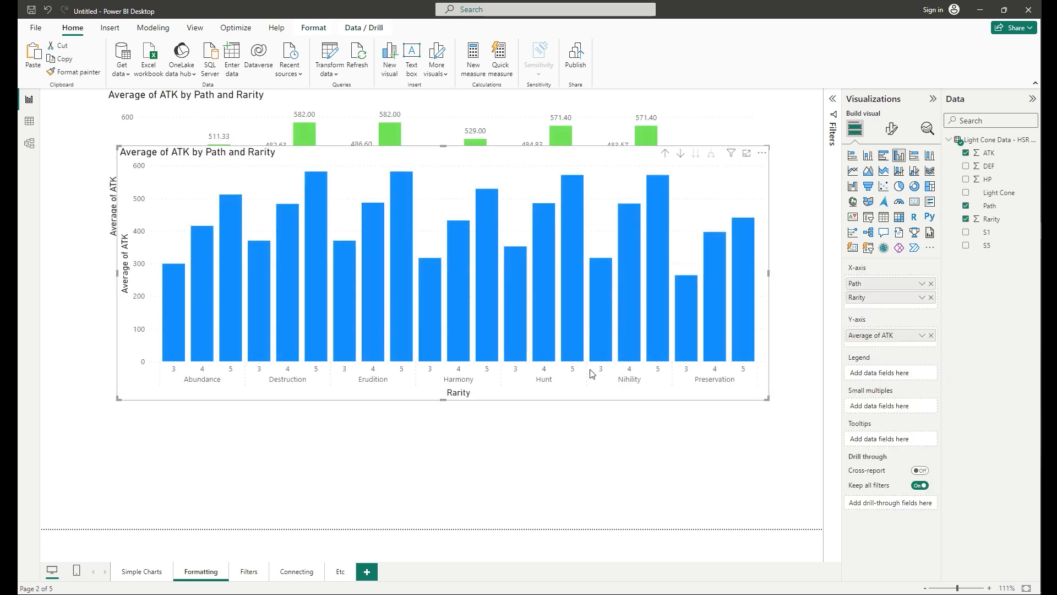
- Place the pasted blue chart in the lower half of the page and shrink the multicolored chart above it
{"action": "left_click_drag", "start_coordinate": [584, 402], "coordinate": [592, 535]}
{"action": "left_click", "coordinate": [666, 233]}
{"action": "left_click_drag", "start_coordinate": [767, 344], "coordinate": [642, 203]}
{"action": "mouse_move", "coordinate": [631, 254]}
{"action": "left_mouse_down"}
{"action": "mouse_move", "coordinate": [609, 243]}
{"action": "mouse_move", "coordinate": [618, 246]}
{"action": "left_mouse_up"}
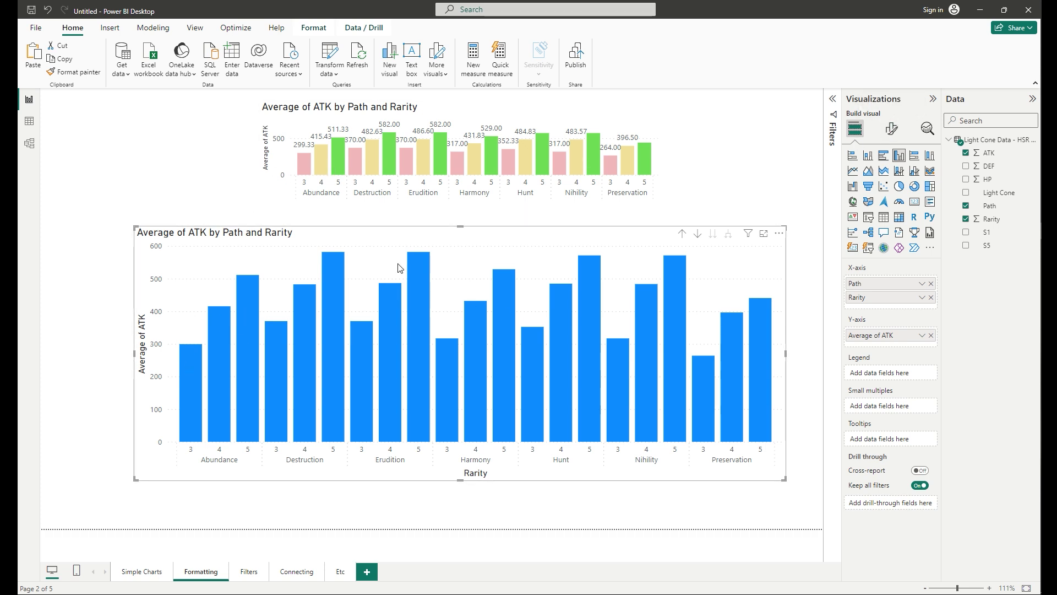
- Turn on data labels for the blue chart and set their value decimal places to 0
{"action": "left_click", "coordinate": [893, 134]}
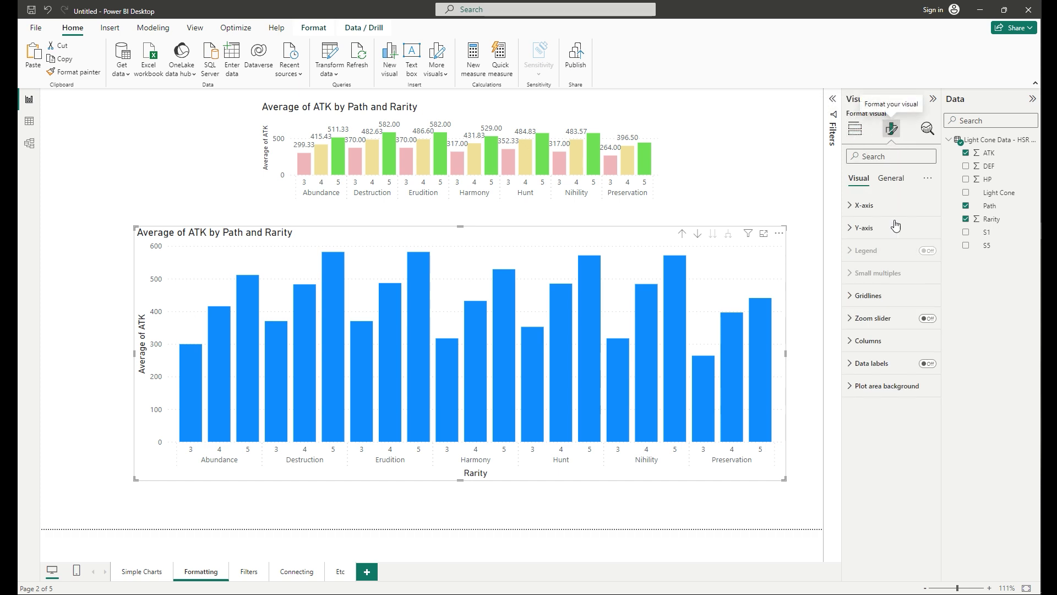
{"action": "left_click", "coordinate": [929, 365]}
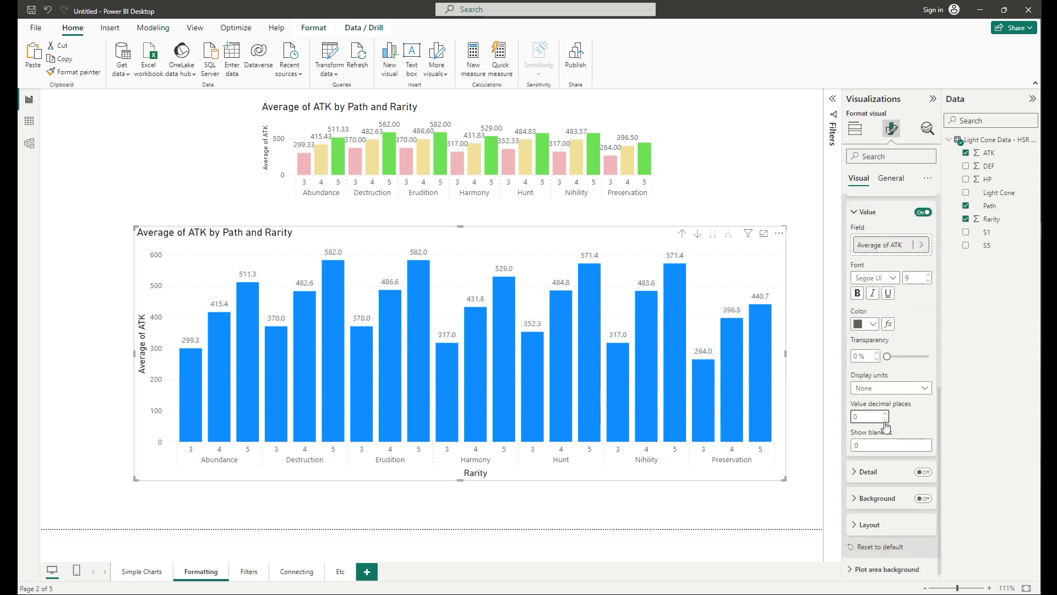
{"action": "left_click", "coordinate": [885, 420]}
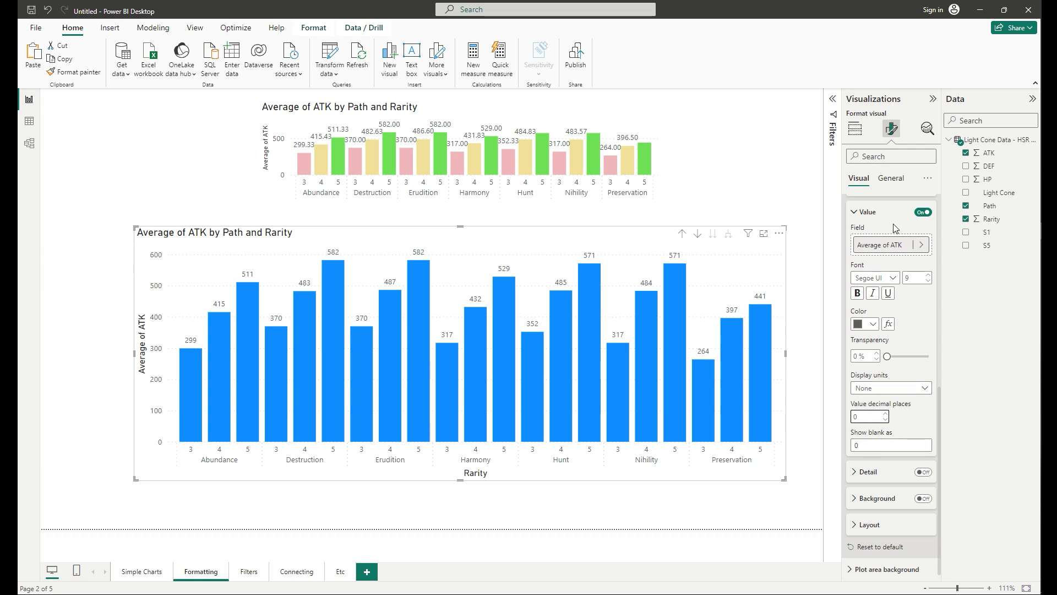
{"action": "left_click", "coordinate": [867, 212]}
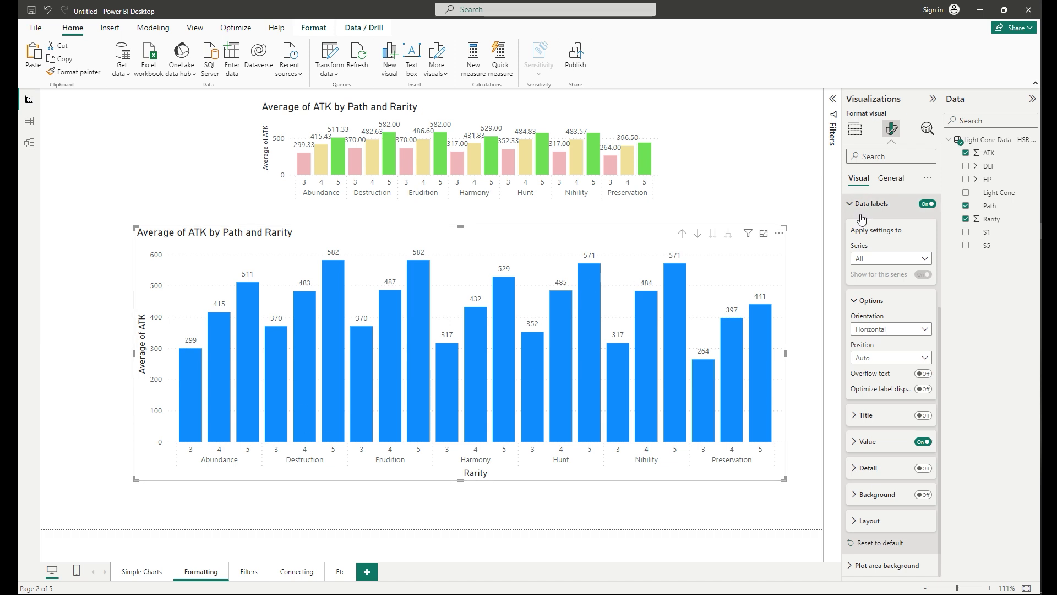
{"action": "left_click", "coordinate": [892, 177]}
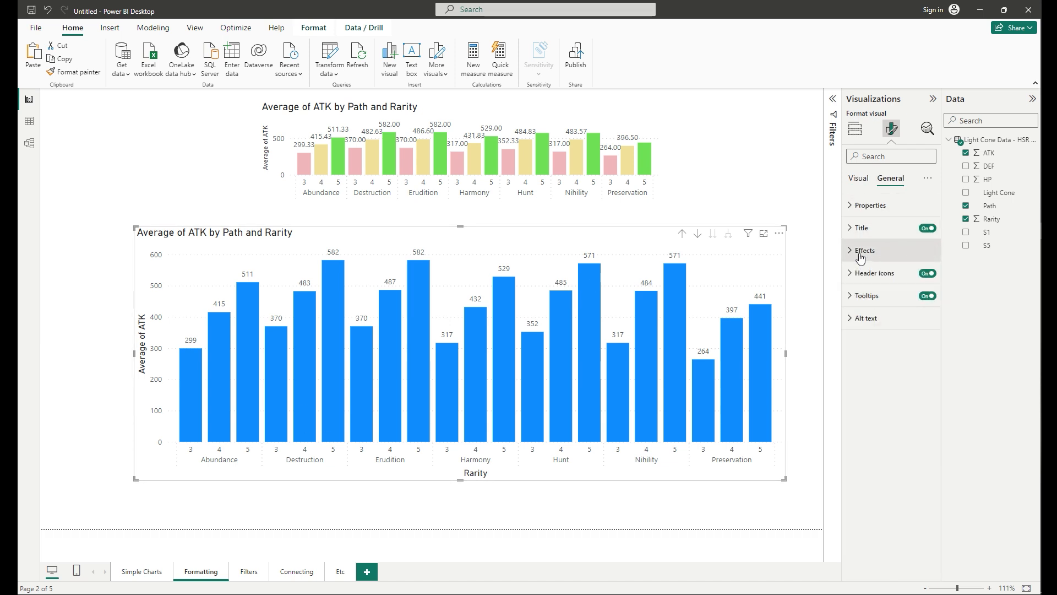
{"action": "left_click", "coordinate": [859, 178]}
{"action": "left_click", "coordinate": [851, 363]}
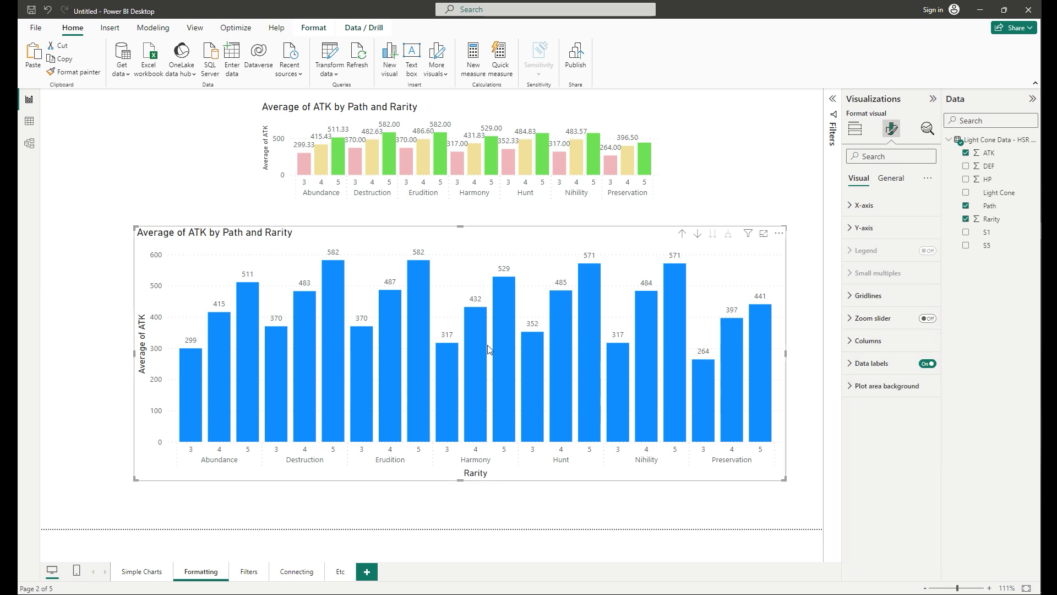
- Set the color of all columns in the lower chart to a medium gray
{"action": "left_click", "coordinate": [863, 346]}
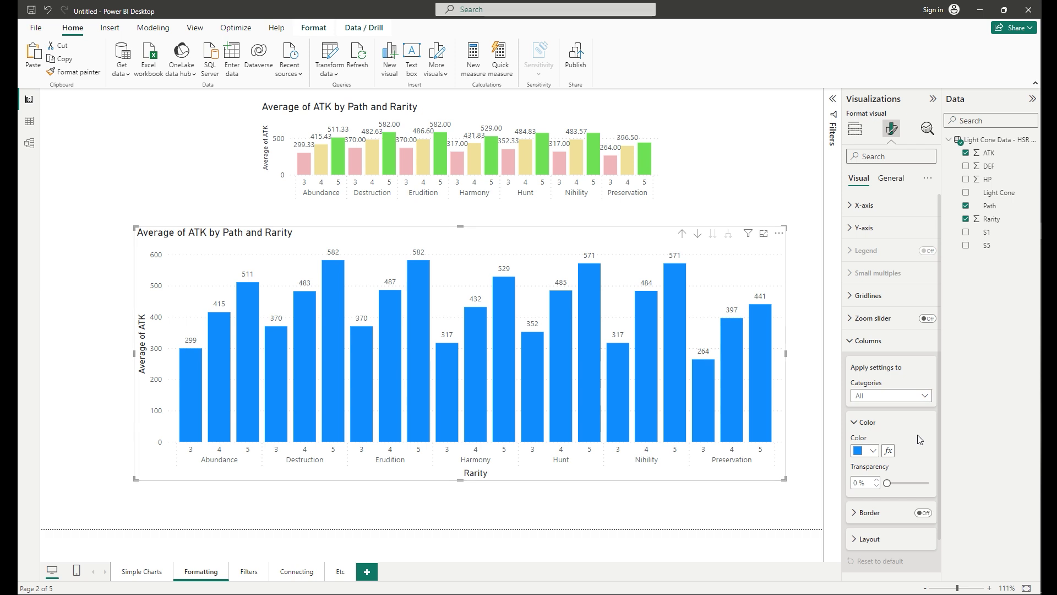
{"action": "scroll", "coordinate": [917, 437], "scroll_direction": "down", "scroll_amount": 1}
{"action": "scroll", "coordinate": [908, 440], "scroll_direction": "up", "scroll_amount": 1}
{"action": "scroll", "coordinate": [892, 451], "scroll_direction": "down", "scroll_amount": 1}
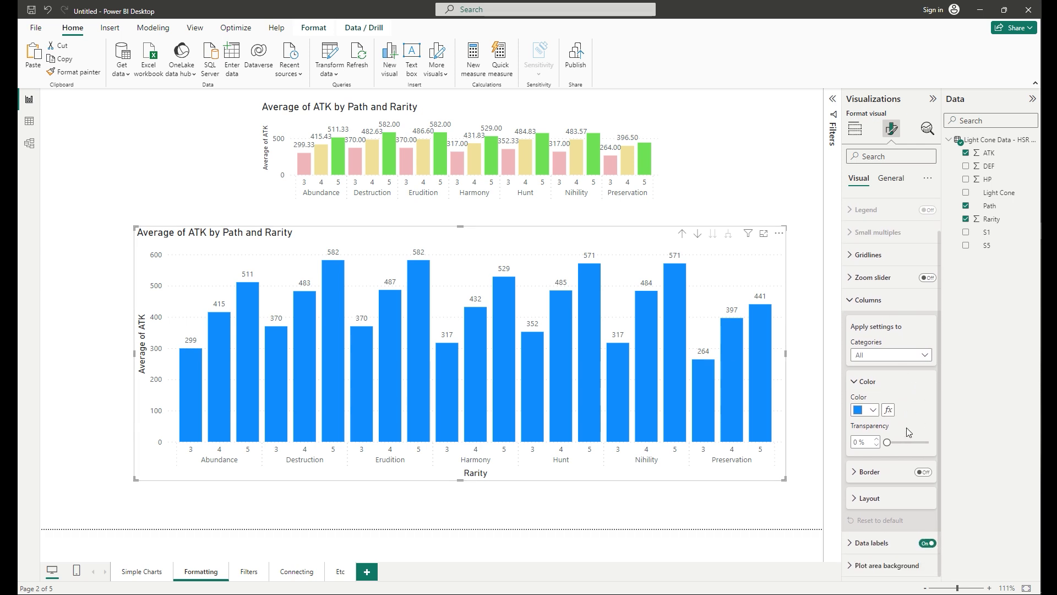
{"action": "left_click", "coordinate": [874, 413]}
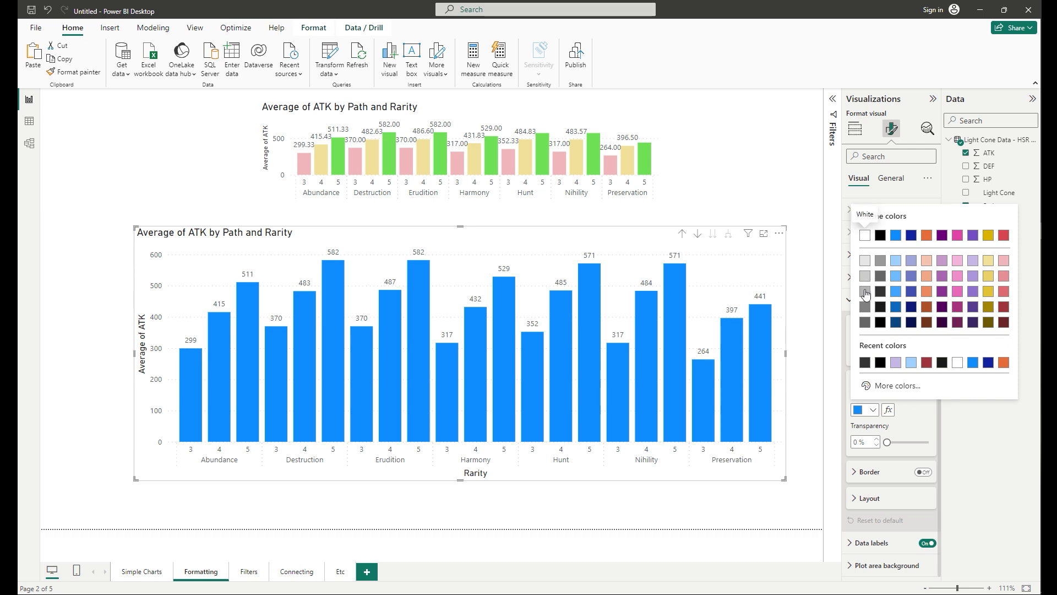
{"action": "left_click", "coordinate": [869, 292]}
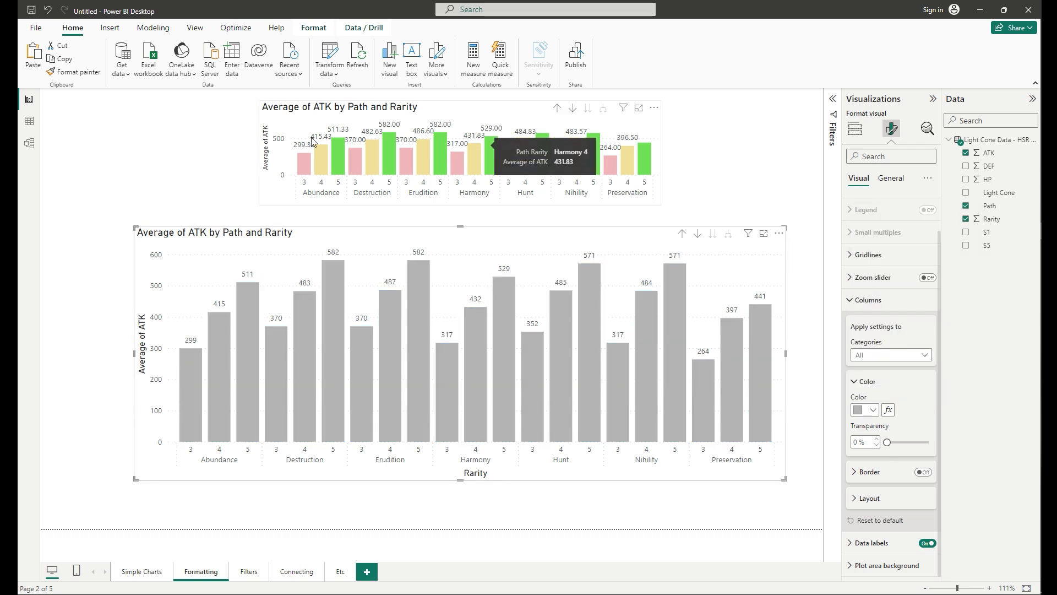
- Set up conditional column coloring with the Rules format style, based on the Rarity field summarized as Average
{"action": "left_click", "coordinate": [888, 411]}
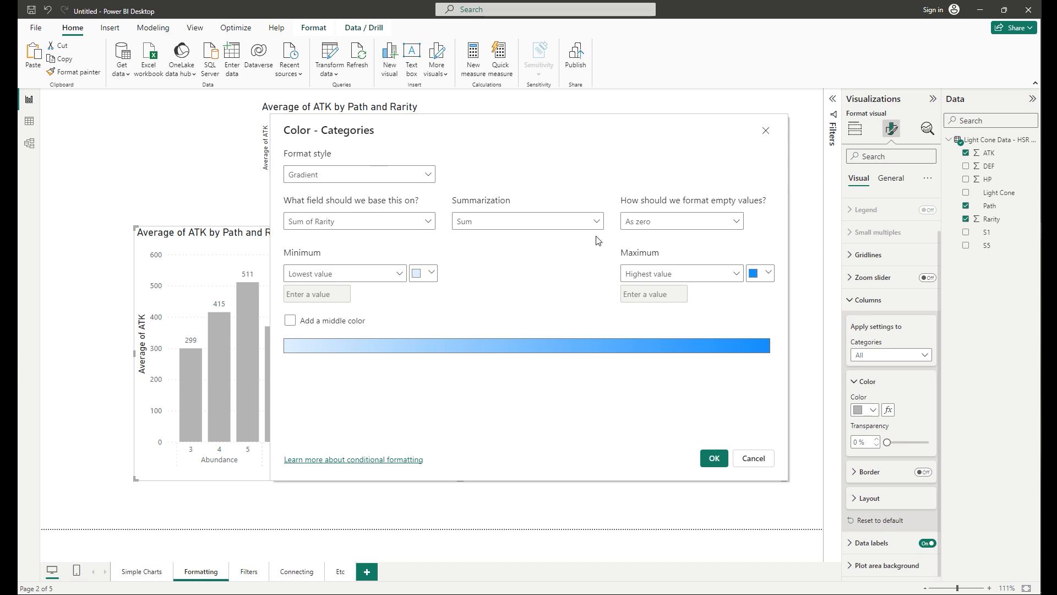
{"action": "left_click", "coordinate": [366, 176]}
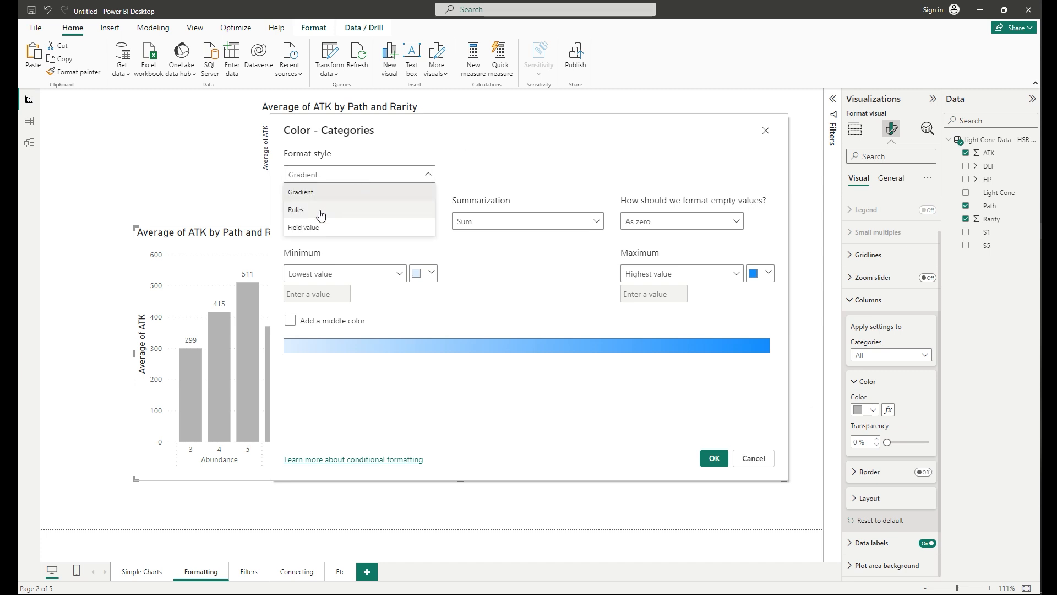
{"action": "left_click", "coordinate": [322, 212]}
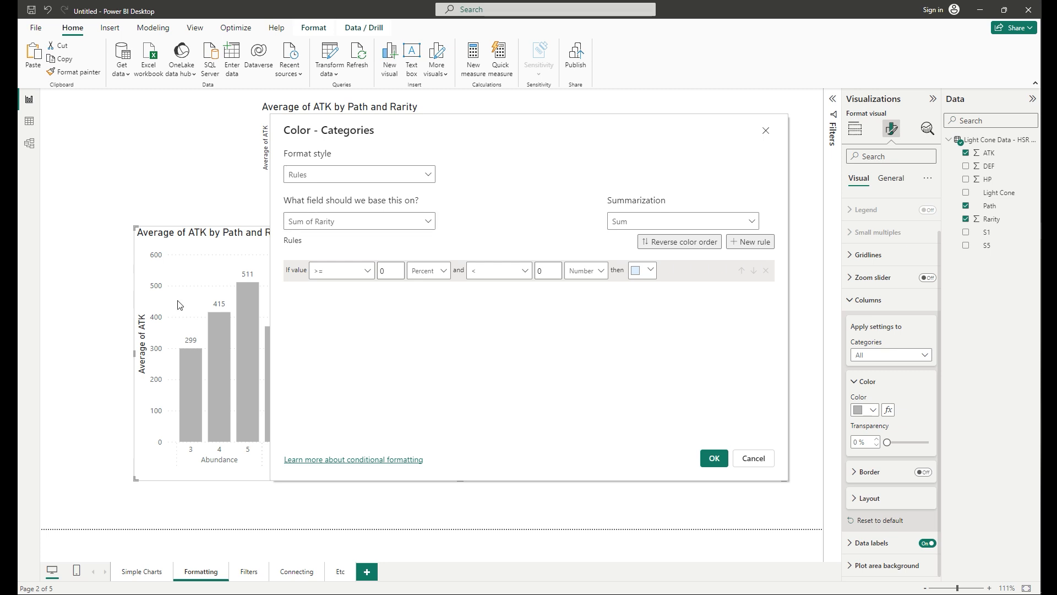
{"action": "left_click", "coordinate": [361, 226]}
{"action": "left_click", "coordinate": [564, 230]}
{"action": "left_click", "coordinate": [691, 230]}
{"action": "left_click", "coordinate": [649, 263]}
{"action": "left_click", "coordinate": [429, 225]}
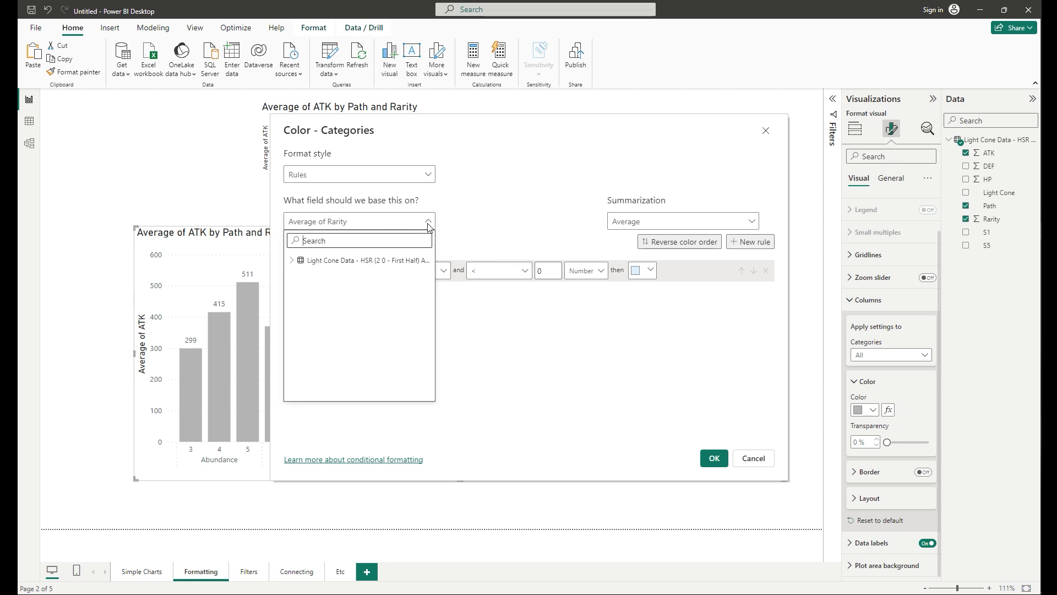
{"action": "left_click", "coordinate": [292, 260]}
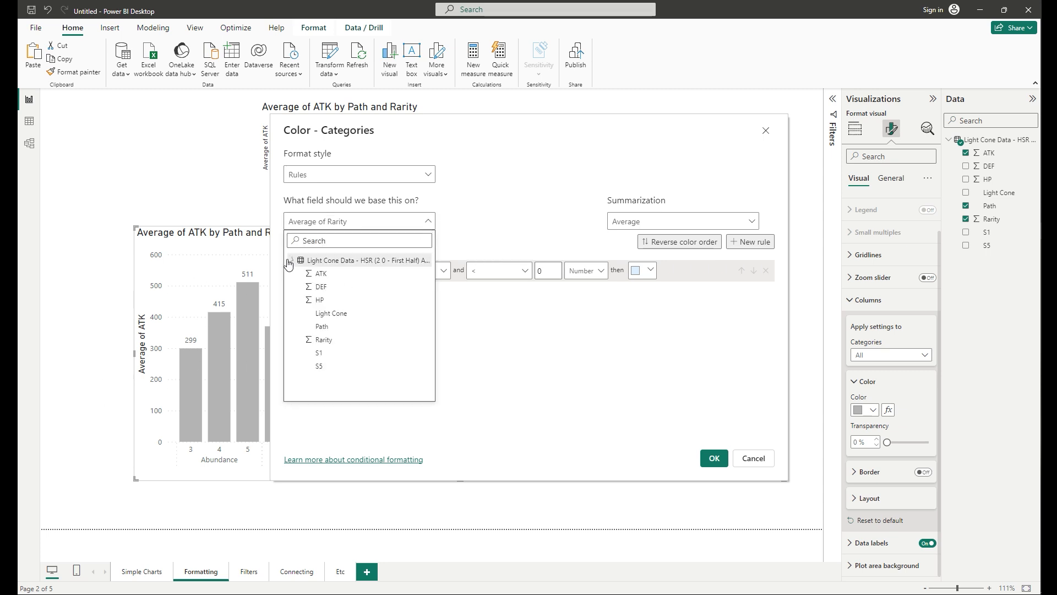
{"action": "left_click", "coordinate": [340, 343]}
{"action": "left_click", "coordinate": [707, 221]}
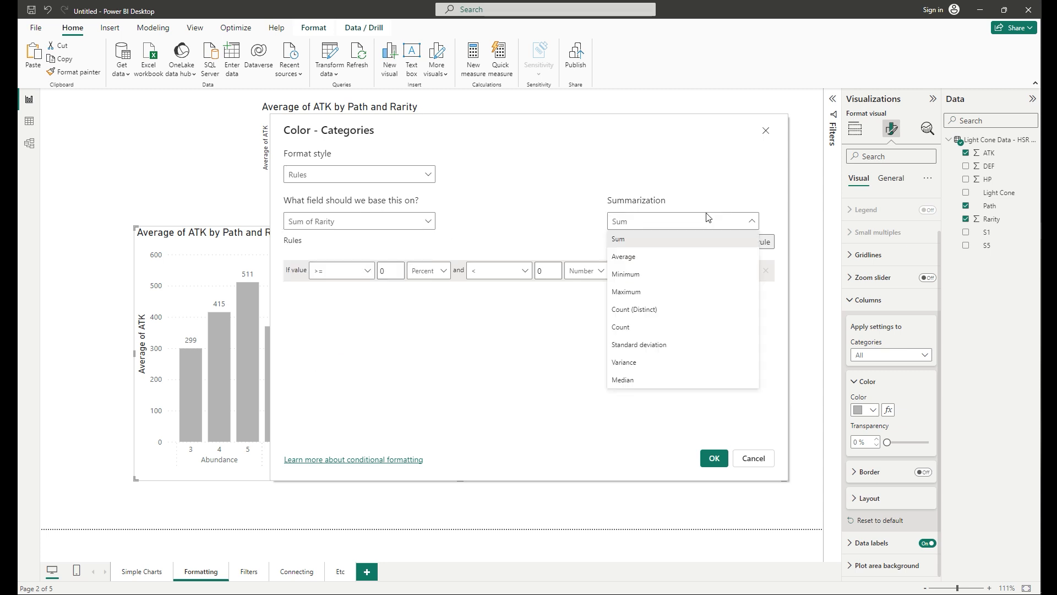
{"action": "left_click", "coordinate": [648, 259]}
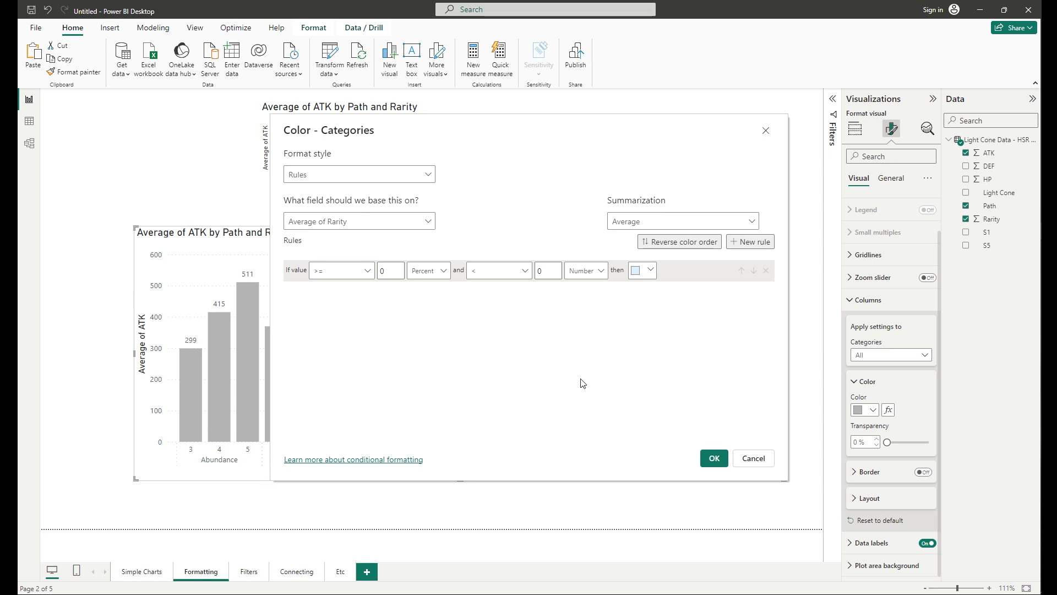
- Define the first rule as >= 0 Number and <= 3 Number with a light red color, and add a second rule
{"action": "left_click", "coordinate": [435, 270]}
{"action": "left_click", "coordinate": [435, 288]}
{"action": "left_click", "coordinate": [599, 271]}
{"action": "left_click", "coordinate": [602, 289]}
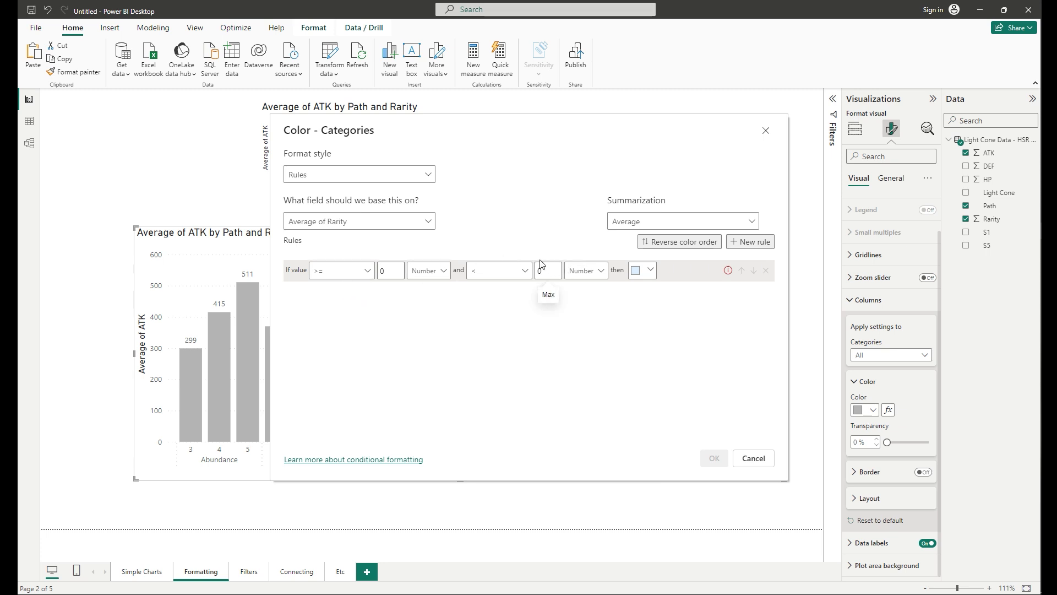
{"action": "left_click_drag", "start_coordinate": [544, 268], "coordinate": [533, 261]}
{"action": "left_click", "coordinate": [527, 273]}
{"action": "left_click", "coordinate": [523, 307]}
{"action": "left_click", "coordinate": [551, 272]}
{"action": "type", "text": "3"}
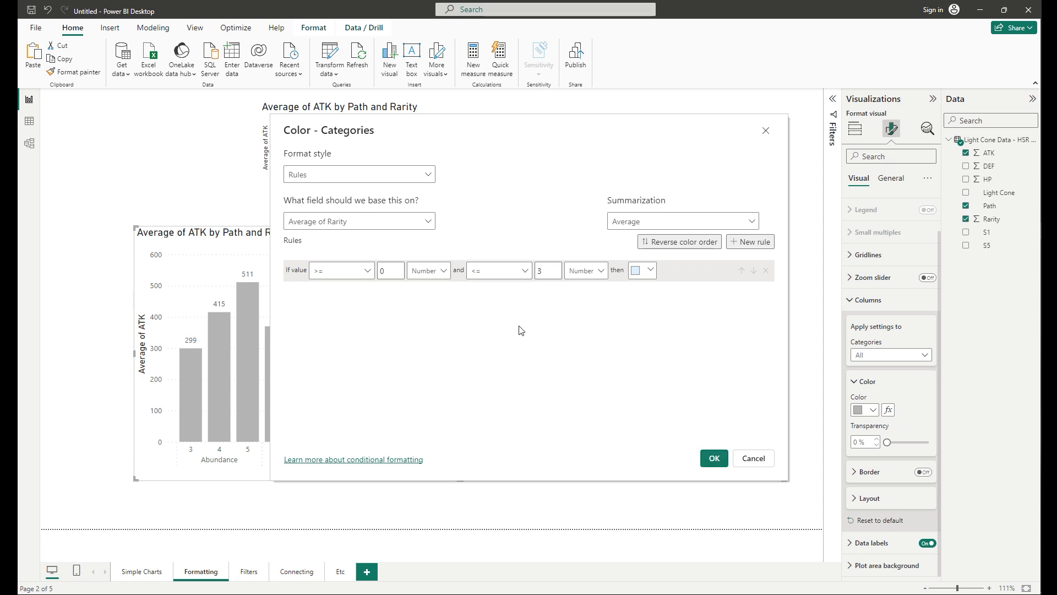
{"action": "left_click", "coordinate": [749, 242]}
{"action": "left_click", "coordinate": [654, 271]}
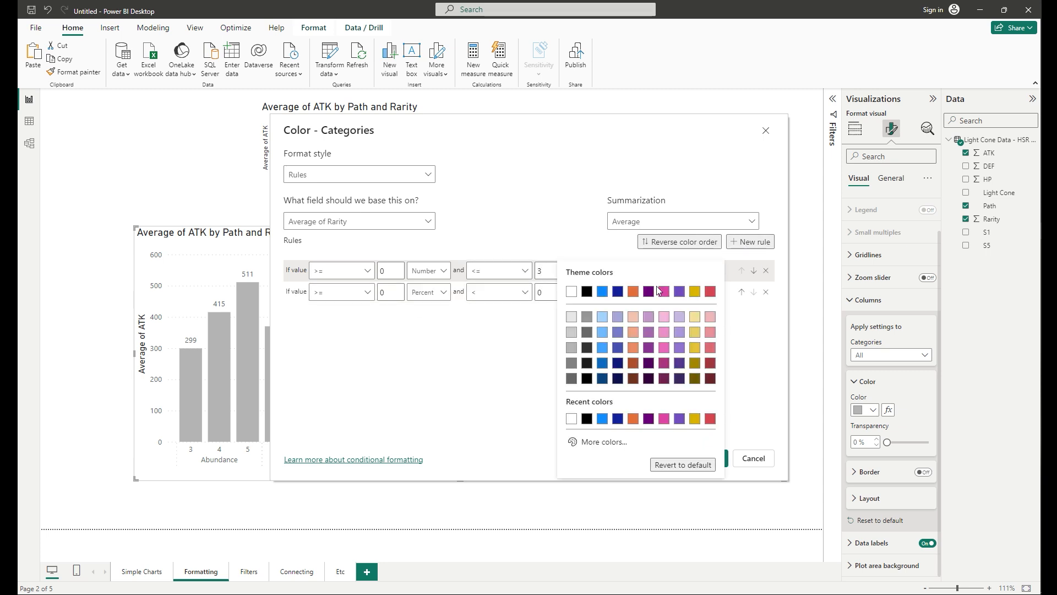
{"action": "left_click", "coordinate": [709, 325]}
- Define the second rule as > 3 Number and <= 4 Number with a light yellow color
{"action": "left_click", "coordinate": [548, 292]}
{"action": "type", "text": "4"}
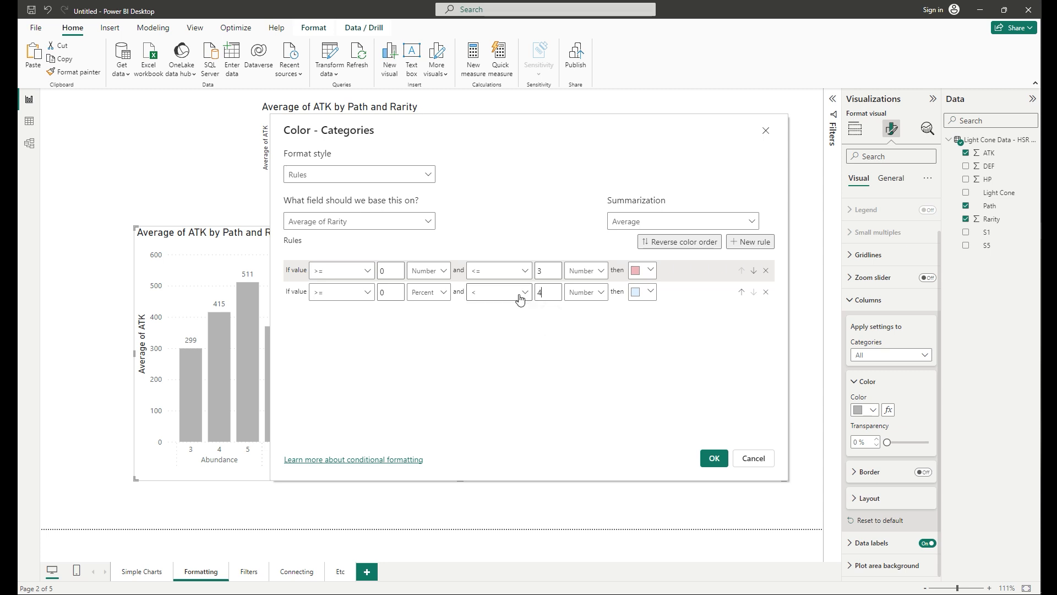
{"action": "left_click", "coordinate": [517, 293]}
{"action": "left_click", "coordinate": [475, 328]}
{"action": "left_click", "coordinate": [397, 293]}
{"action": "type", "text": "3"}
{"action": "left_click", "coordinate": [367, 294]}
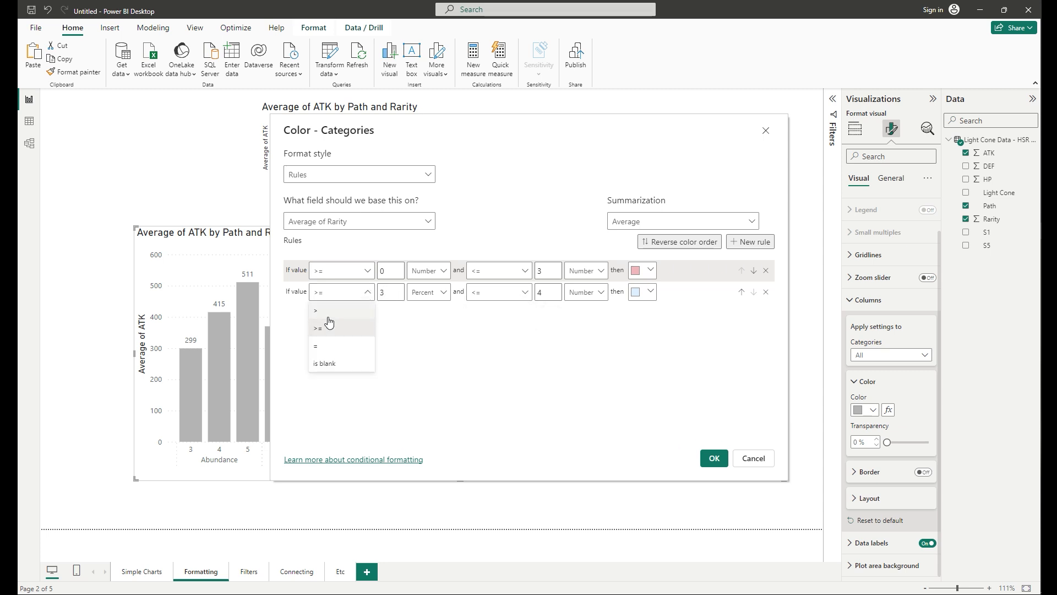
{"action": "left_click", "coordinate": [322, 318]}
{"action": "left_click", "coordinate": [442, 292]}
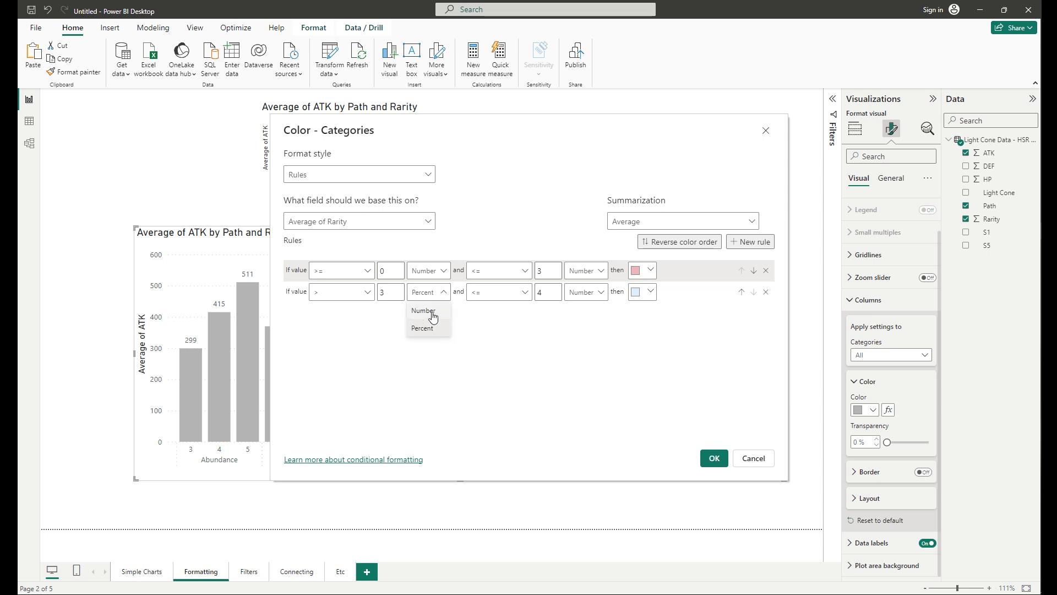
{"action": "left_click", "coordinate": [425, 309]}
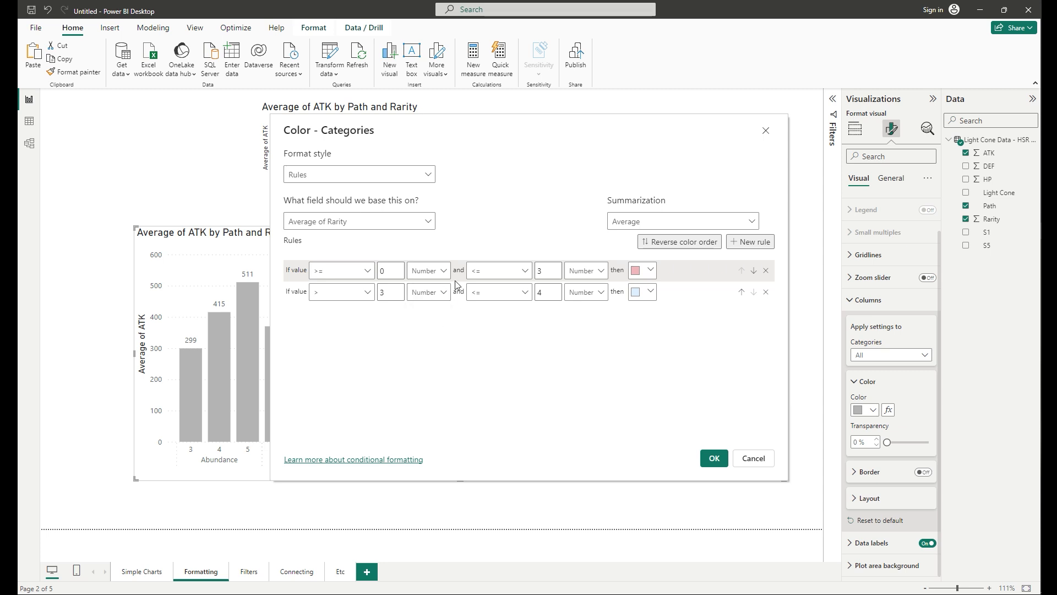
{"action": "left_click", "coordinate": [650, 292]}
{"action": "left_click", "coordinate": [683, 325]}
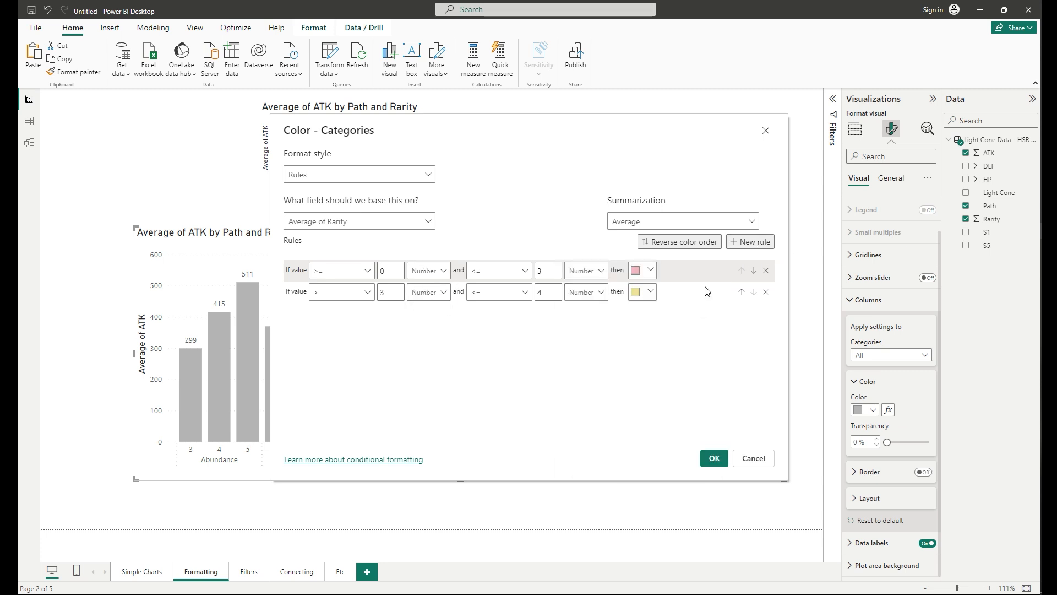
- Add a third rule with the limits > 4 and <= 5
{"action": "left_click", "coordinate": [750, 242]}
{"action": "type", "text": "5"}
{"action": "left_click", "coordinate": [526, 314]}
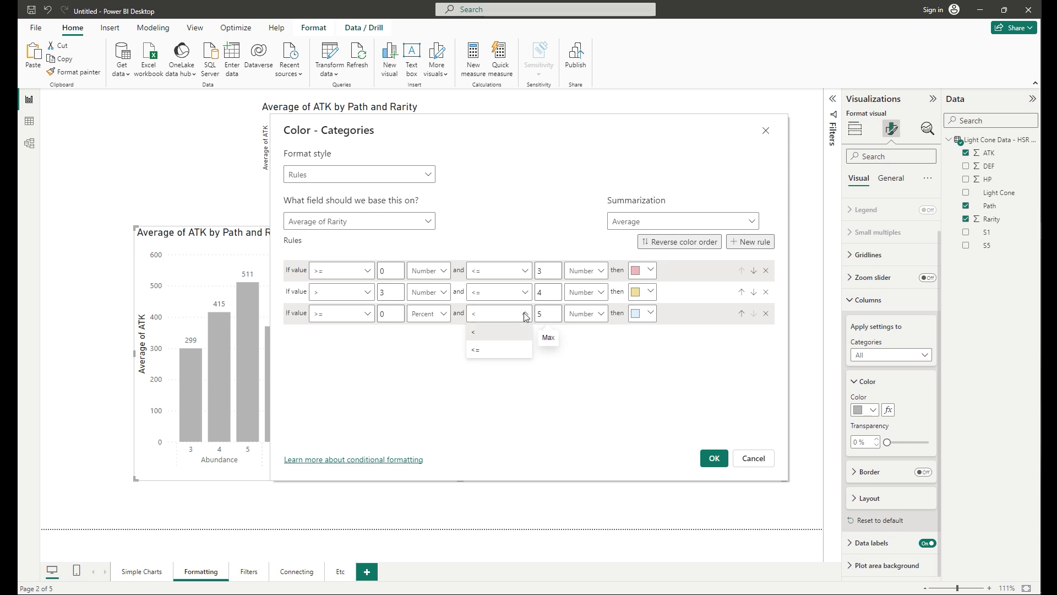
{"action": "left_click", "coordinate": [511, 346]}
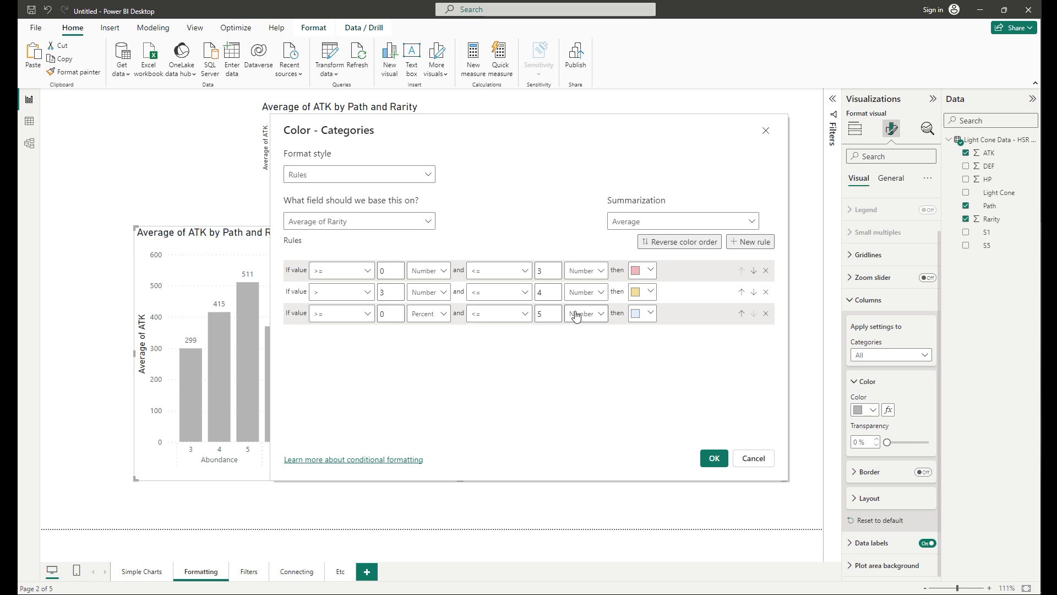
{"action": "left_click", "coordinate": [383, 313]}
{"action": "type", "text": "4"}
{"action": "left_click", "coordinate": [353, 313]}
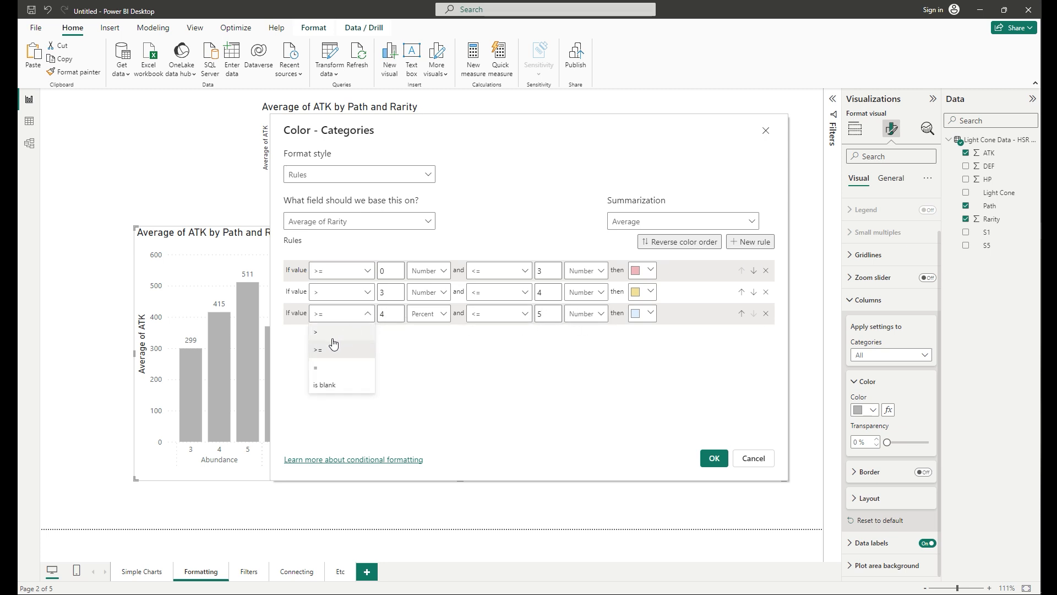
{"action": "left_click", "coordinate": [330, 336]}
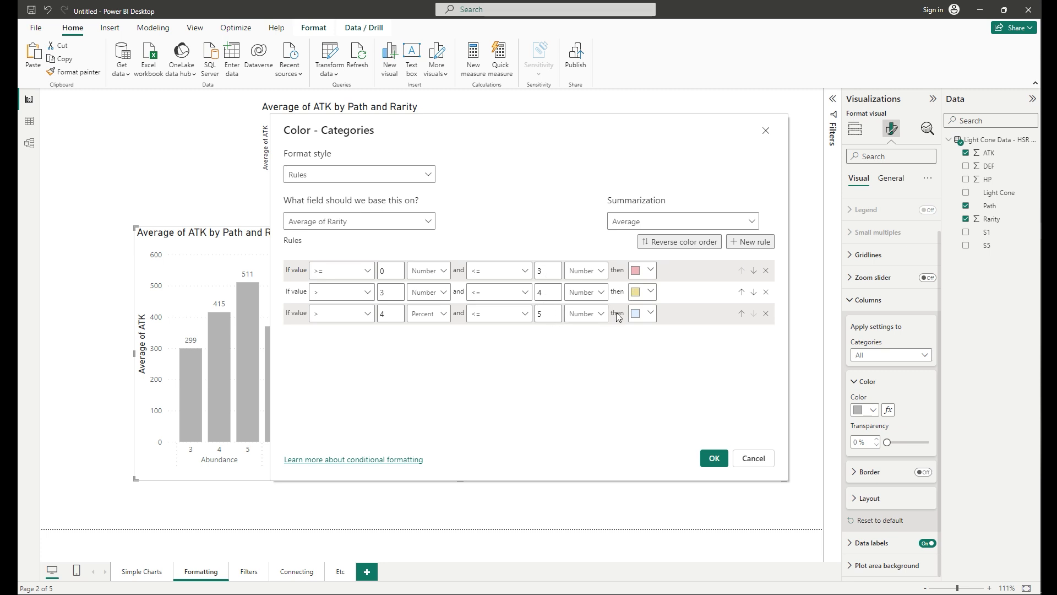
- Give the third rule a custom bright green color
{"action": "left_click", "coordinate": [650, 313]}
{"action": "left_click", "coordinate": [609, 298]}
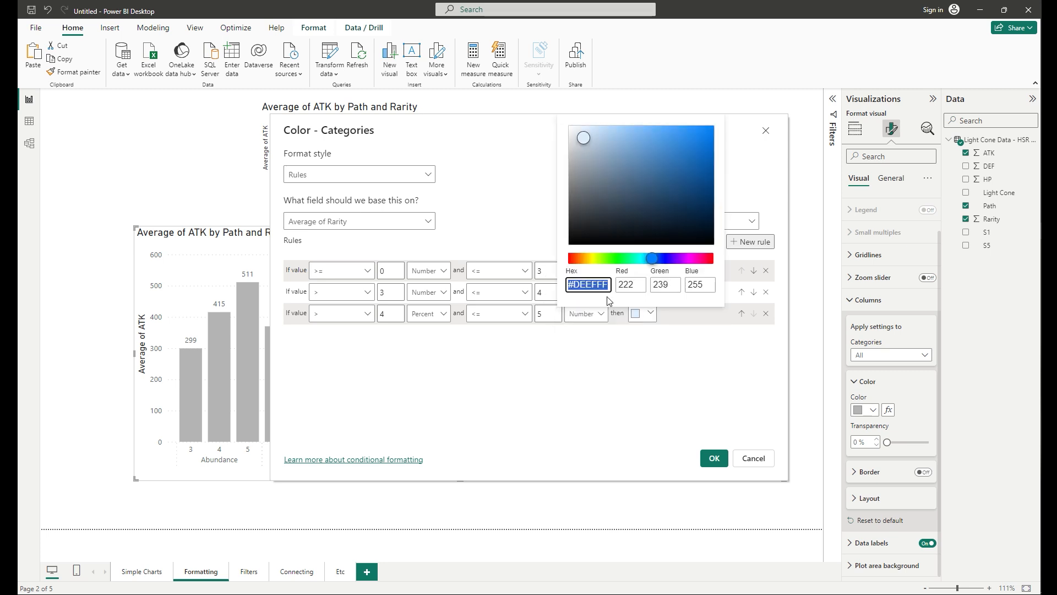
{"action": "left_click_drag", "start_coordinate": [659, 265], "coordinate": [618, 259]}
{"action": "left_click_drag", "start_coordinate": [642, 176], "coordinate": [647, 126]}
{"action": "left_click", "coordinate": [713, 441]}
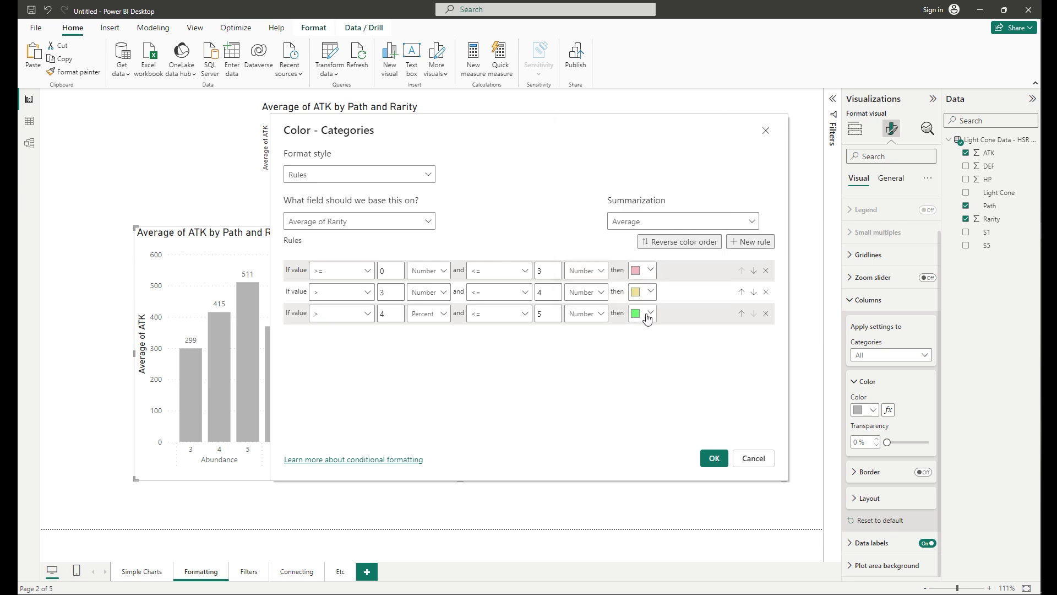
- Apply the column color rules and change the third rule's lower limit of 4 from Percent to Number
{"action": "left_click", "coordinate": [715, 460]}
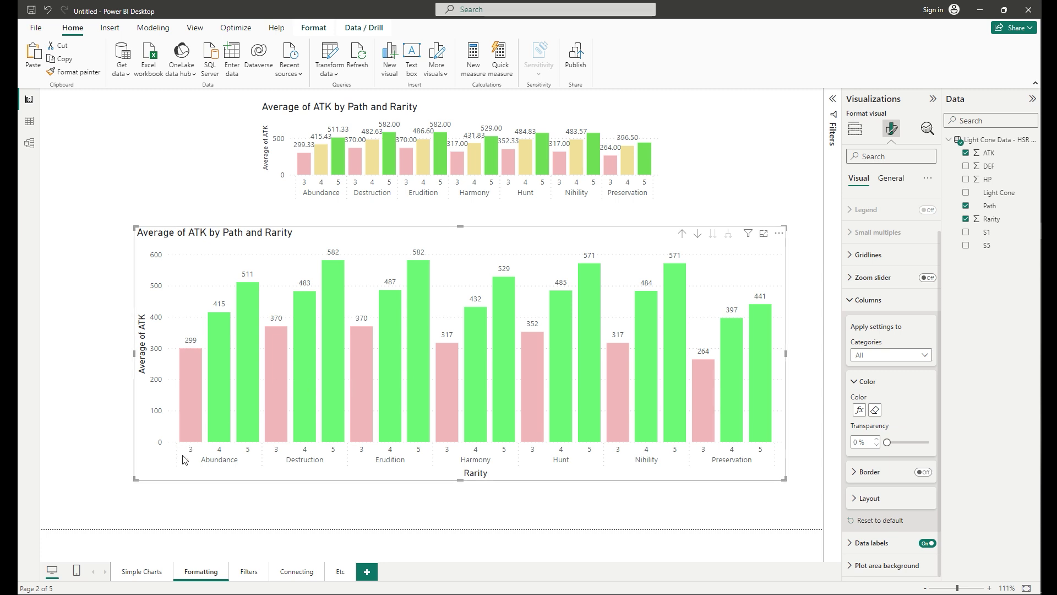
{"action": "left_click", "coordinate": [863, 412]}
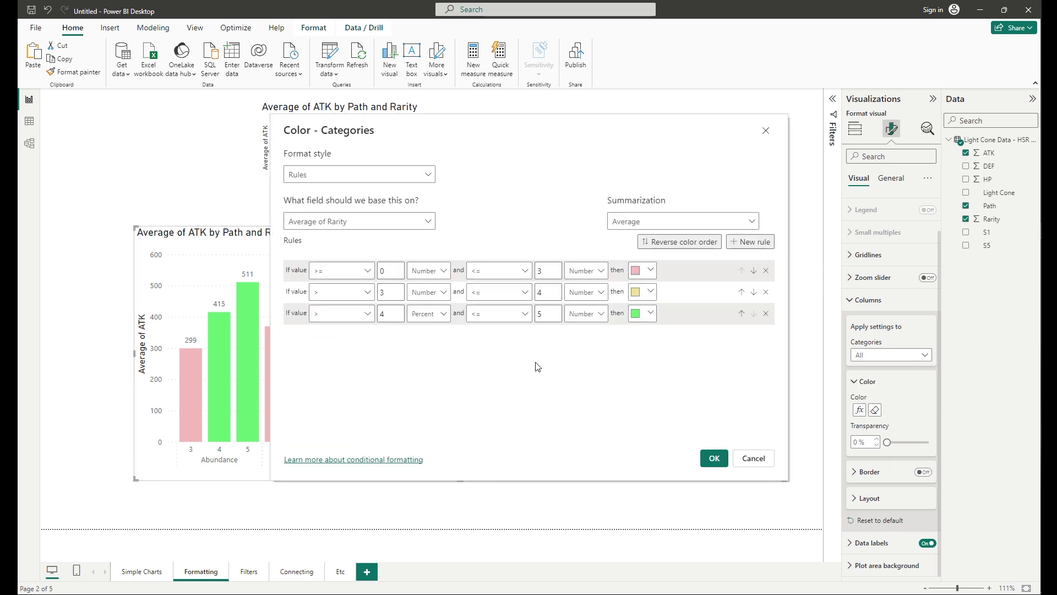
{"action": "left_click", "coordinate": [436, 314]}
{"action": "left_click", "coordinate": [422, 332]}
{"action": "left_click", "coordinate": [714, 458]}
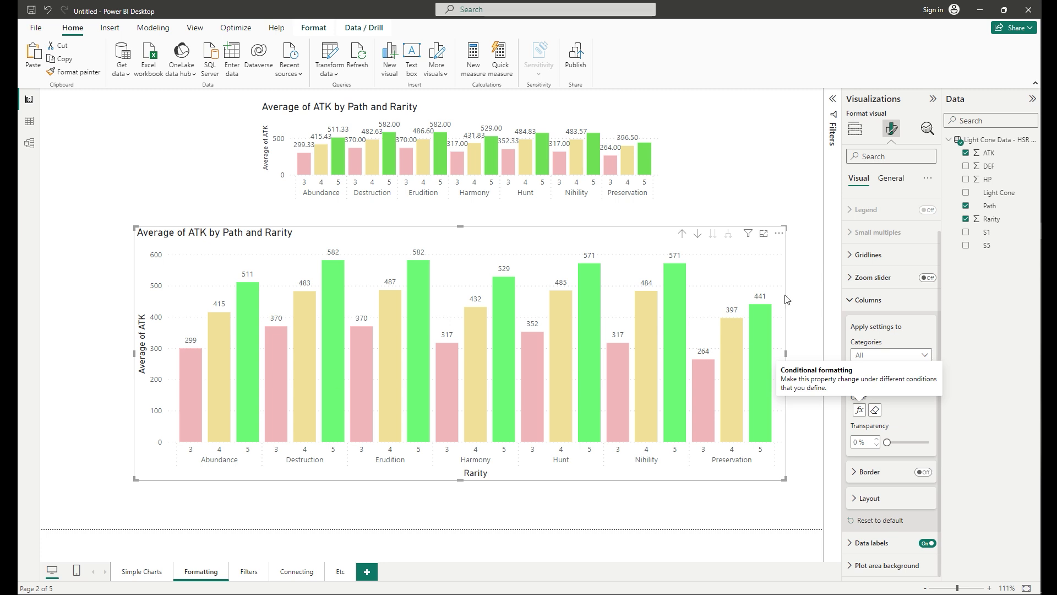
{"action": "mouse_move", "coordinate": [533, 370]}
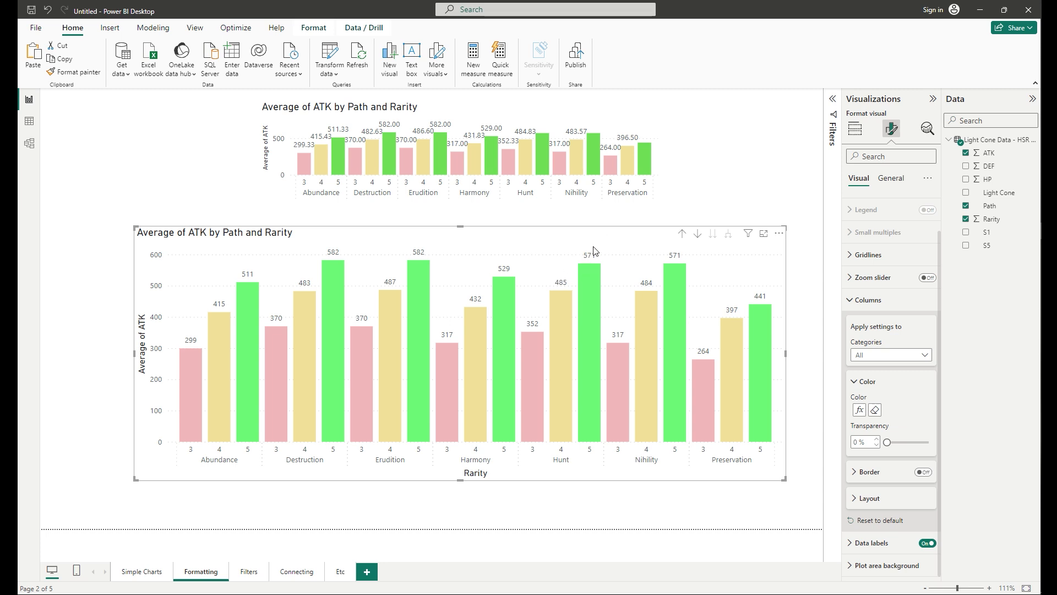
{"action": "left_click", "coordinate": [851, 300]}
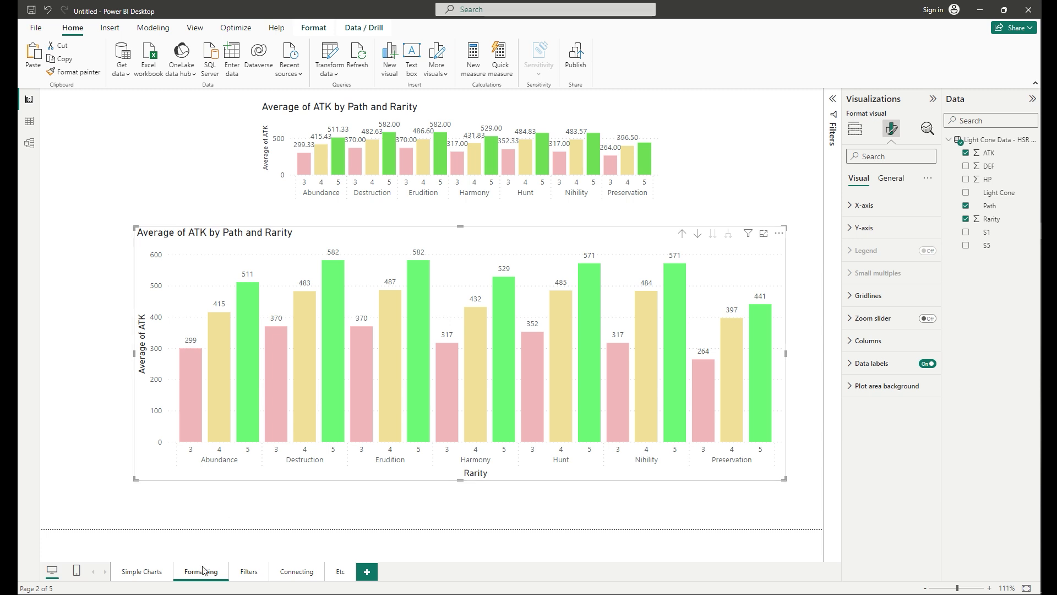
- Paste the formatted ATK chart onto the Filters page and move it to the lower part of the canvas
{"action": "left_click", "coordinate": [241, 575]}
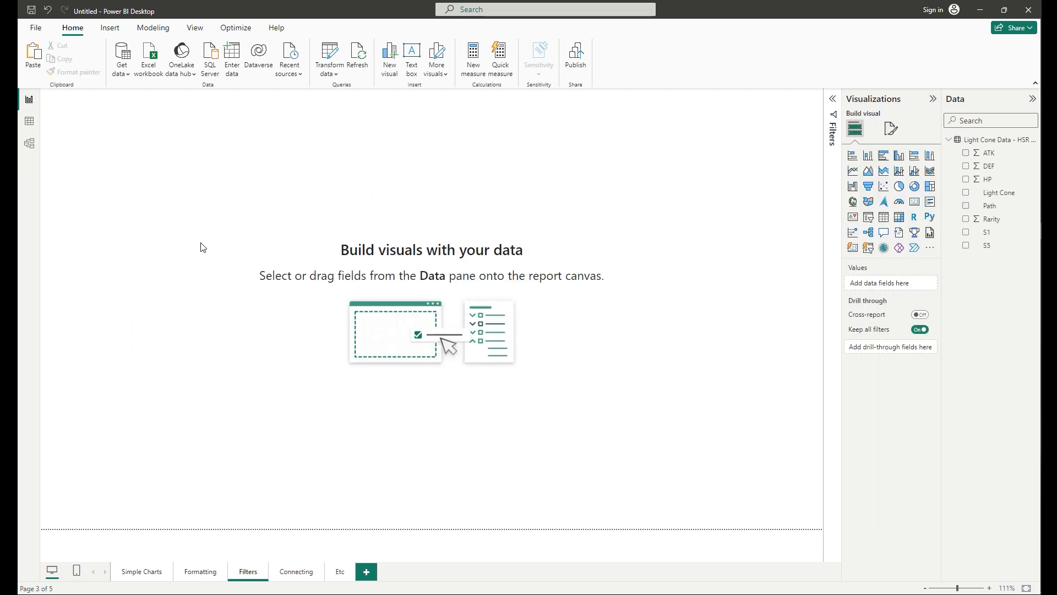
{"action": "key", "text": "ctrl+v"}
{"action": "left_click", "coordinate": [515, 282]}
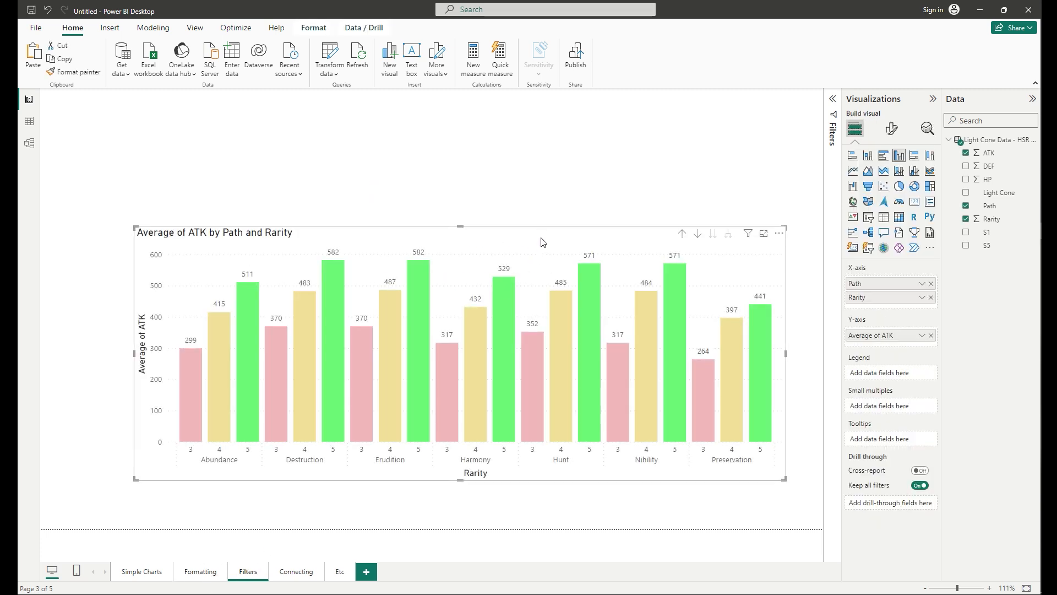
{"action": "left_click_drag", "start_coordinate": [540, 239], "coordinate": [514, 272]}
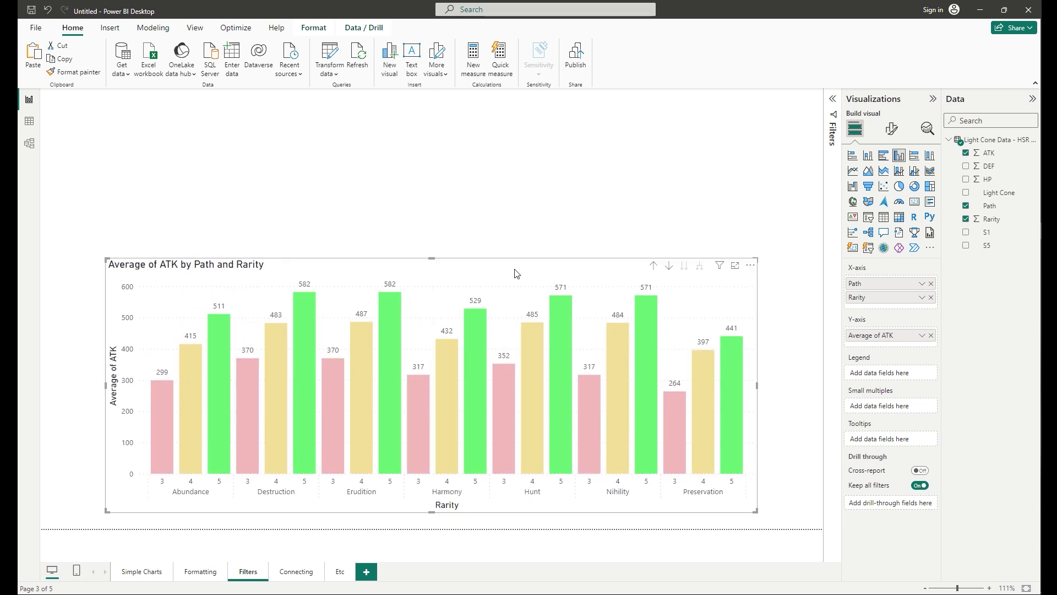
- Add a slicer based on Rarity, shrink it, and place it above the chart
{"action": "left_click", "coordinate": [530, 209]}
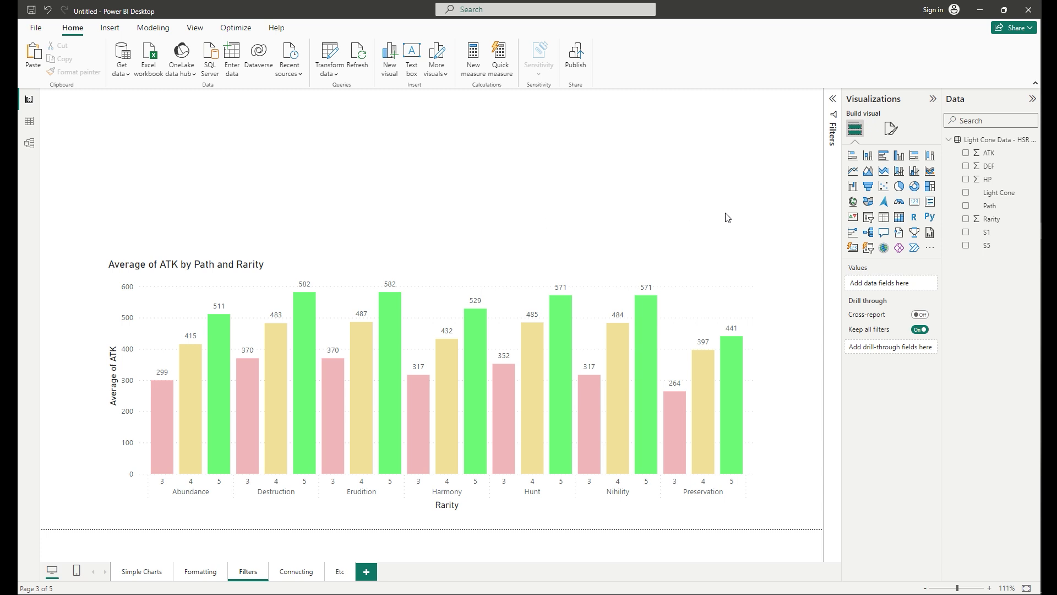
{"action": "left_click", "coordinate": [868, 217]}
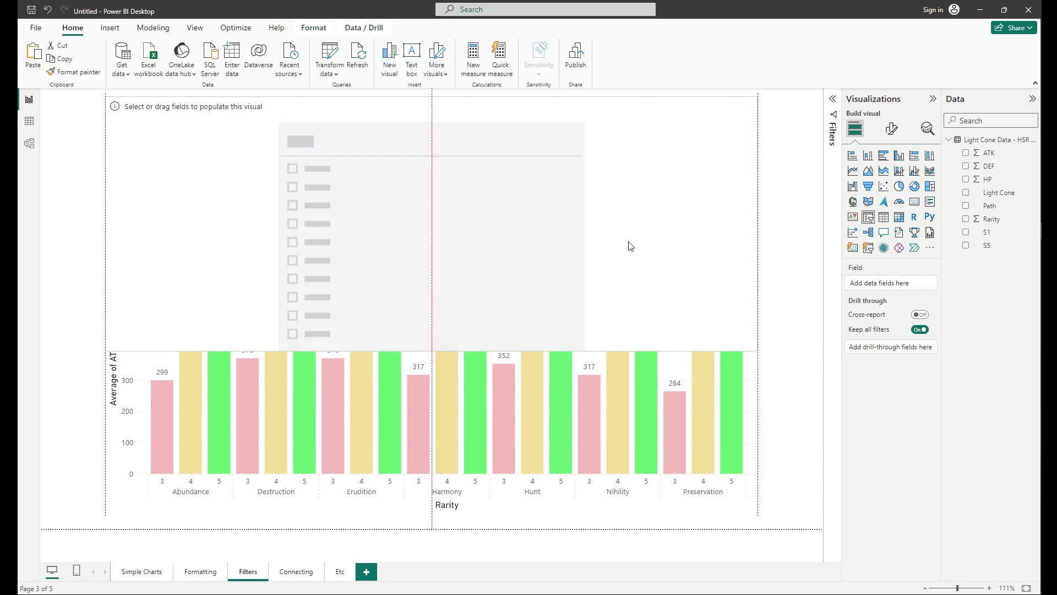
{"action": "left_click_drag", "start_coordinate": [630, 246], "coordinate": [634, 255]}
{"action": "left_click_drag", "start_coordinate": [760, 358], "coordinate": [511, 262]}
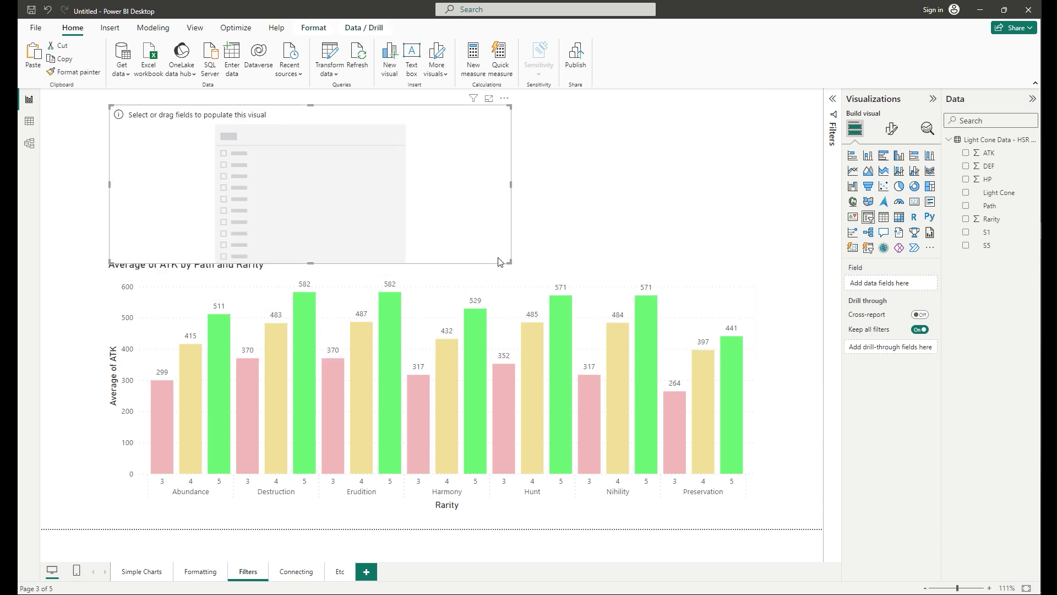
{"action": "left_click_drag", "start_coordinate": [461, 237], "coordinate": [624, 216]}
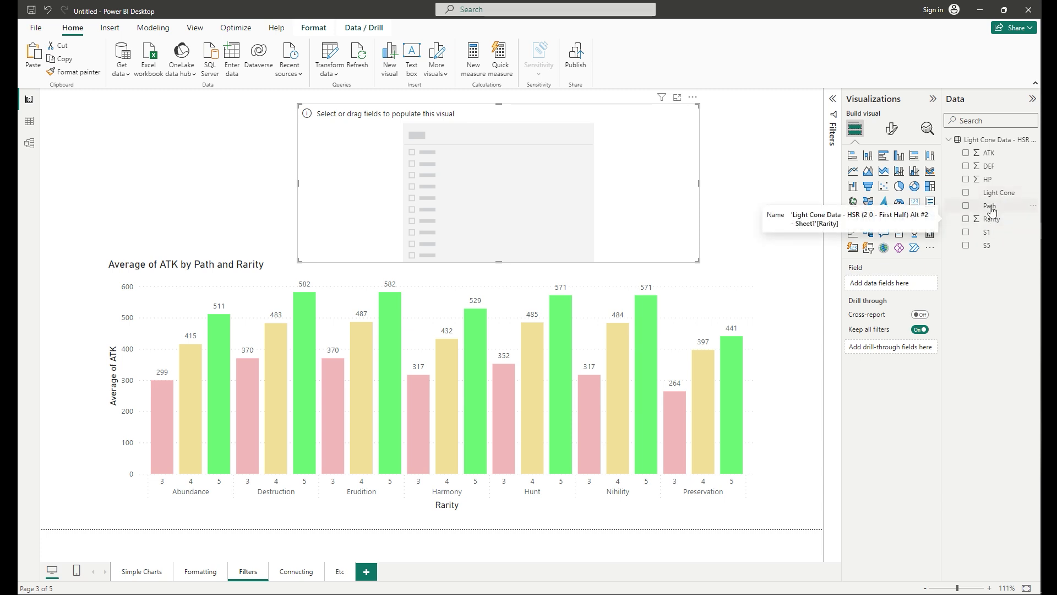
{"action": "left_click_drag", "start_coordinate": [991, 219], "coordinate": [472, 151]}
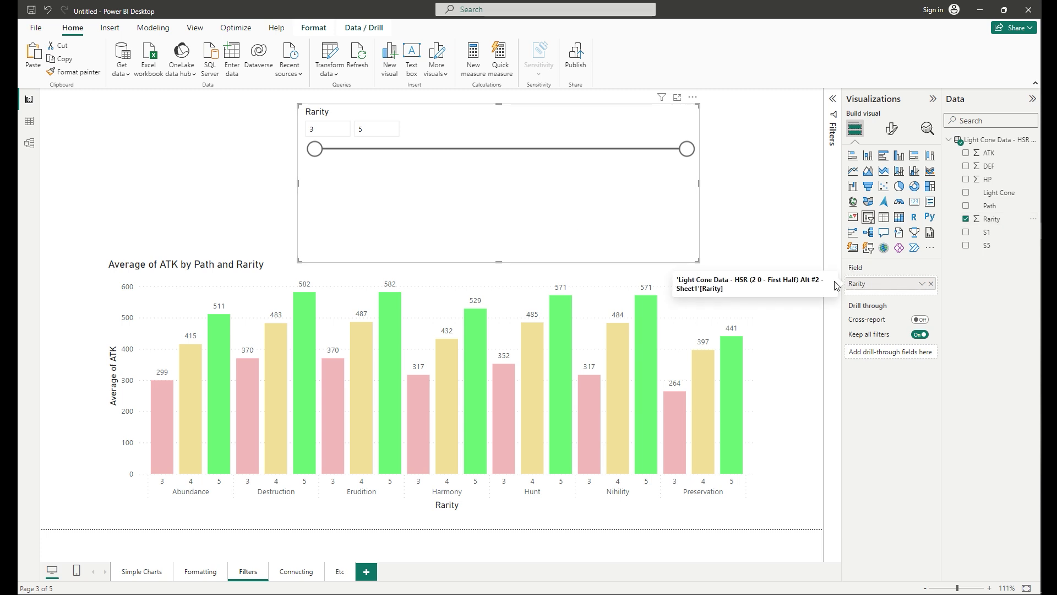
- Test the Rarity slicer with the ranges 4 to 5 and 5 to 5, and restore the range 3 to 5
{"action": "left_click_drag", "start_coordinate": [323, 149], "coordinate": [469, 158]}
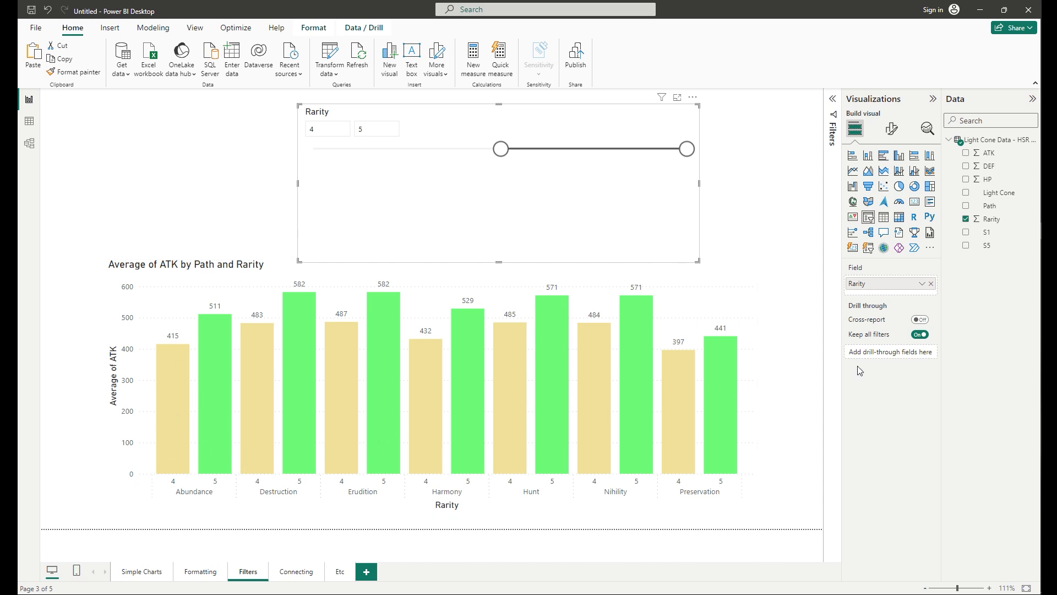
{"action": "left_click_drag", "start_coordinate": [498, 149], "coordinate": [722, 163]}
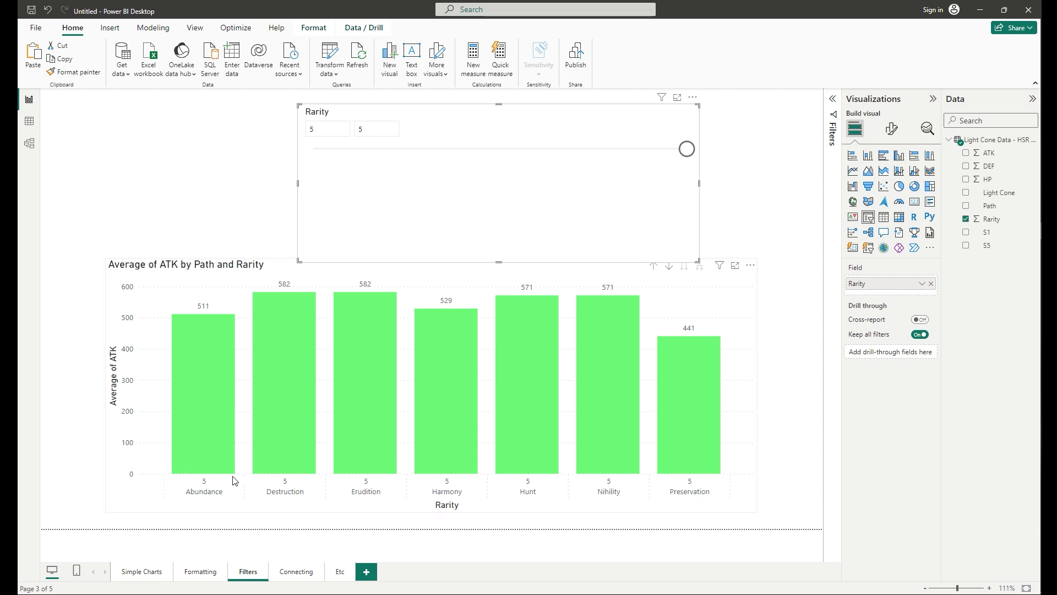
{"action": "left_click_drag", "start_coordinate": [686, 149], "coordinate": [314, 149]}
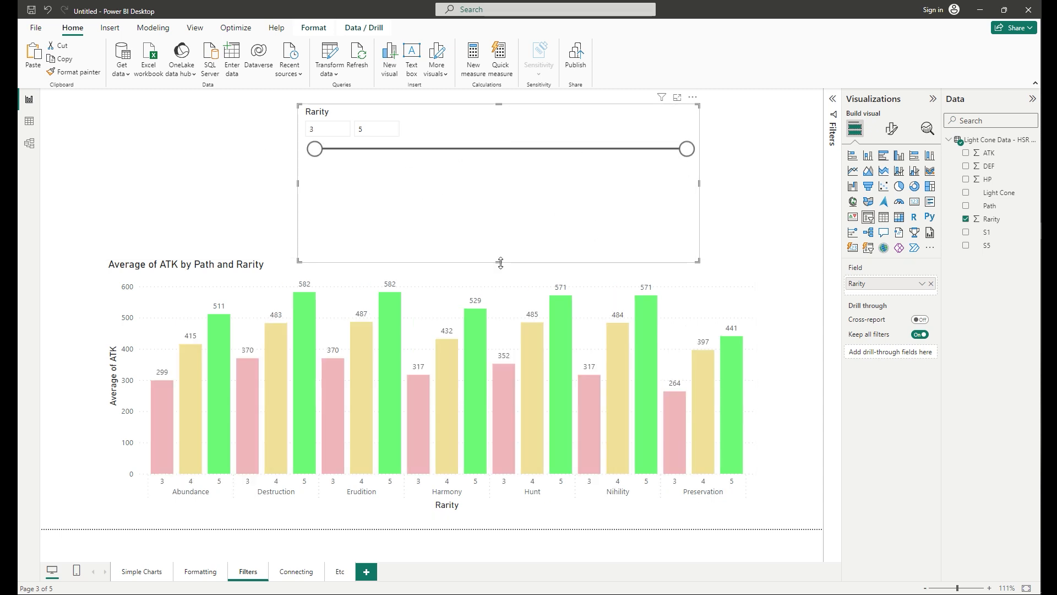
- Reduce the Rarity slicer's height and move it directly above the chart, toward the chart's right side
{"action": "left_click_drag", "start_coordinate": [498, 262], "coordinate": [529, 184]}
{"action": "left_click_drag", "start_coordinate": [533, 132], "coordinate": [579, 212]}
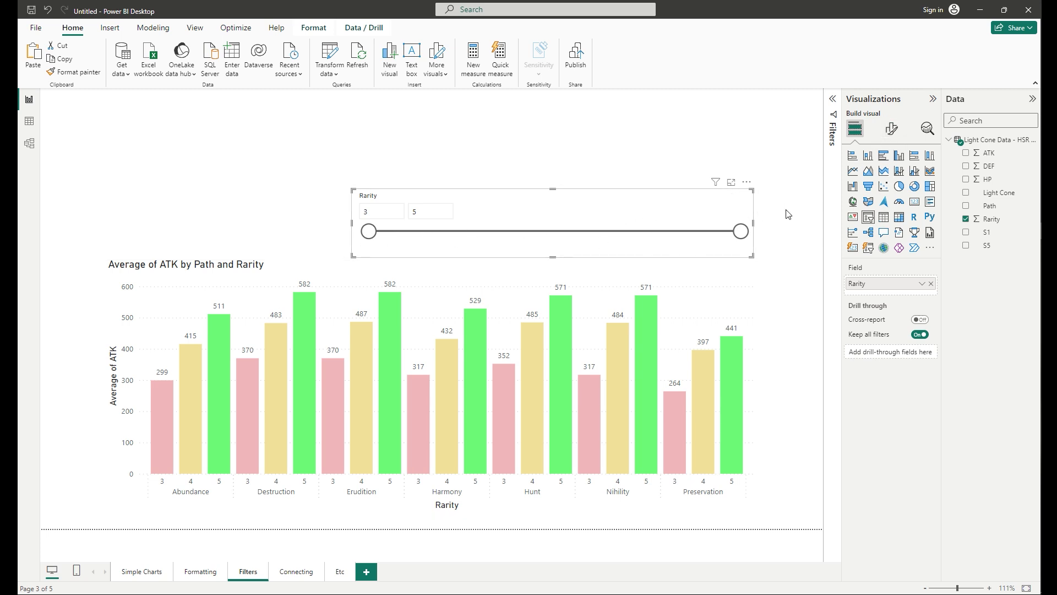
- Try the Dropdown style on the Rarity slicer and look at its list of selectable values
{"action": "left_click", "coordinate": [892, 130]}
{"action": "left_click", "coordinate": [874, 206]}
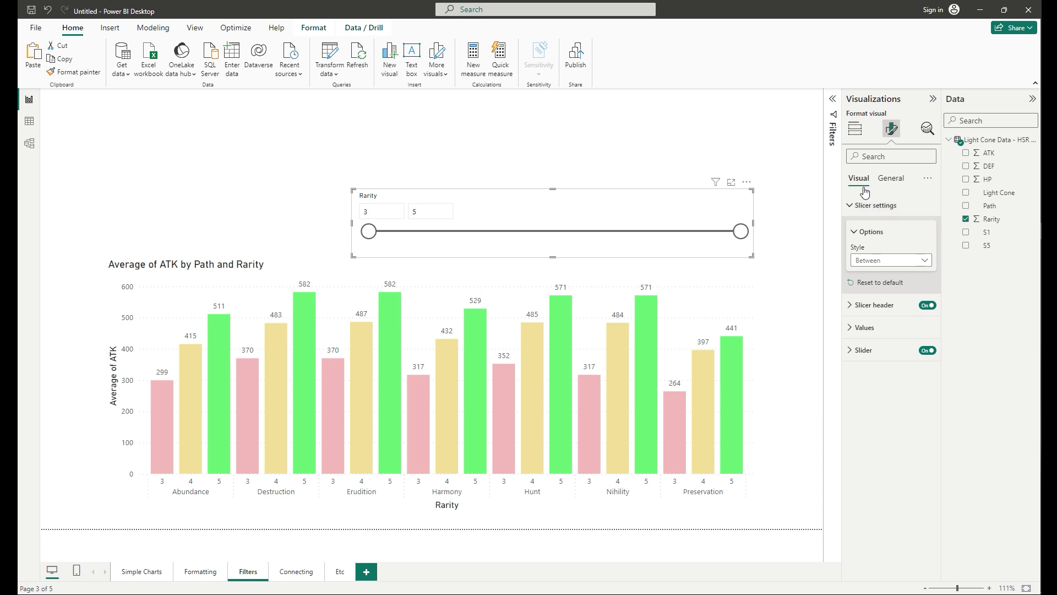
{"action": "left_click", "coordinate": [900, 261]}
{"action": "left_click", "coordinate": [884, 289]}
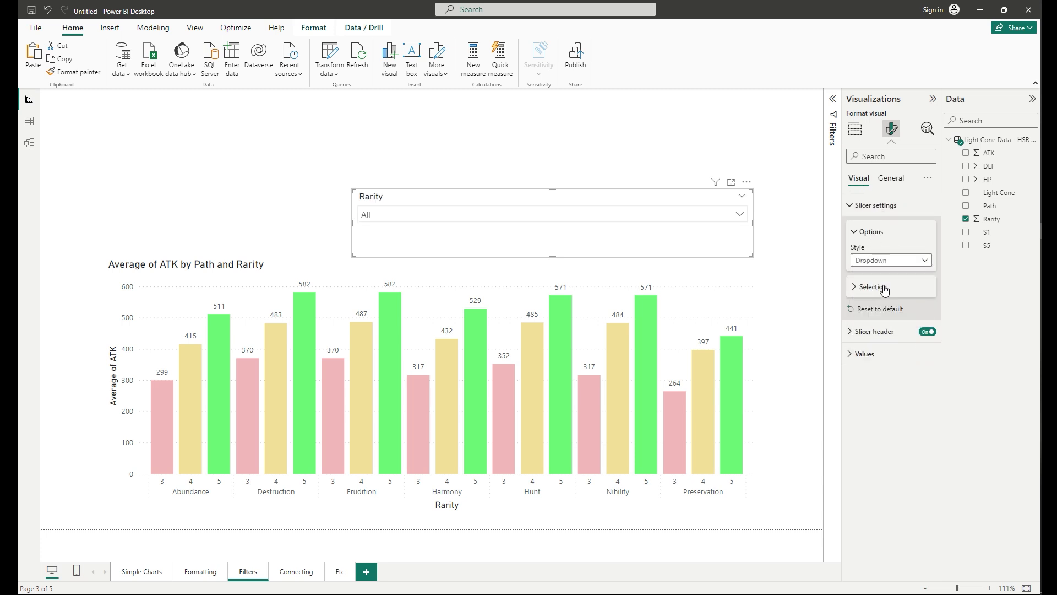
{"action": "left_click", "coordinate": [734, 214]}
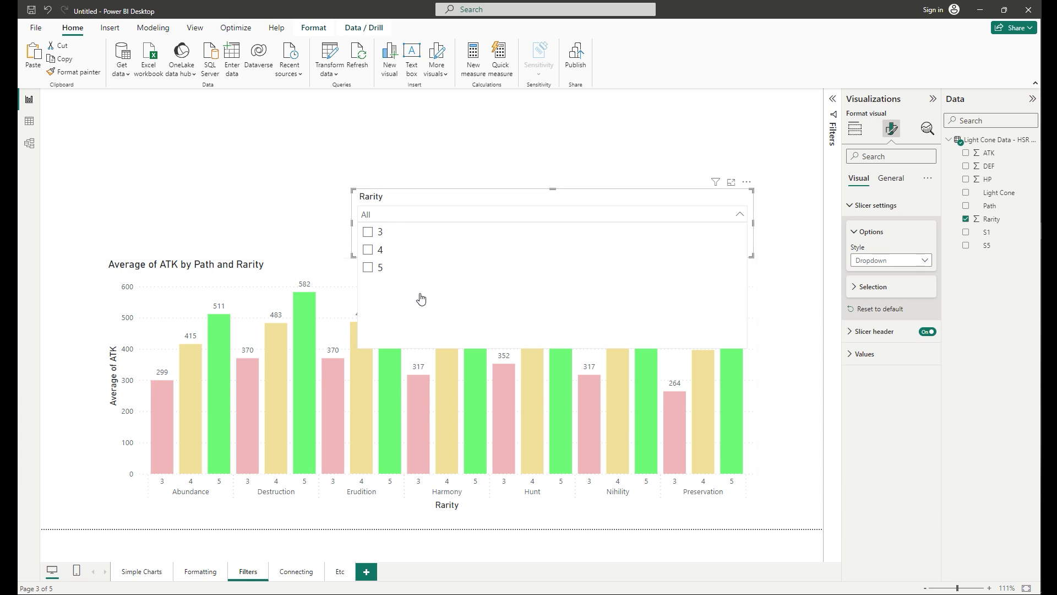
{"action": "left_click", "coordinate": [619, 149]}
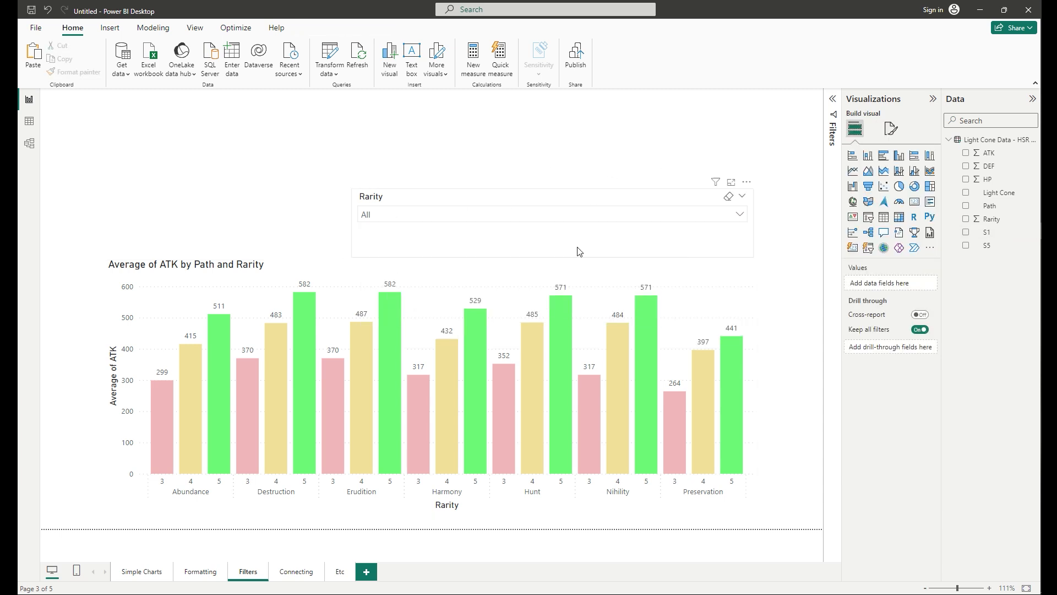
- Set the Rarity slicer's style to Tile and move the slicer slightly higher above the chart
{"action": "left_click", "coordinate": [588, 207]}
{"action": "left_click", "coordinate": [891, 129]}
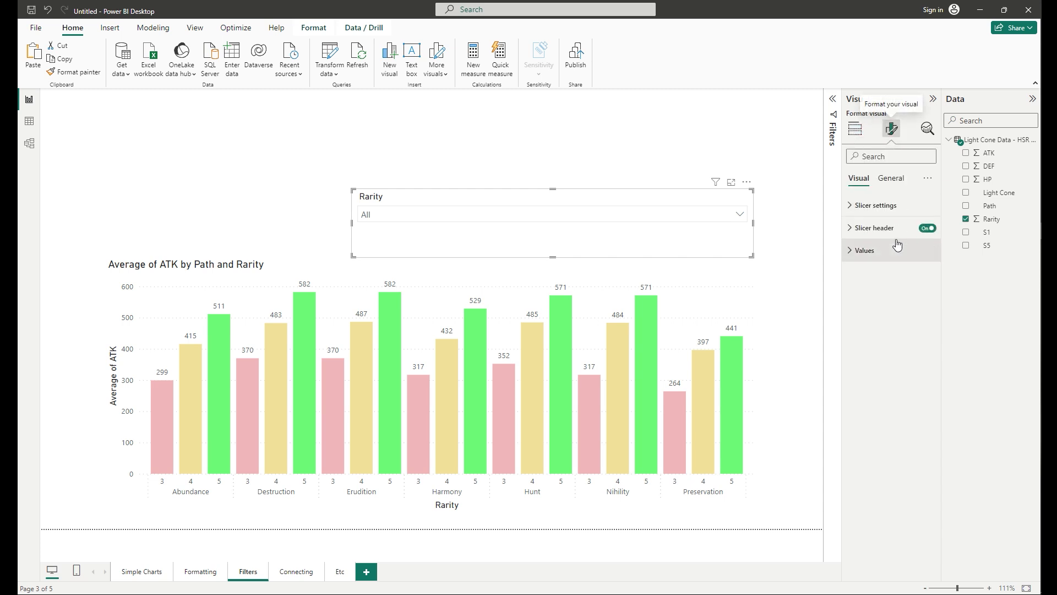
{"action": "left_click", "coordinate": [876, 205]}
{"action": "left_click", "coordinate": [881, 259]}
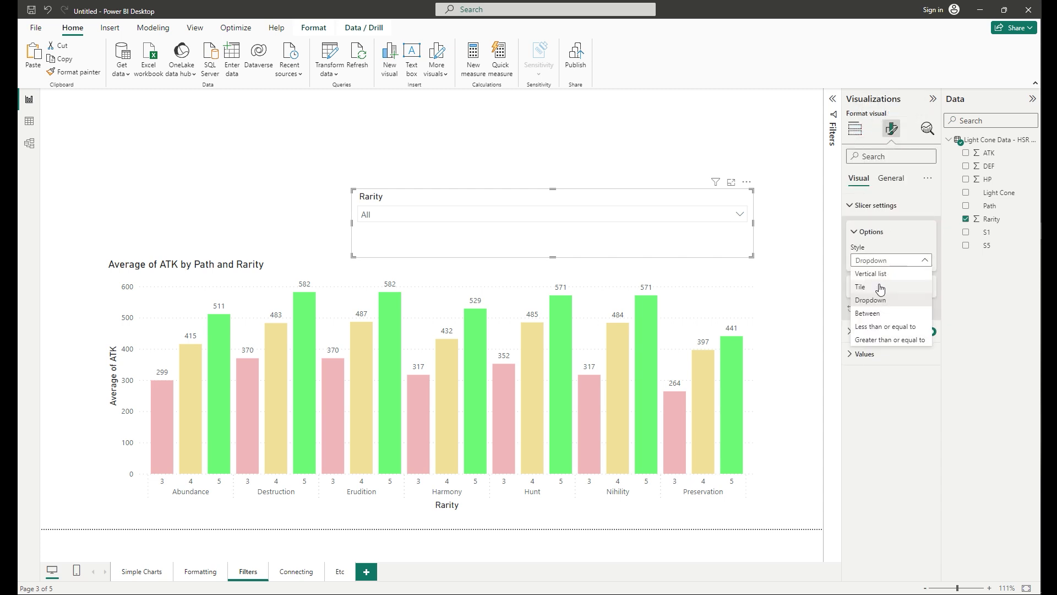
{"action": "left_click", "coordinate": [880, 287]}
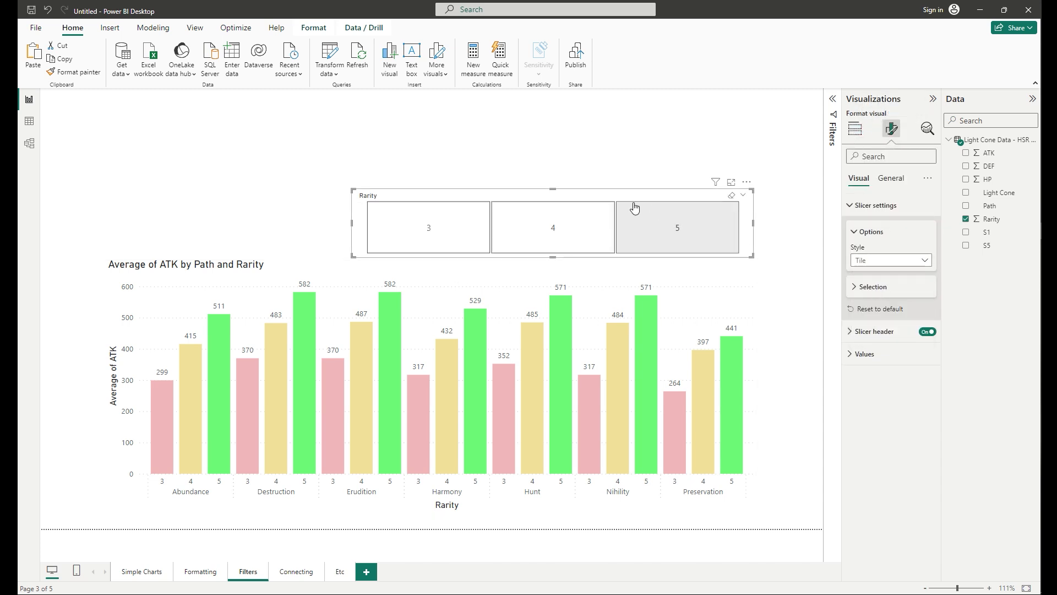
{"action": "mouse_move", "coordinate": [615, 198]}
{"action": "left_mouse_down"}
{"action": "mouse_move", "coordinate": [503, 184]}
{"action": "mouse_move", "coordinate": [633, 177]}
{"action": "left_mouse_up"}
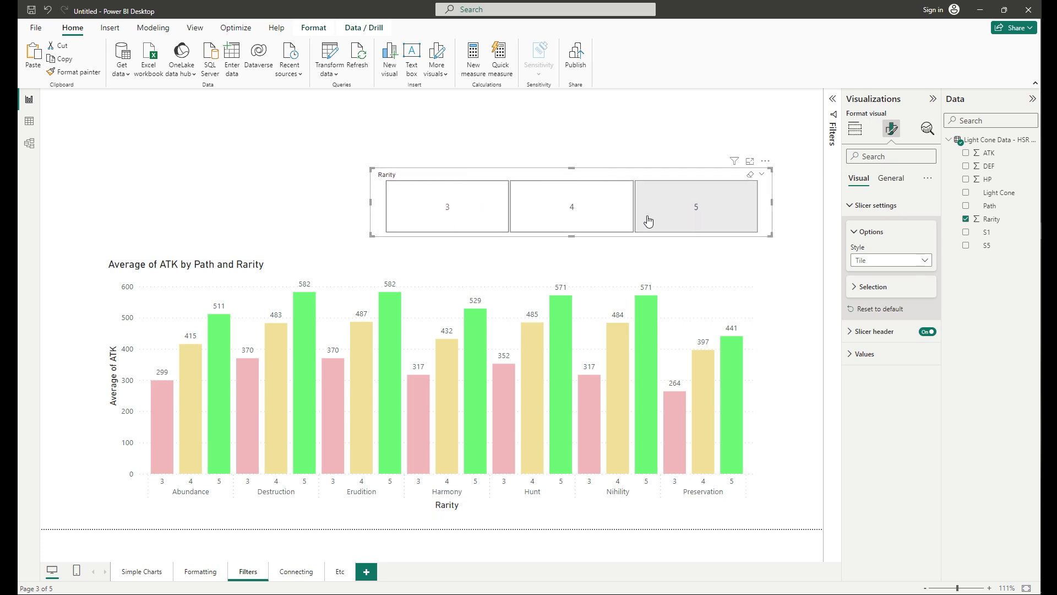
- Test the Rarity tiles by filtering to 3, 5 and 4 singly and to pairs of values, and clear the selection
{"action": "left_click", "coordinate": [484, 220]}
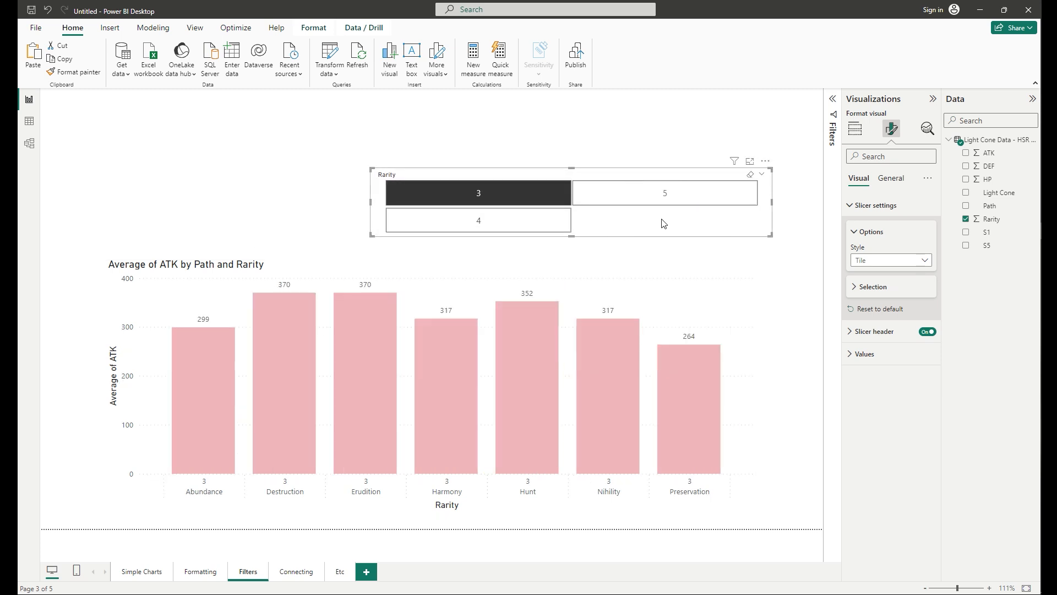
{"action": "left_click", "coordinate": [656, 197]}
{"action": "left_click", "coordinate": [520, 210]}
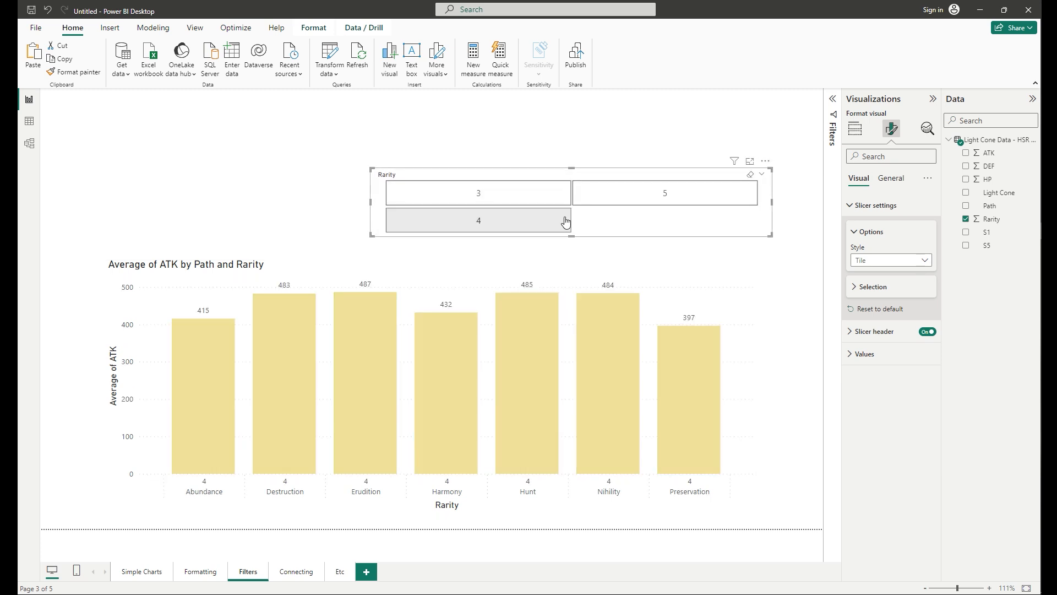
{"action": "left_click", "coordinate": [683, 194], "text": "ctrl"}
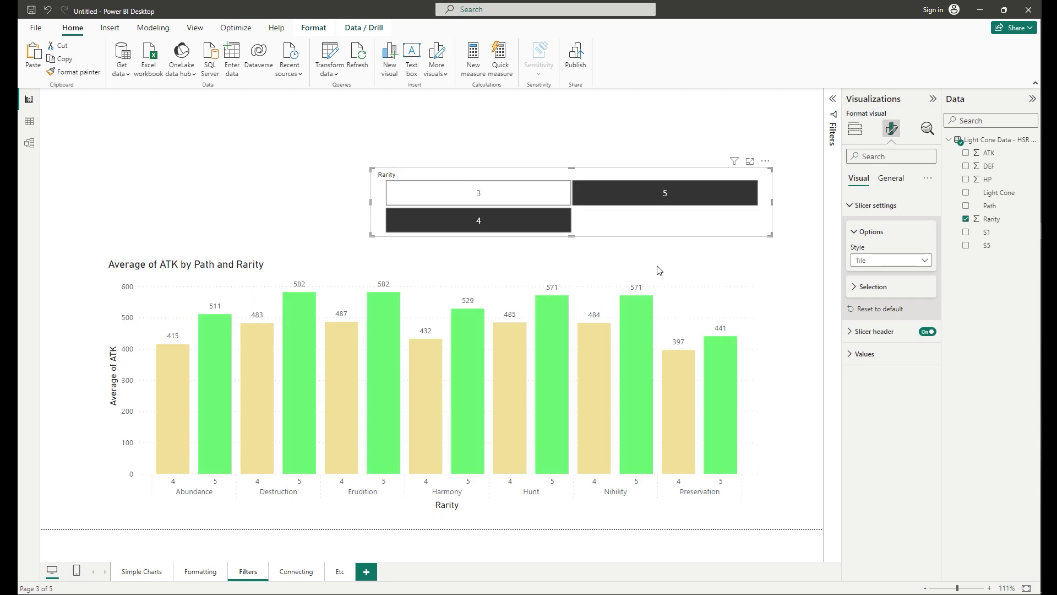
{"action": "left_click", "coordinate": [477, 201], "text": "ctrl"}
{"action": "left_click", "coordinate": [512, 227], "text": "ctrl"}
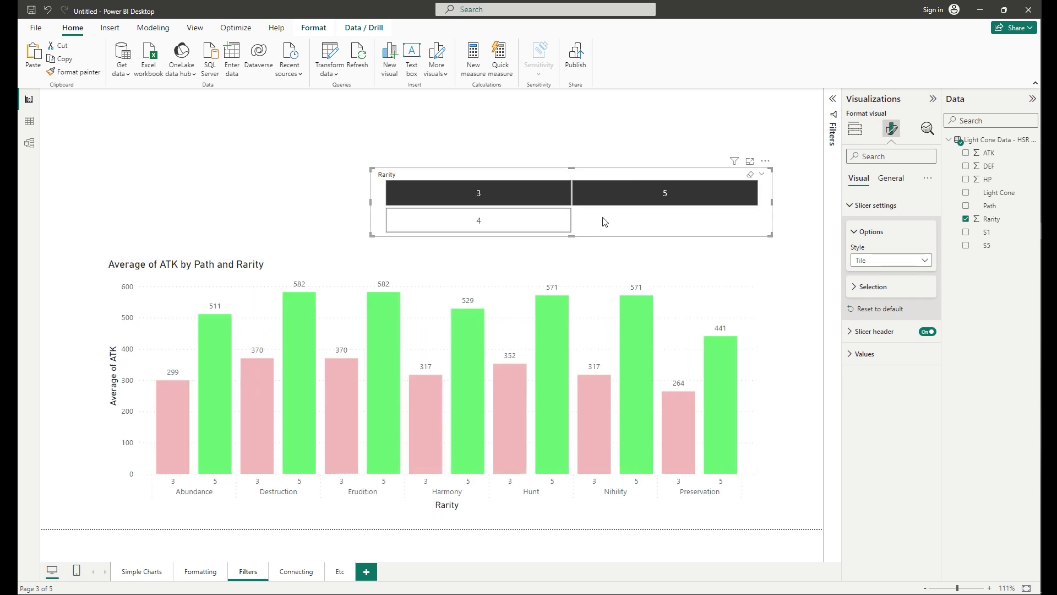
{"action": "left_click", "coordinate": [556, 202], "text": "ctrl"}
{"action": "left_click", "coordinate": [621, 204], "text": "ctrl"}
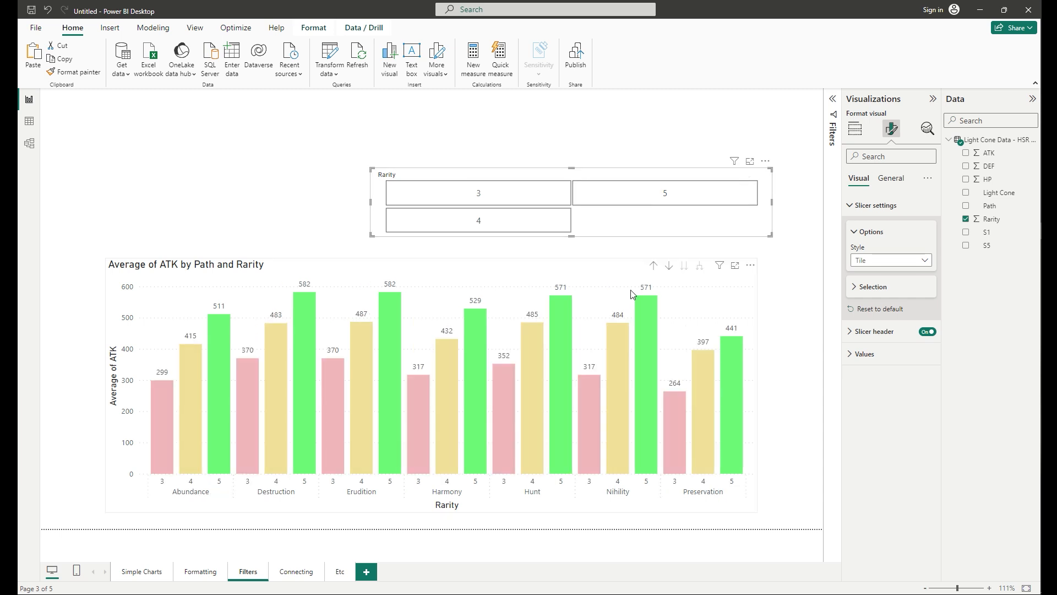
- Reposition the Rarity slicer so it sits just above the chart without overlapping it, and select the chart
{"action": "left_click_drag", "start_coordinate": [644, 224], "coordinate": [636, 253]}
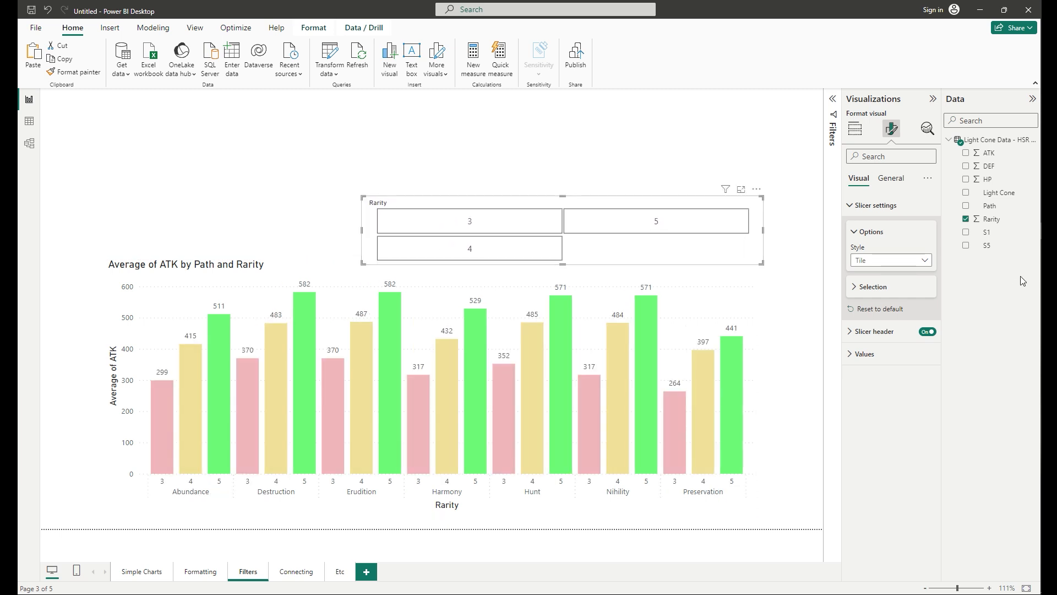
{"action": "left_click", "coordinate": [862, 206]}
{"action": "left_click", "coordinate": [890, 178]}
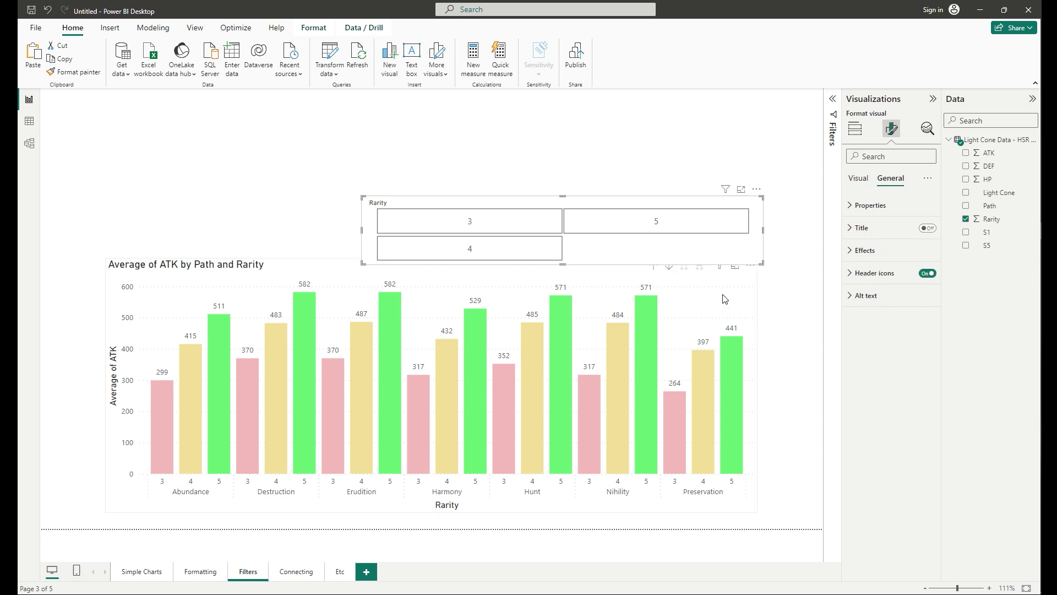
{"action": "left_click_drag", "start_coordinate": [643, 248], "coordinate": [631, 225]}
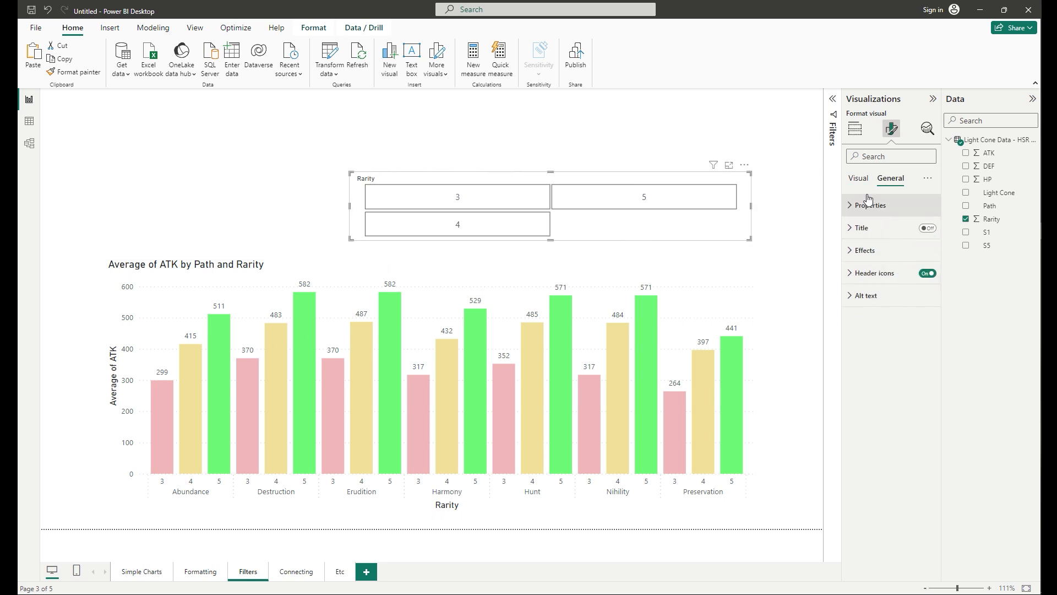
{"action": "left_click", "coordinate": [858, 179]}
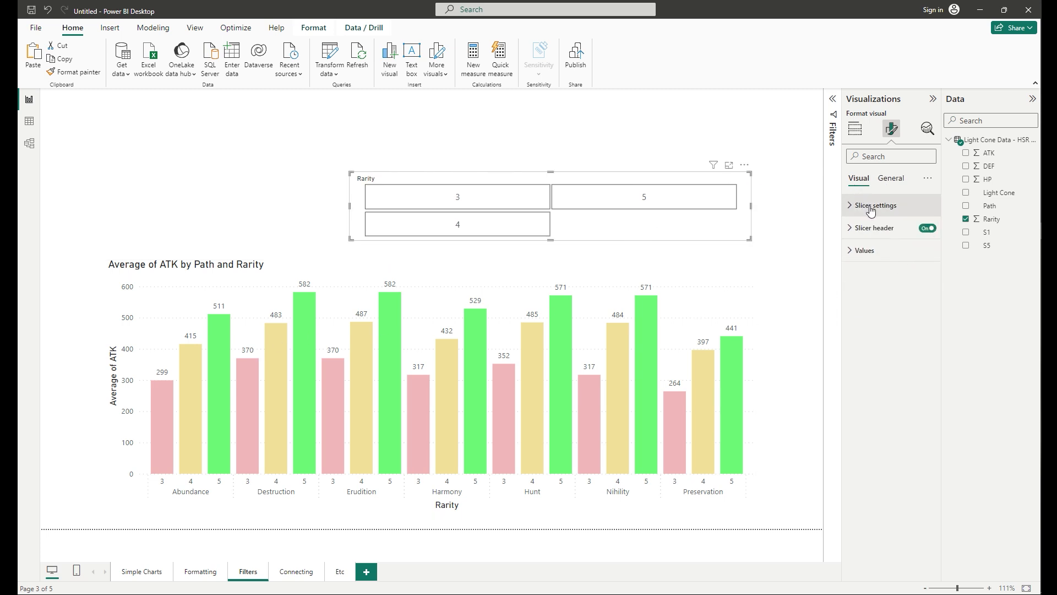
{"action": "left_click", "coordinate": [742, 277]}
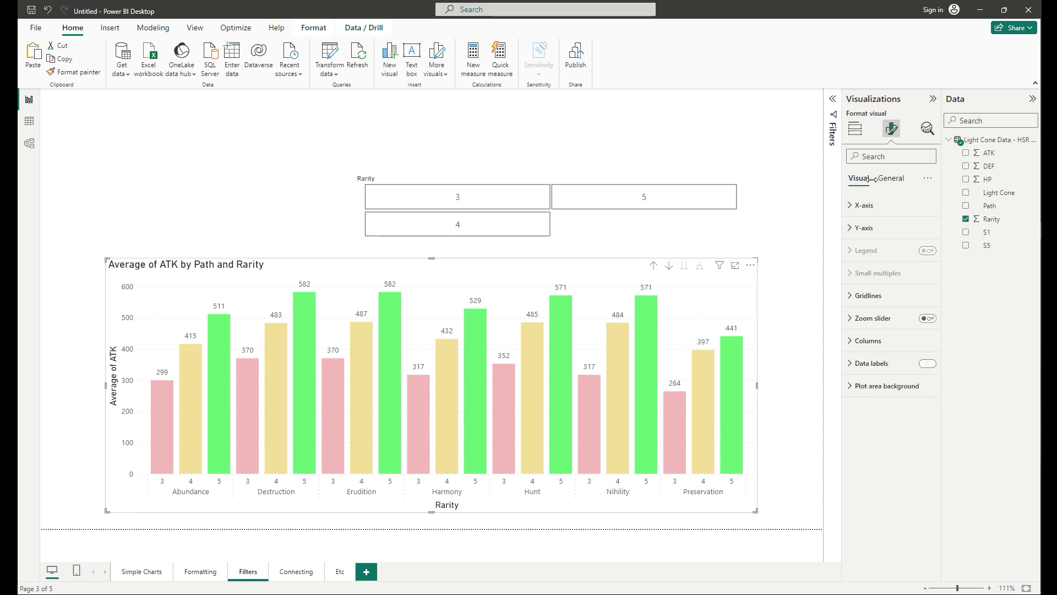
- Replace ATK on the chart's Y-axis with DEF, summarized as an average
{"action": "left_click", "coordinate": [855, 130]}
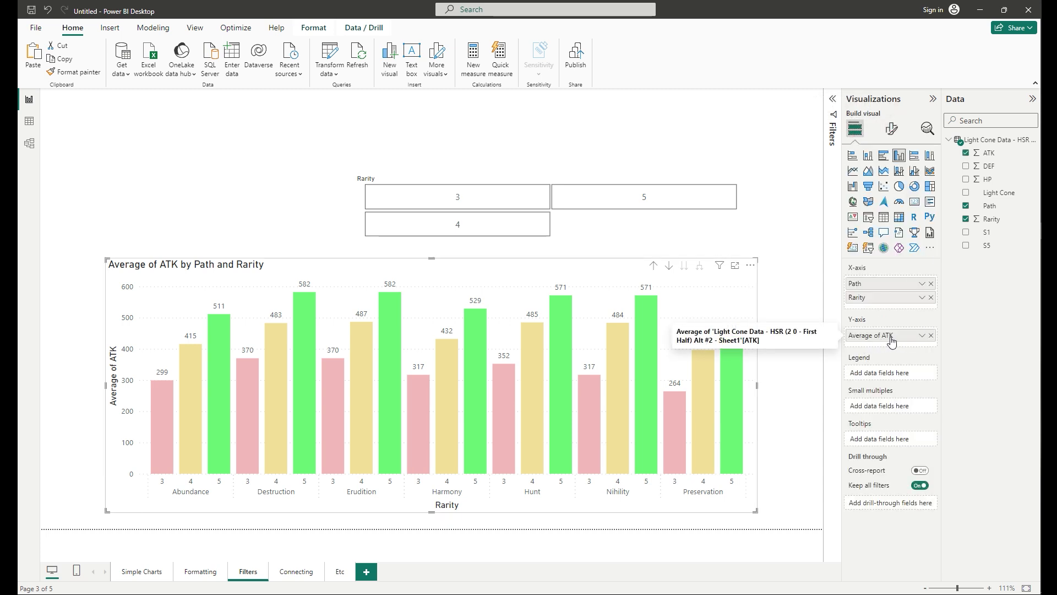
{"action": "left_click", "coordinate": [931, 336]}
{"action": "left_click_drag", "start_coordinate": [988, 166], "coordinate": [914, 336]}
{"action": "left_click", "coordinate": [920, 336]}
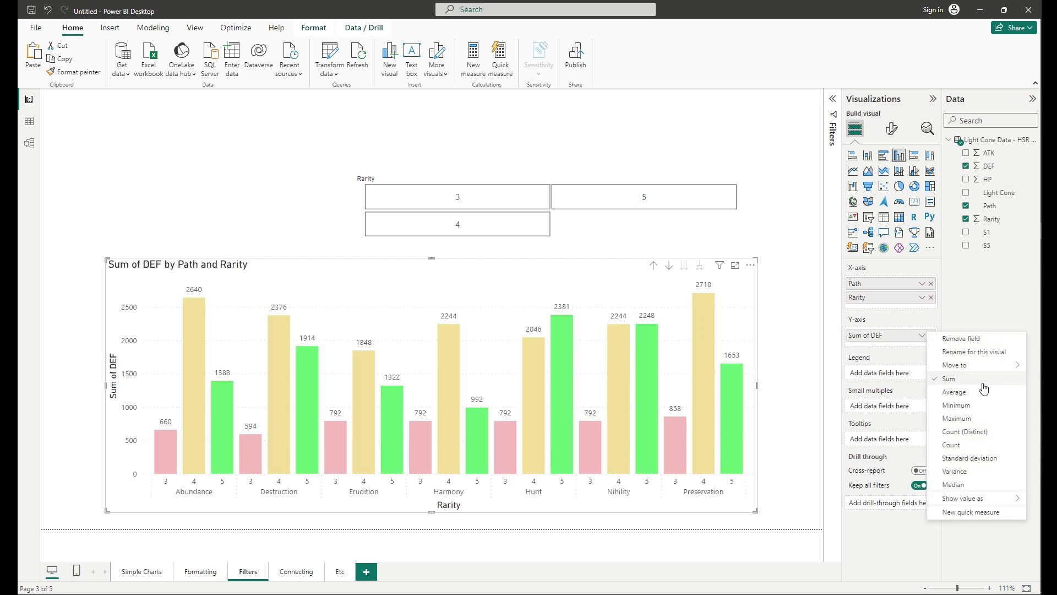
{"action": "left_click", "coordinate": [930, 392]}
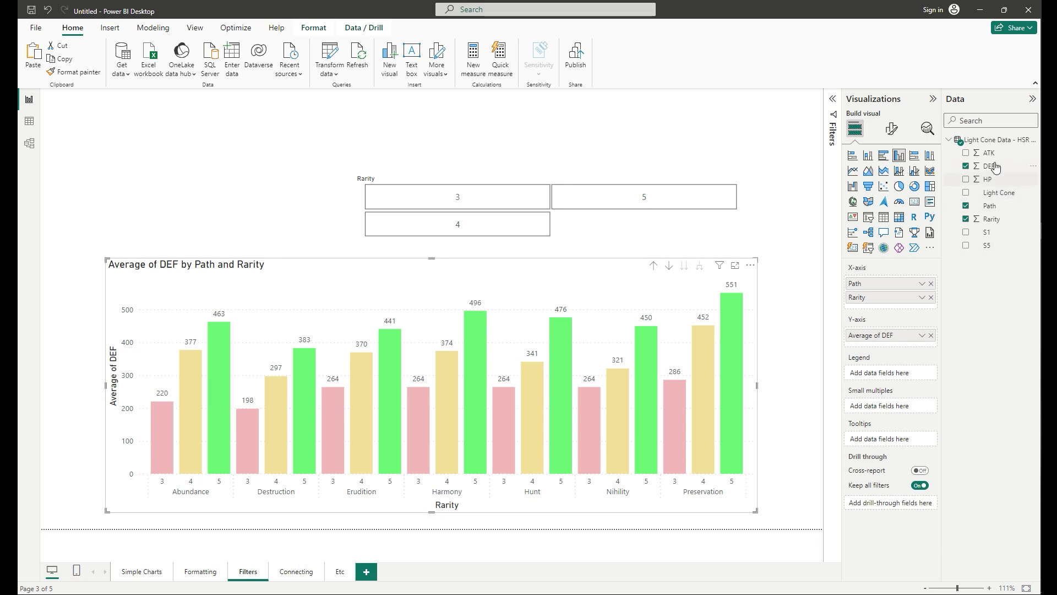
- Add ATK as a second Y-axis value beneath DEF and summarize it as an average
{"action": "left_click_drag", "start_coordinate": [989, 153], "coordinate": [881, 350]}
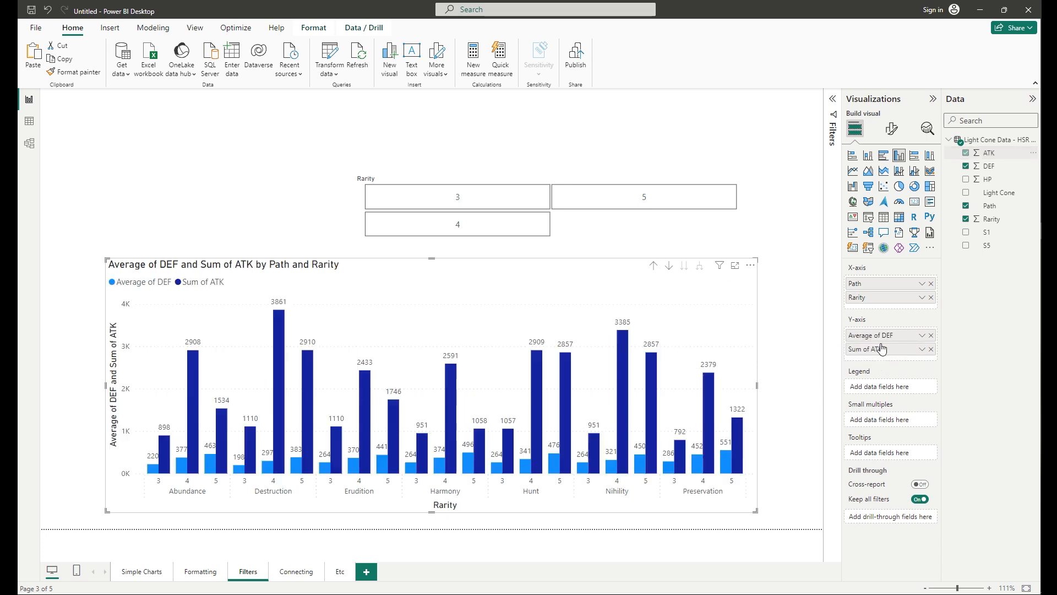
{"action": "left_click", "coordinate": [924, 352]}
{"action": "left_click", "coordinate": [975, 425]}
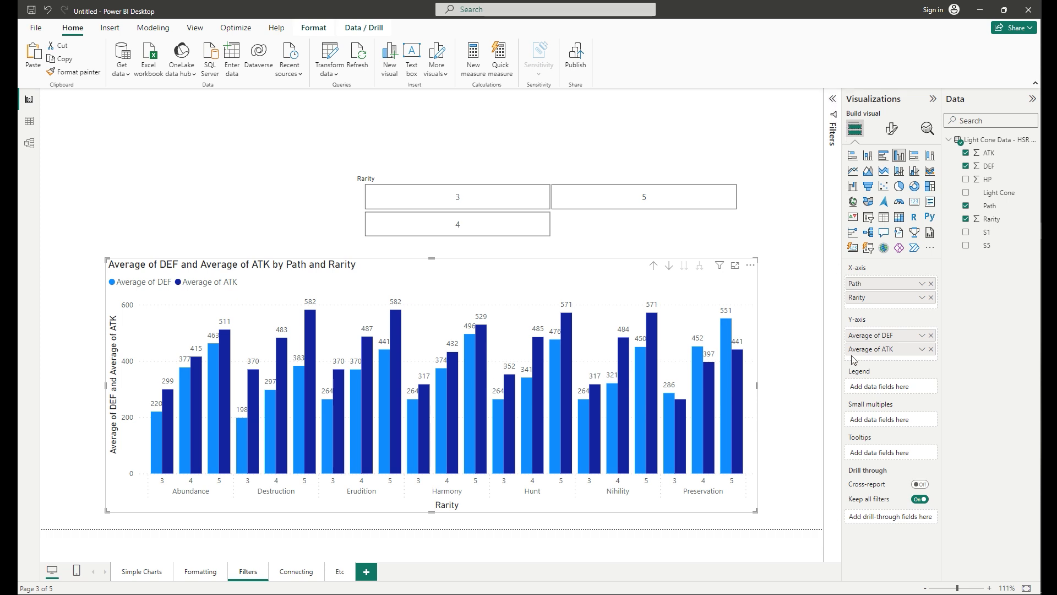
- Move the Rarity slicer higher above the chart, leaving a larger gap between them
{"action": "left_click", "coordinate": [832, 98]}
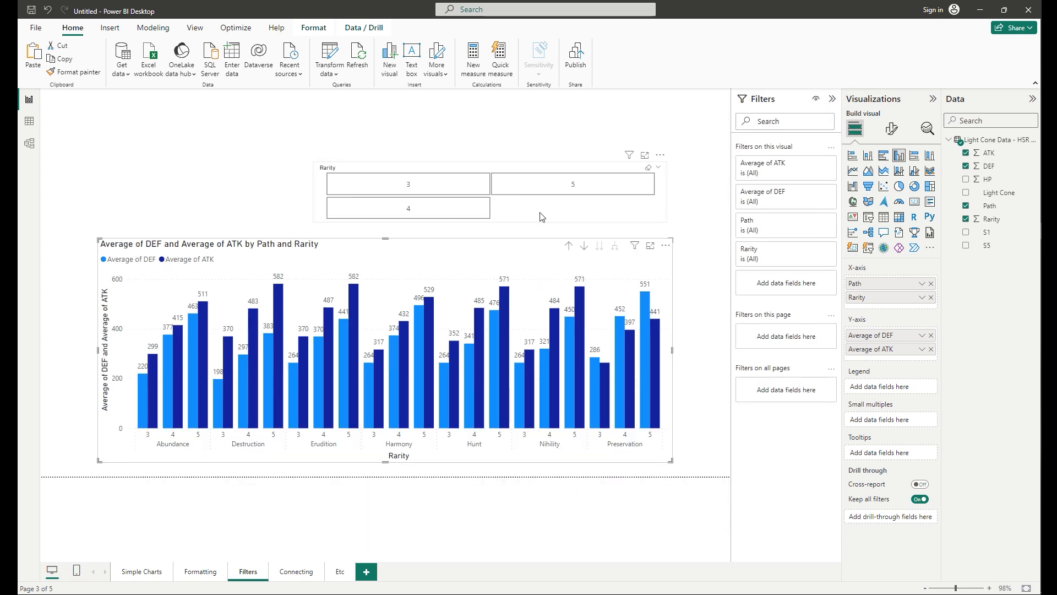
{"action": "left_click_drag", "start_coordinate": [544, 218], "coordinate": [523, 197]}
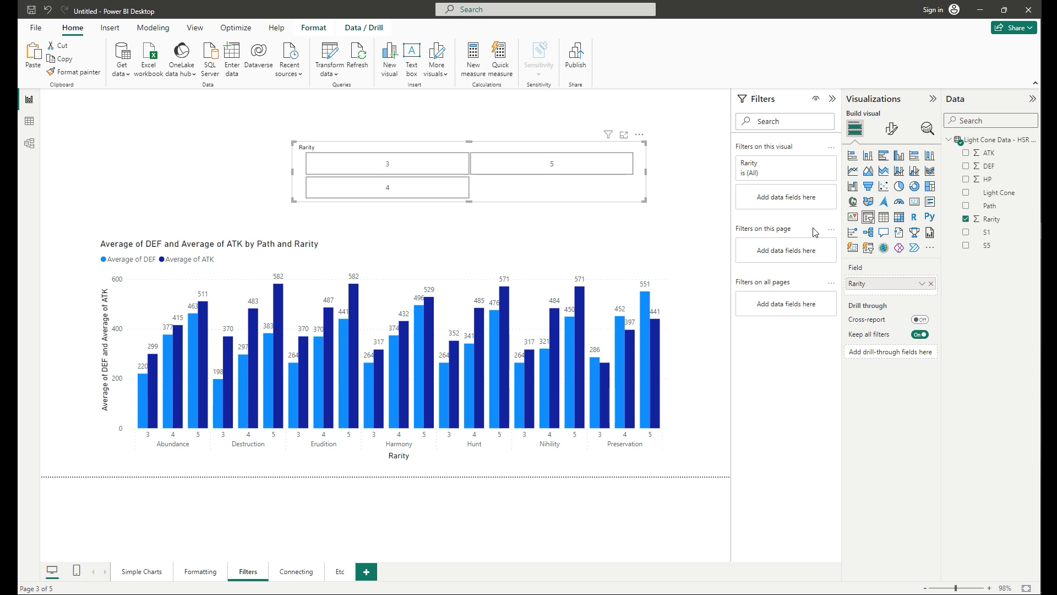
{"action": "left_click", "coordinate": [832, 99]}
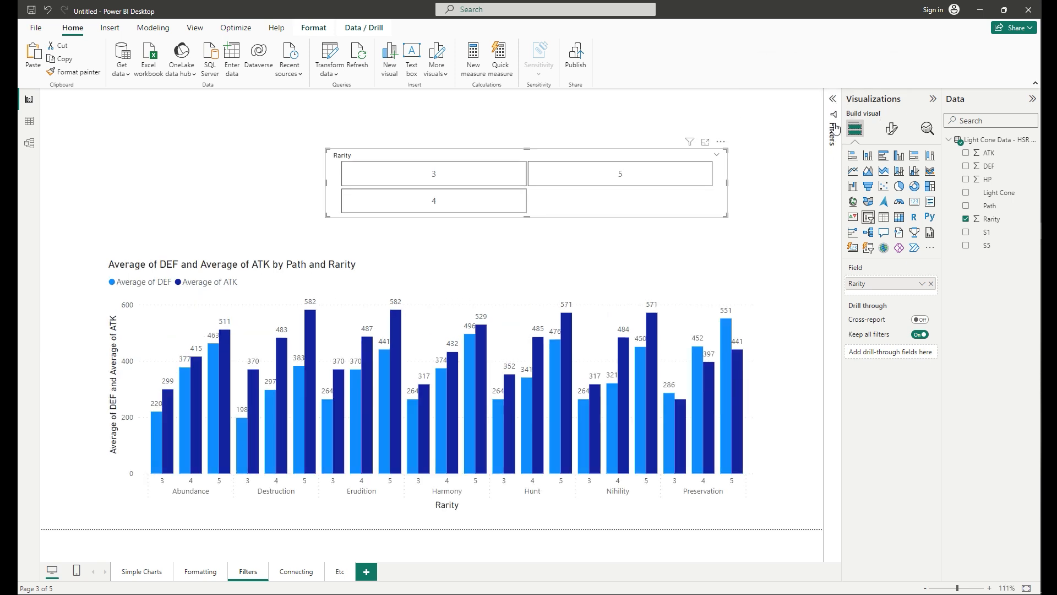
- Add a page-level filter on DEF using basic filtering and keep only the value 198
{"action": "left_click", "coordinate": [836, 129]}
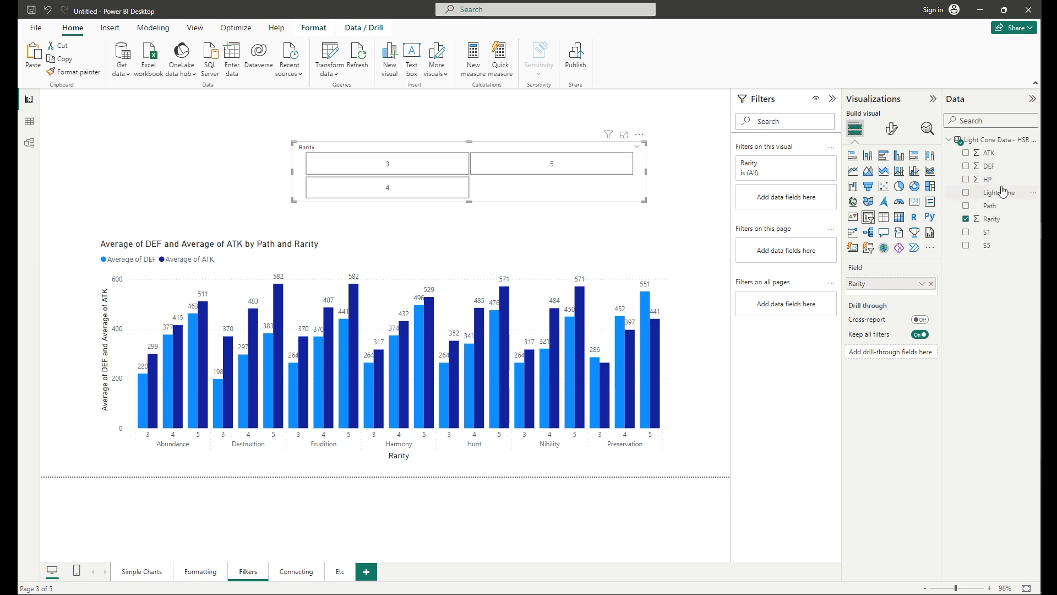
{"action": "left_click_drag", "start_coordinate": [990, 166], "coordinate": [743, 247]}
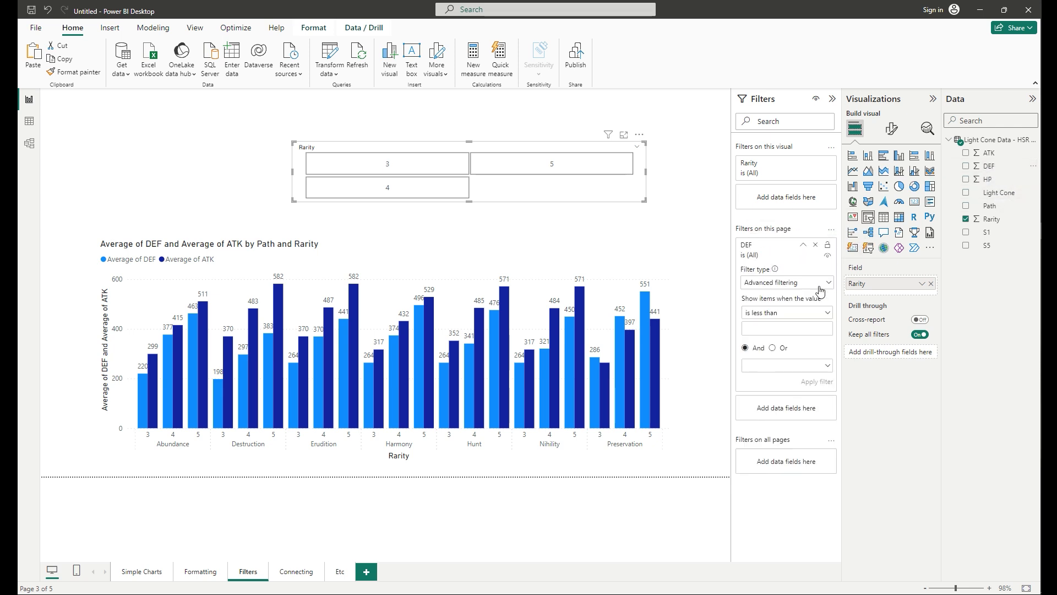
{"action": "left_click", "coordinate": [803, 290]}
{"action": "left_click", "coordinate": [792, 314]}
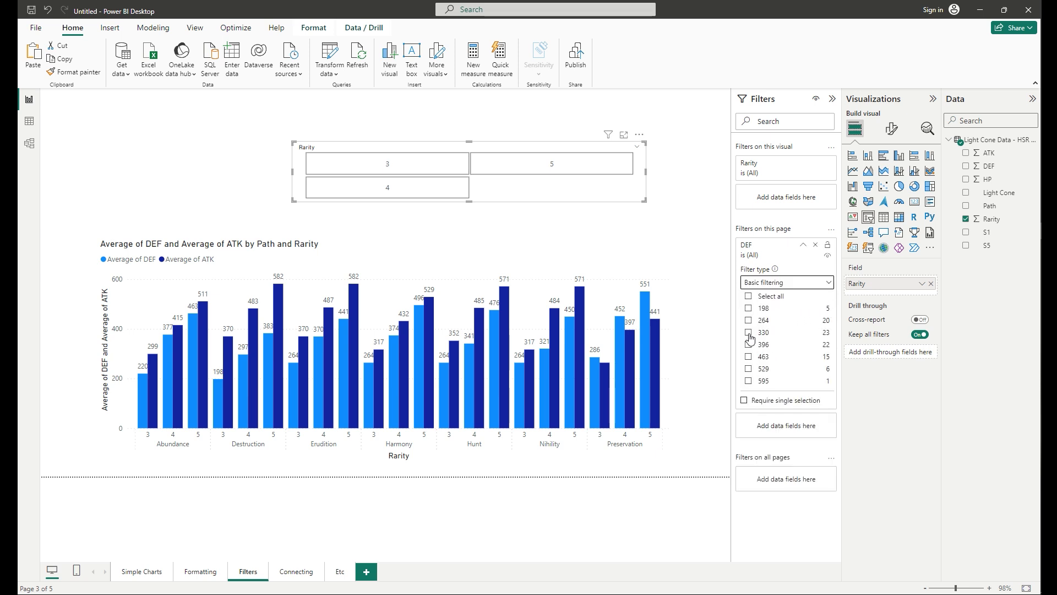
{"action": "left_click", "coordinate": [748, 309]}
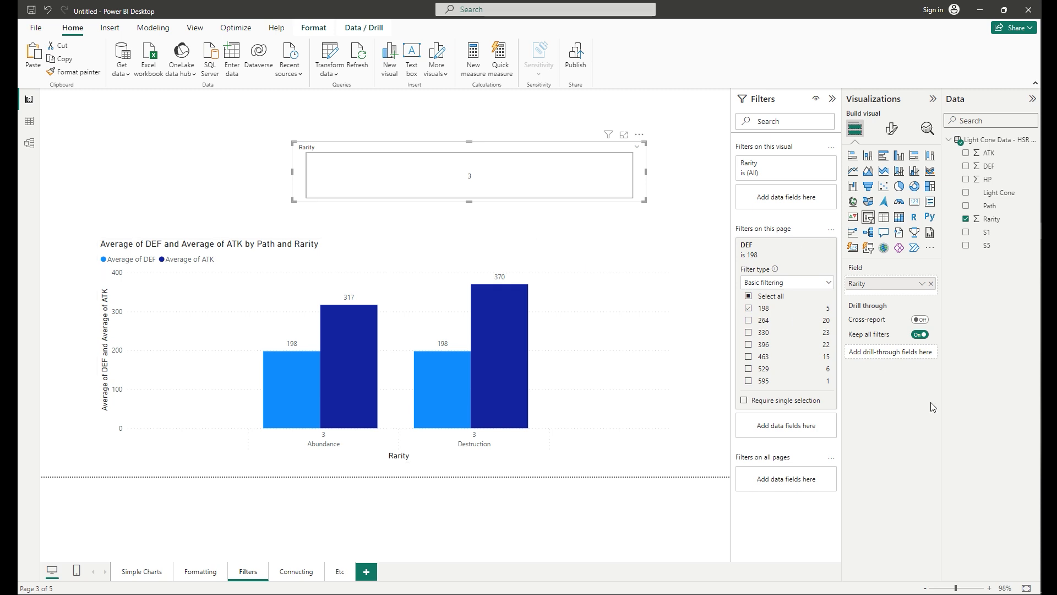
- Add Light Cone to the column chart's X-axis beneath Path and Rarity
{"action": "left_click", "coordinate": [889, 134]}
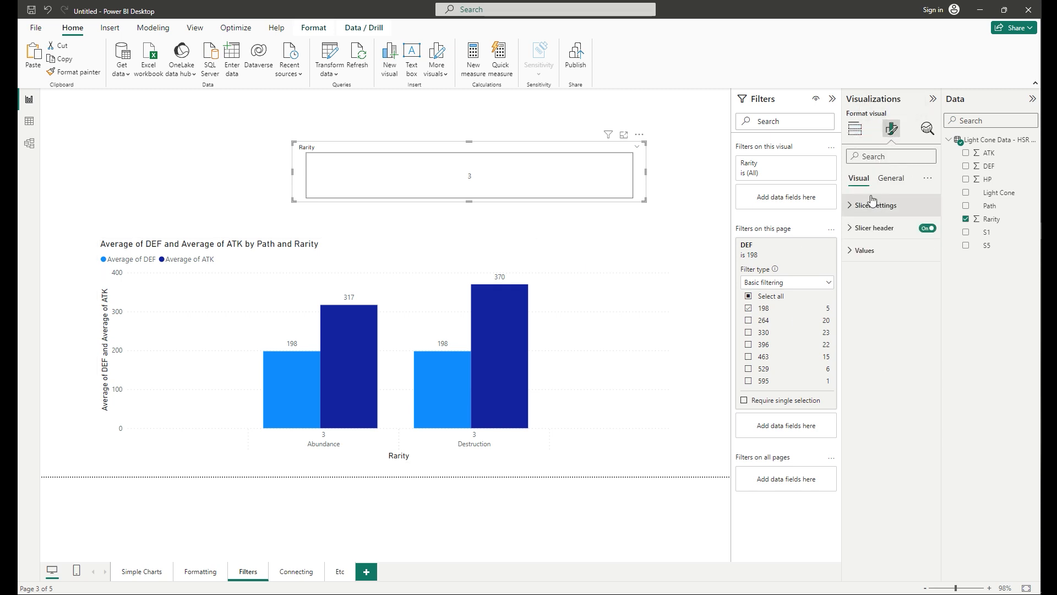
{"action": "left_click", "coordinate": [855, 132]}
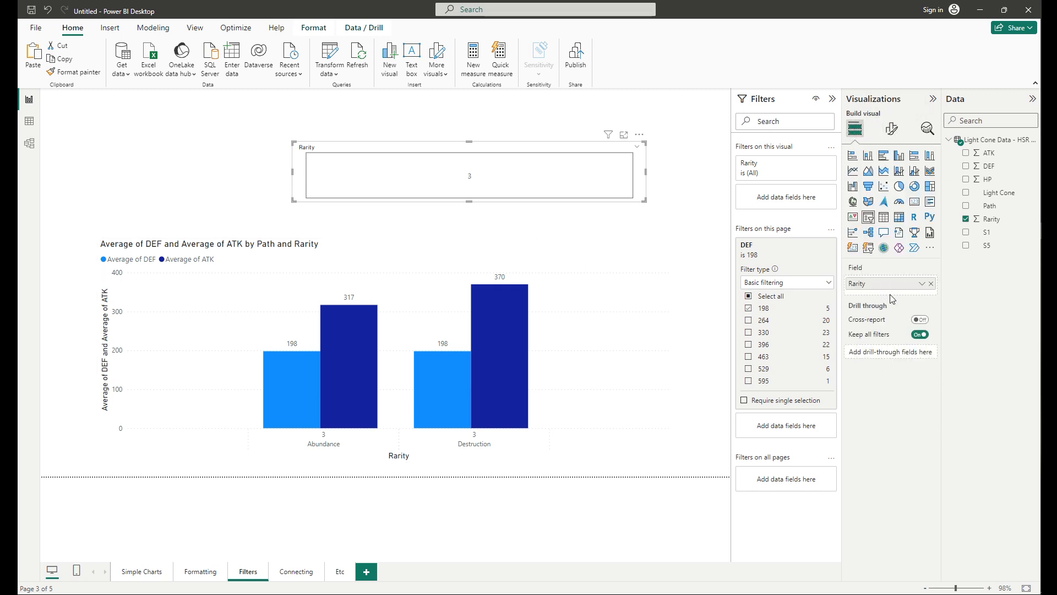
{"action": "left_click", "coordinate": [555, 361]}
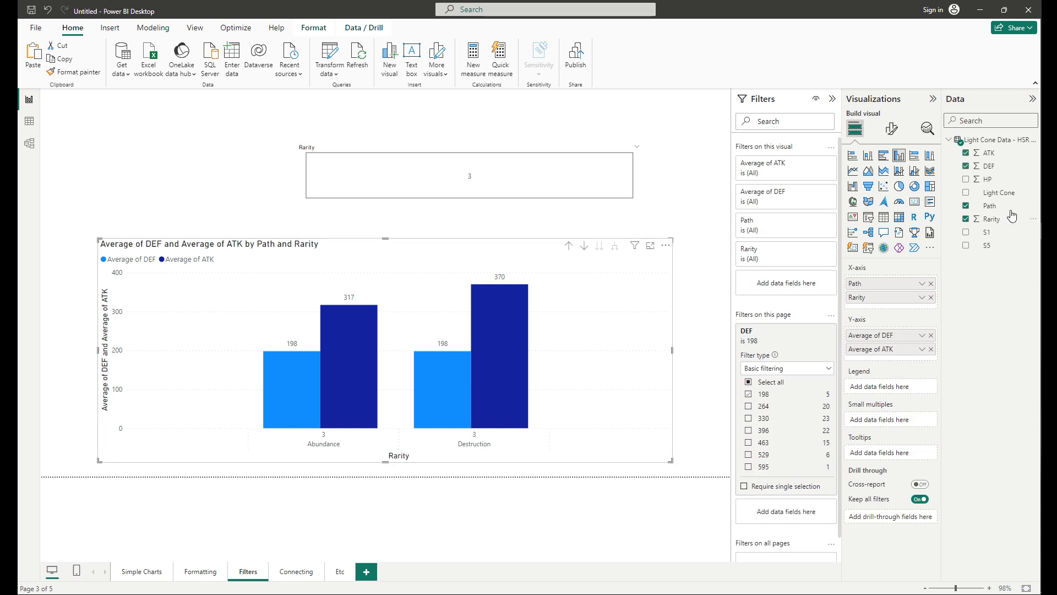
{"action": "left_click_drag", "start_coordinate": [1009, 195], "coordinate": [881, 311]}
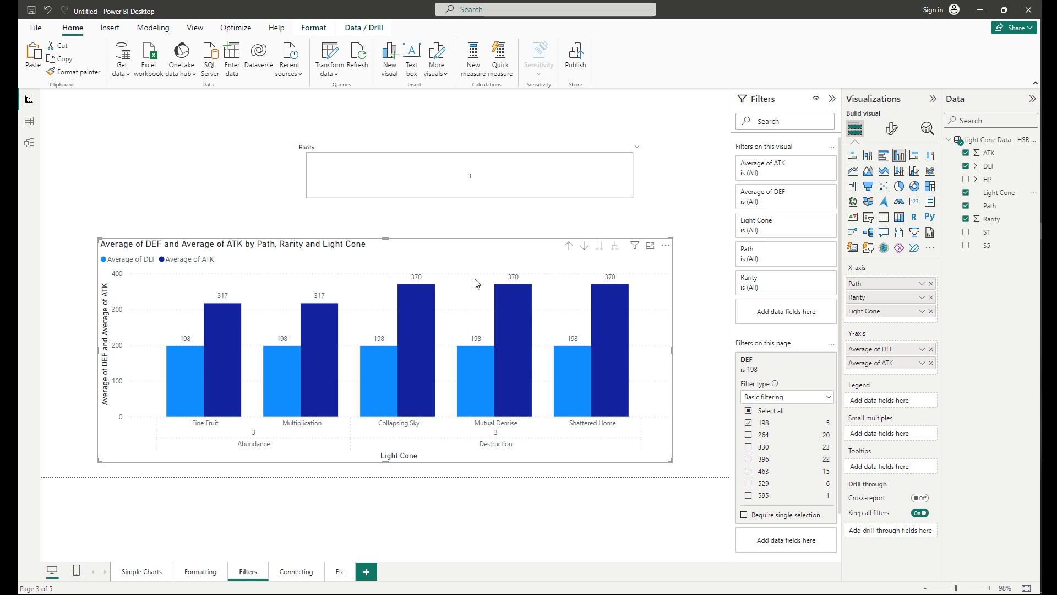
- Remove DEF from the chart's values and clear the page-level DEF filter
{"action": "left_click", "coordinate": [967, 168]}
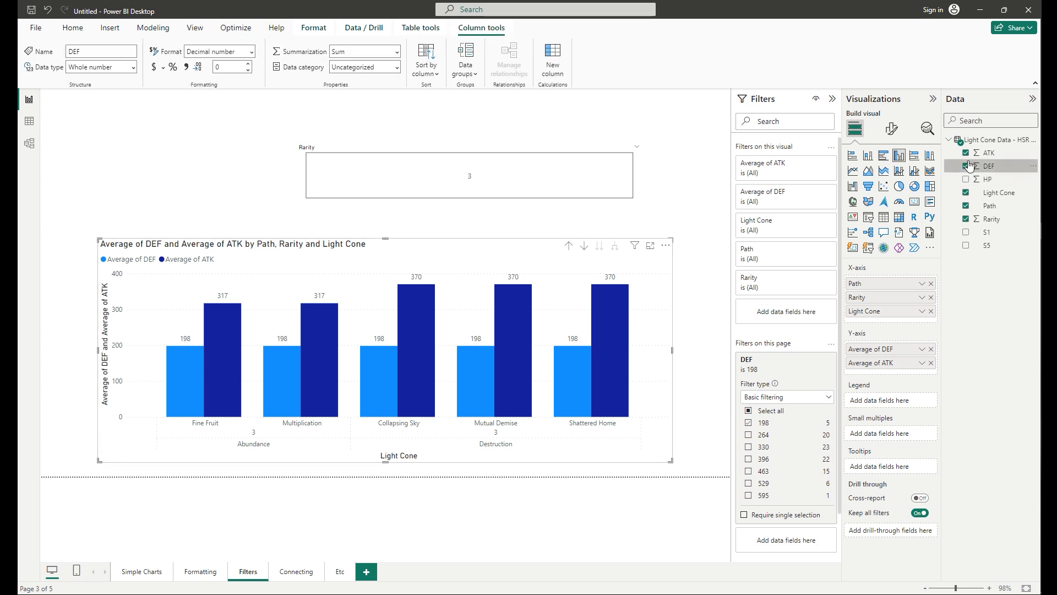
{"action": "left_click", "coordinate": [967, 167]}
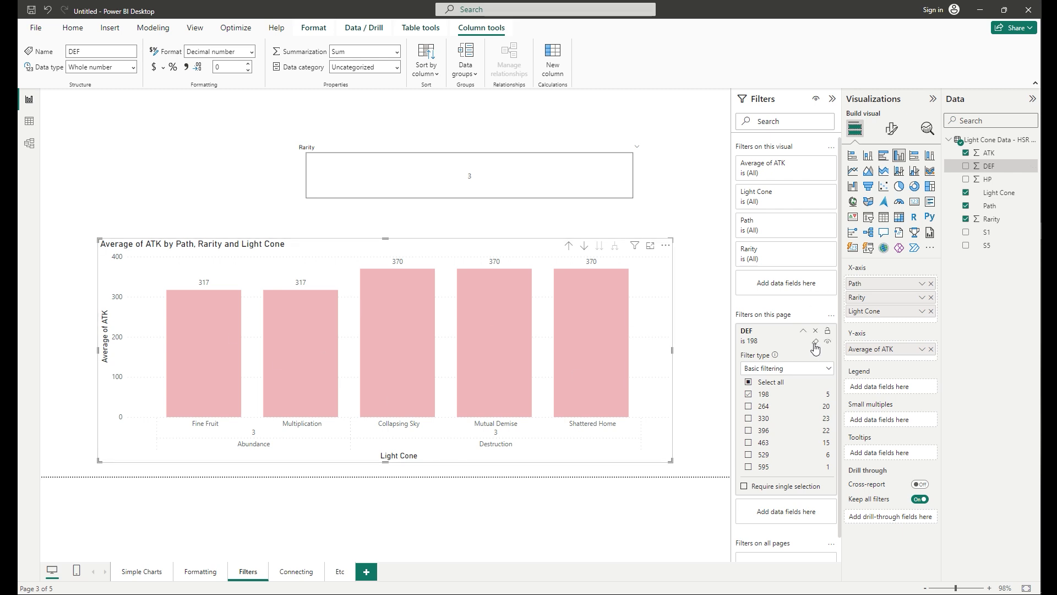
{"action": "left_click", "coordinate": [816, 342]}
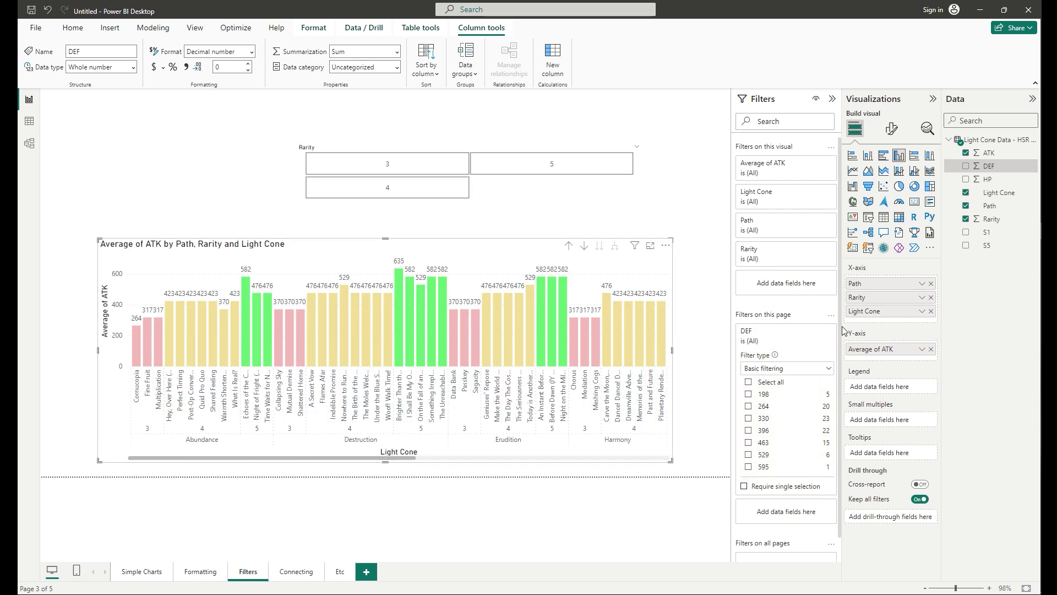
{"action": "left_click", "coordinate": [832, 100]}
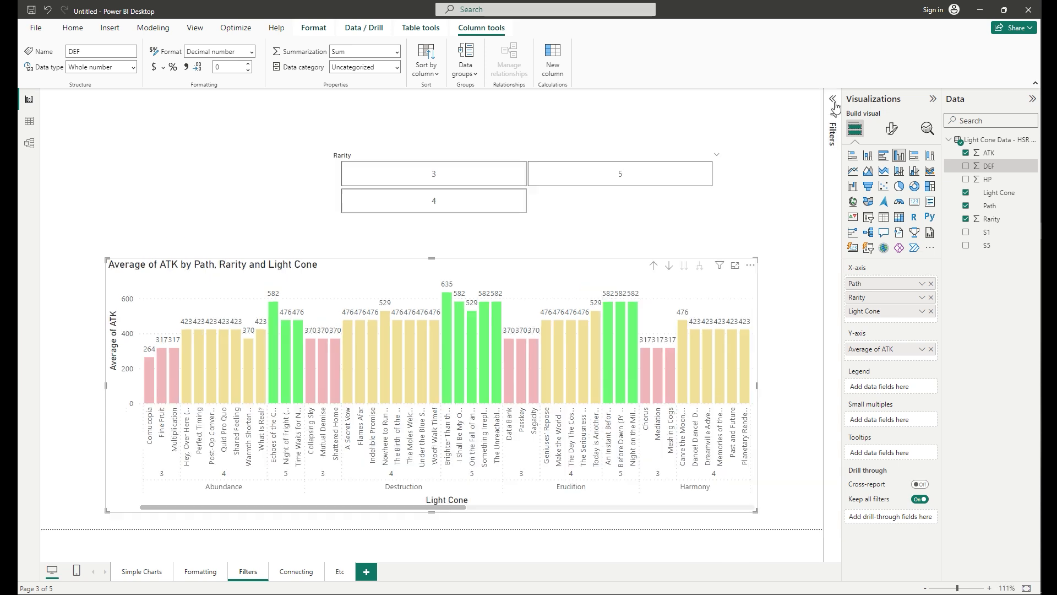
- Align the Rarity slicer with the chart's left edge, move the chart up beneath it and widen the chart slightly
{"action": "left_click", "coordinate": [786, 360]}
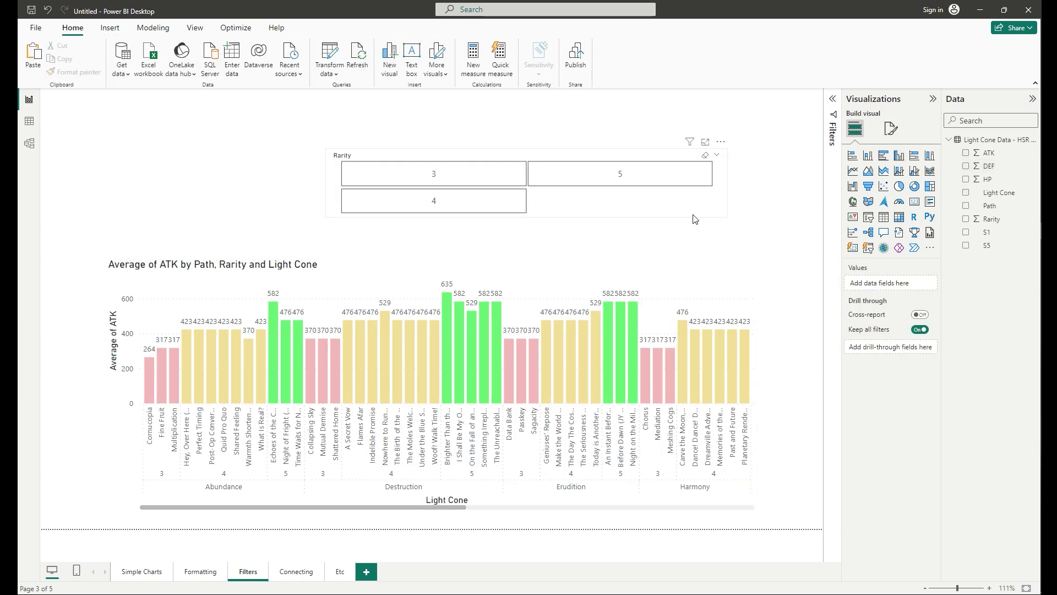
{"action": "left_click_drag", "start_coordinate": [643, 217], "coordinate": [476, 196]}
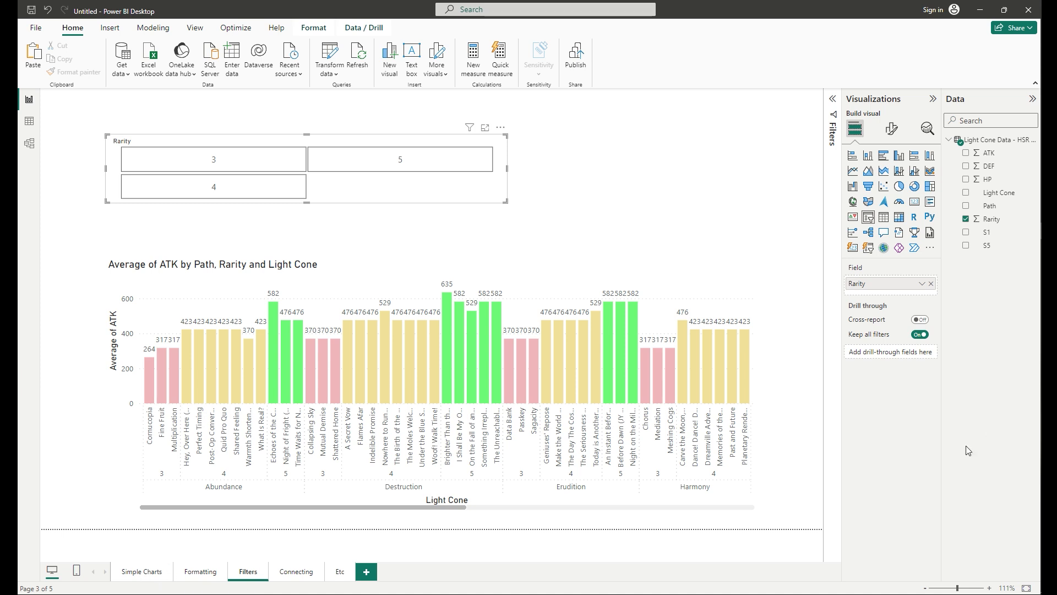
{"action": "left_click_drag", "start_coordinate": [604, 274], "coordinate": [590, 249]}
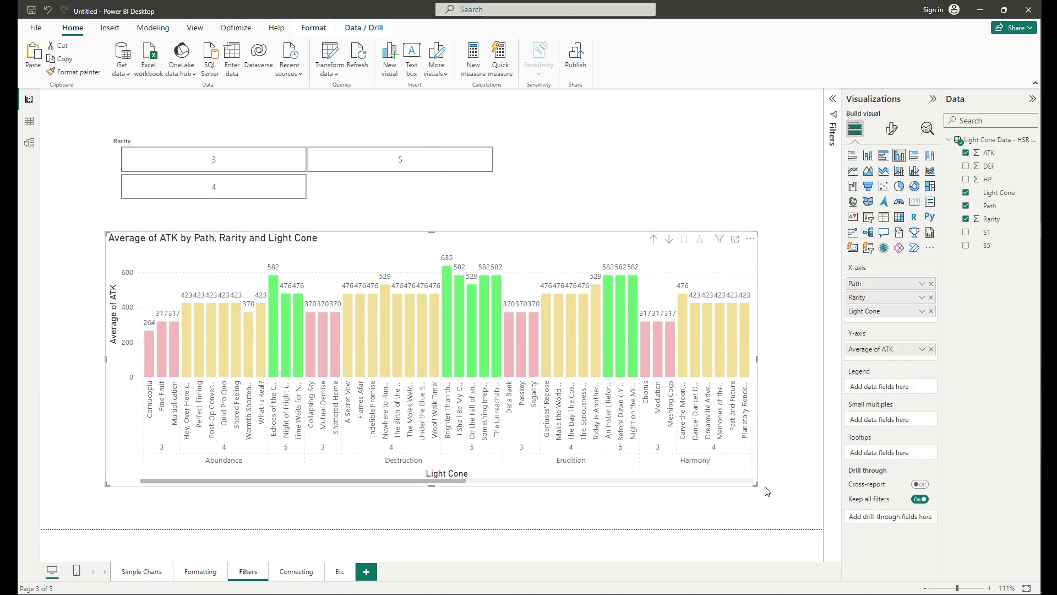
{"action": "left_click_drag", "start_coordinate": [756, 484], "coordinate": [784, 487]}
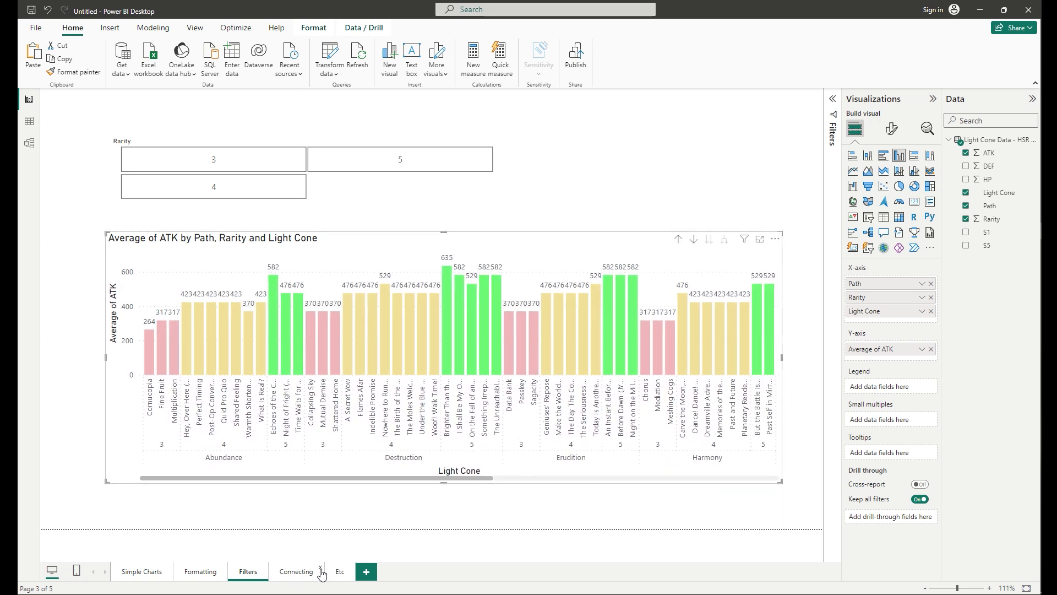
- On the Connecting page, narrow the ATK chart to about half the page width and remove Light Cone from its X-axis
{"action": "left_click", "coordinate": [293, 573]}
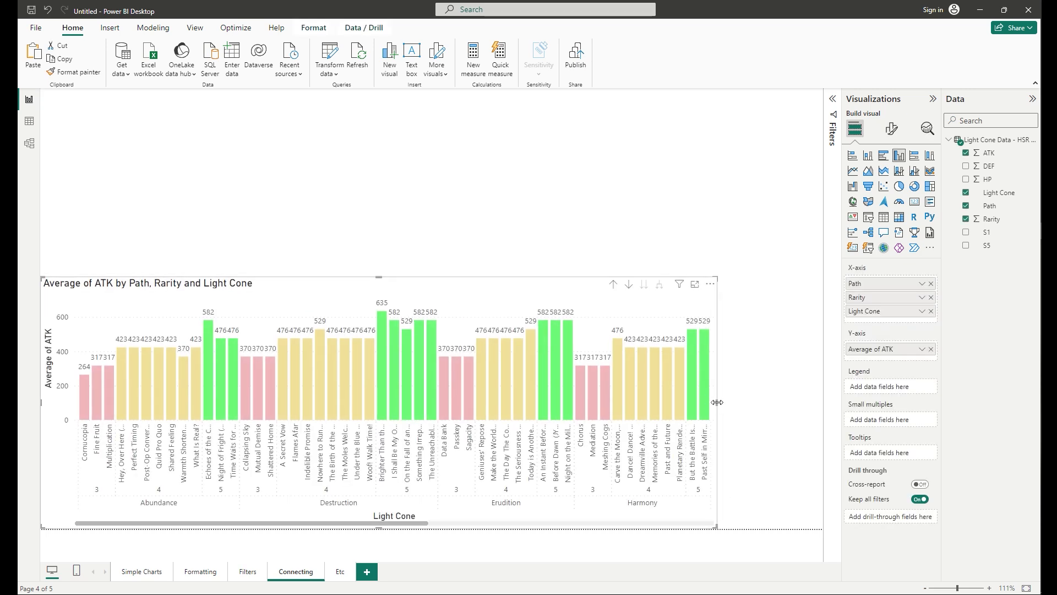
{"action": "left_click_drag", "start_coordinate": [717, 402], "coordinate": [409, 402]}
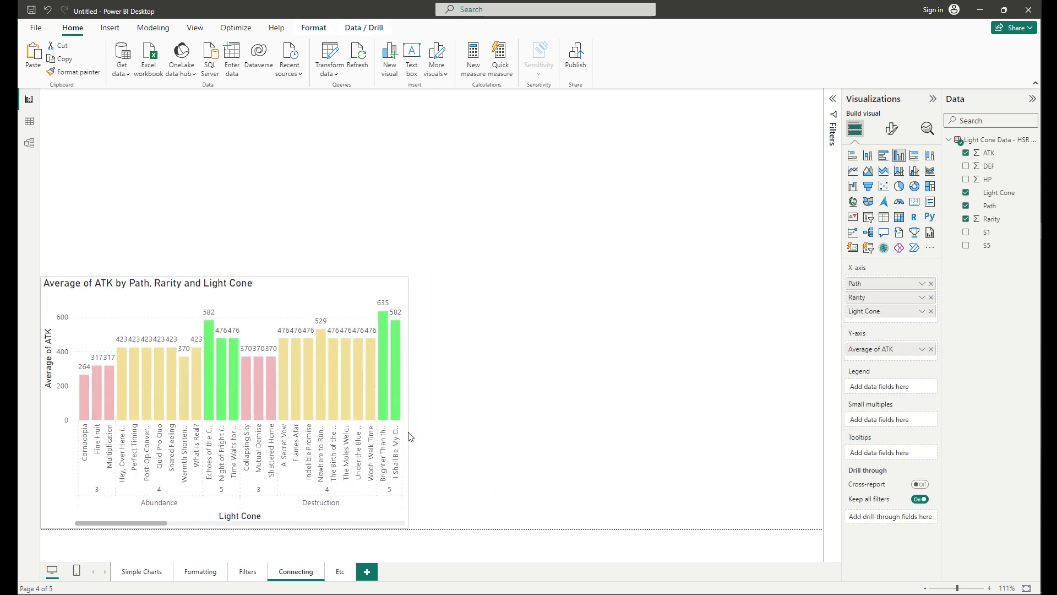
{"action": "left_click", "coordinate": [931, 311]}
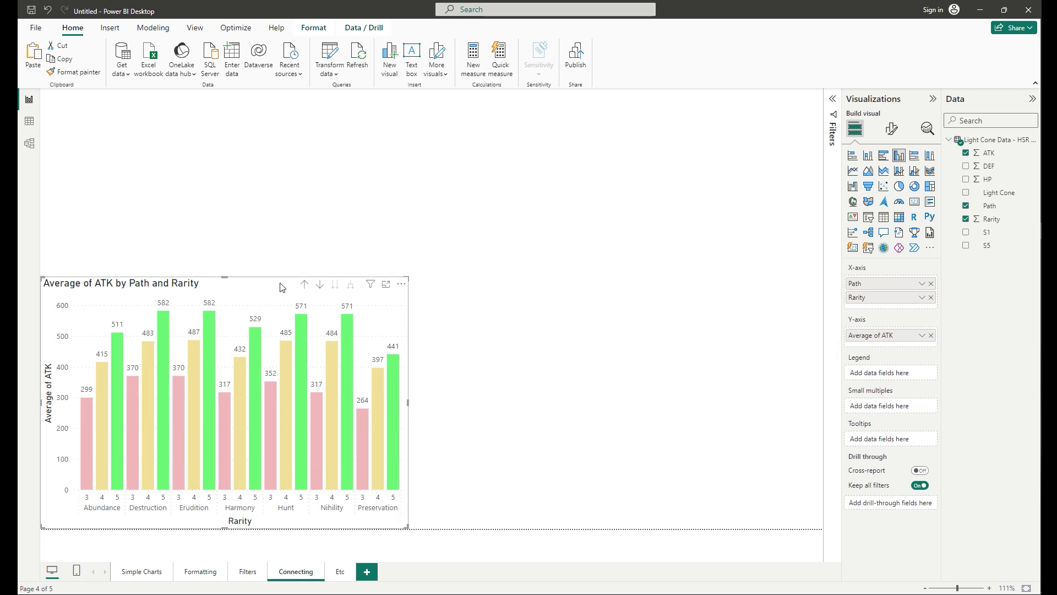
- Duplicate the ATK chart, place the copy beside the original and make it plot the average of DEF
{"action": "key", "text": "ctrl+c"}
{"action": "key", "text": "ctrl+v"}
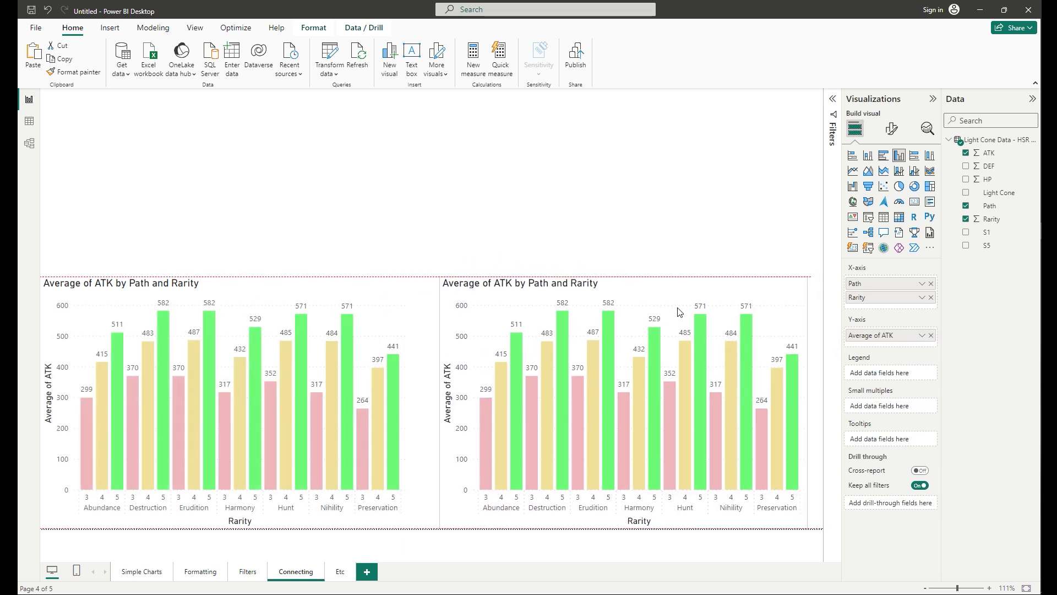
{"action": "left_click", "coordinate": [931, 334]}
{"action": "left_click_drag", "start_coordinate": [988, 166], "coordinate": [897, 332]}
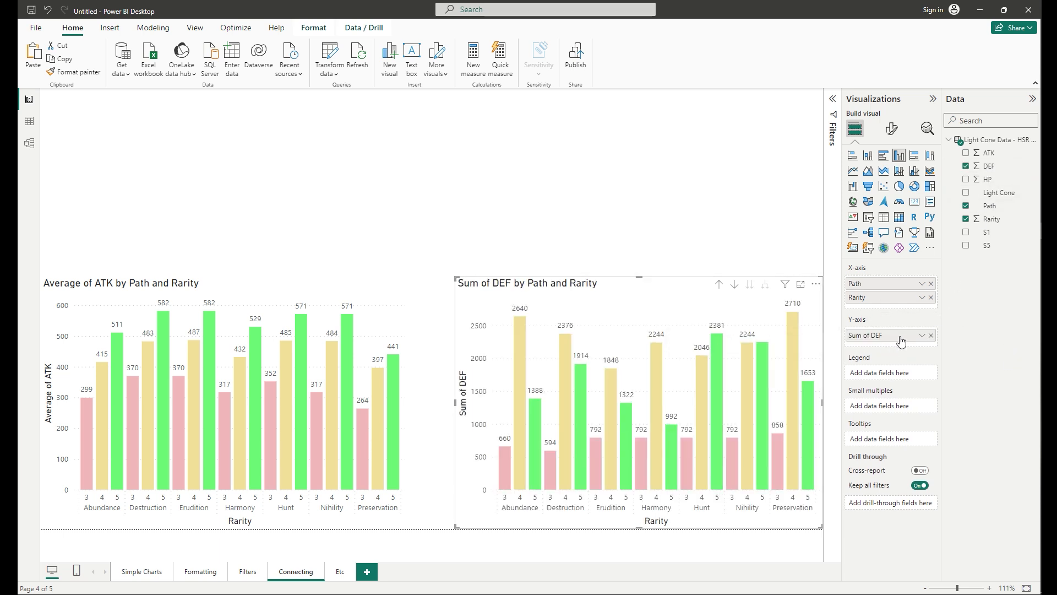
{"action": "left_click", "coordinate": [922, 335]}
{"action": "left_click", "coordinate": [939, 398]}
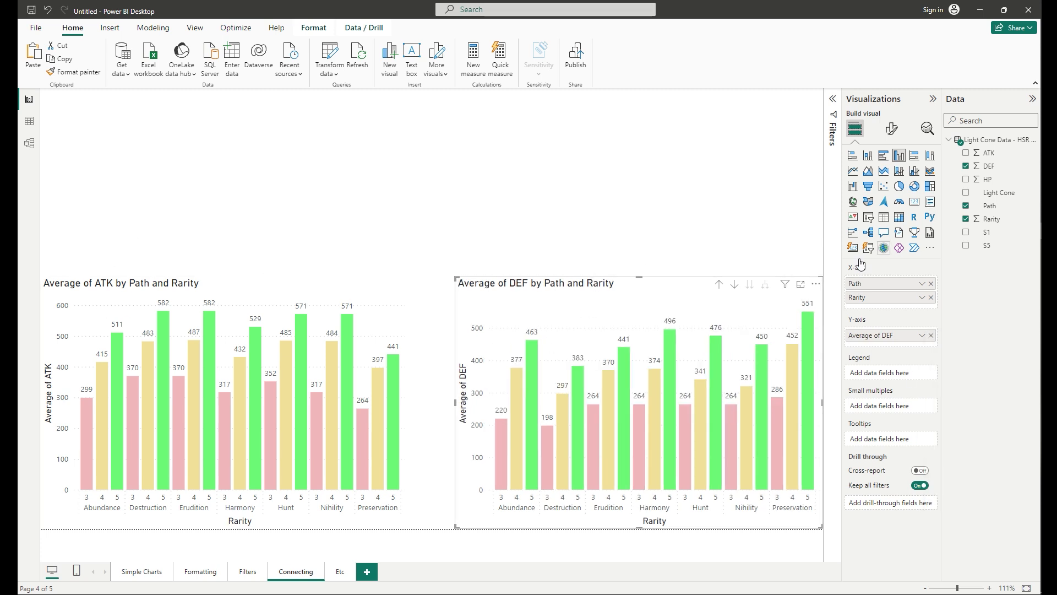
- Place a copy of the DEF chart directly above it, with reduced height, and make it plot the average of HP
{"action": "left_click_drag", "start_coordinate": [657, 290], "coordinate": [657, 103]}
{"action": "left_click_drag", "start_coordinate": [462, 339], "coordinate": [463, 277]}
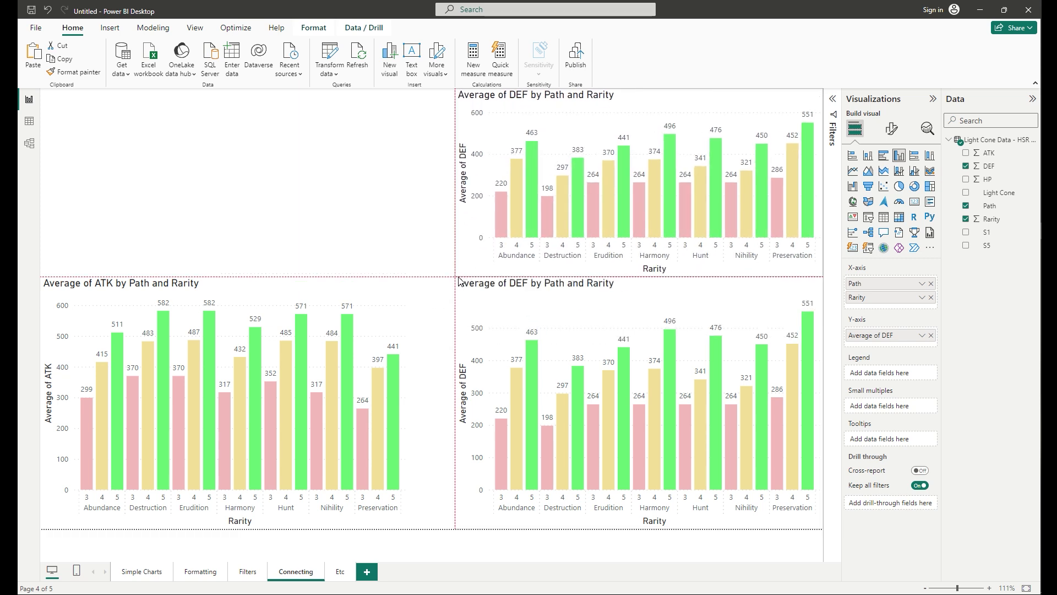
{"action": "left_click", "coordinate": [932, 338]}
{"action": "left_click_drag", "start_coordinate": [987, 179], "coordinate": [887, 336]}
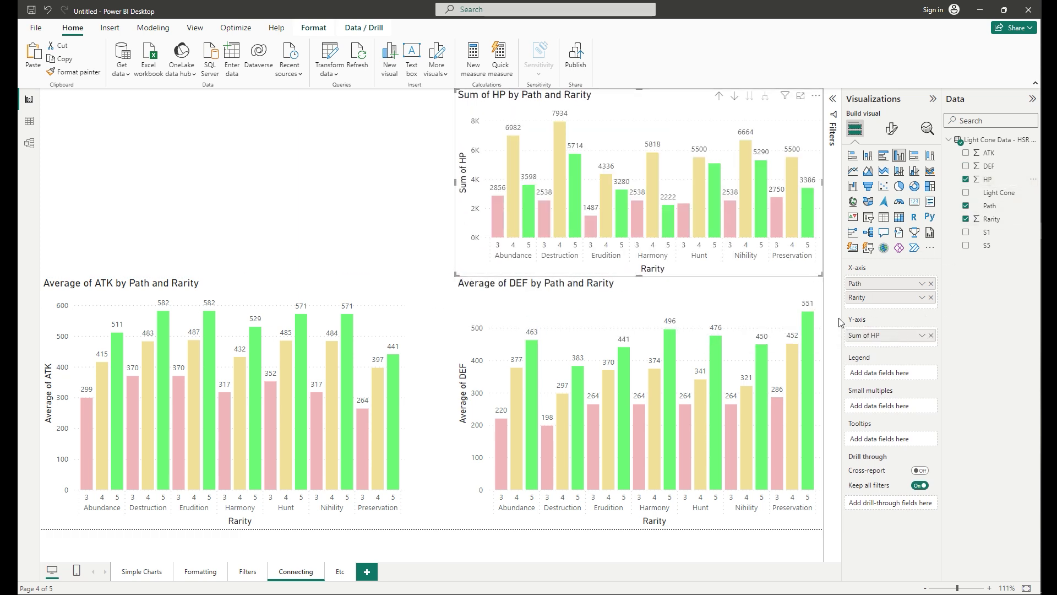
{"action": "left_click", "coordinate": [922, 336]}
{"action": "left_click", "coordinate": [947, 392]}
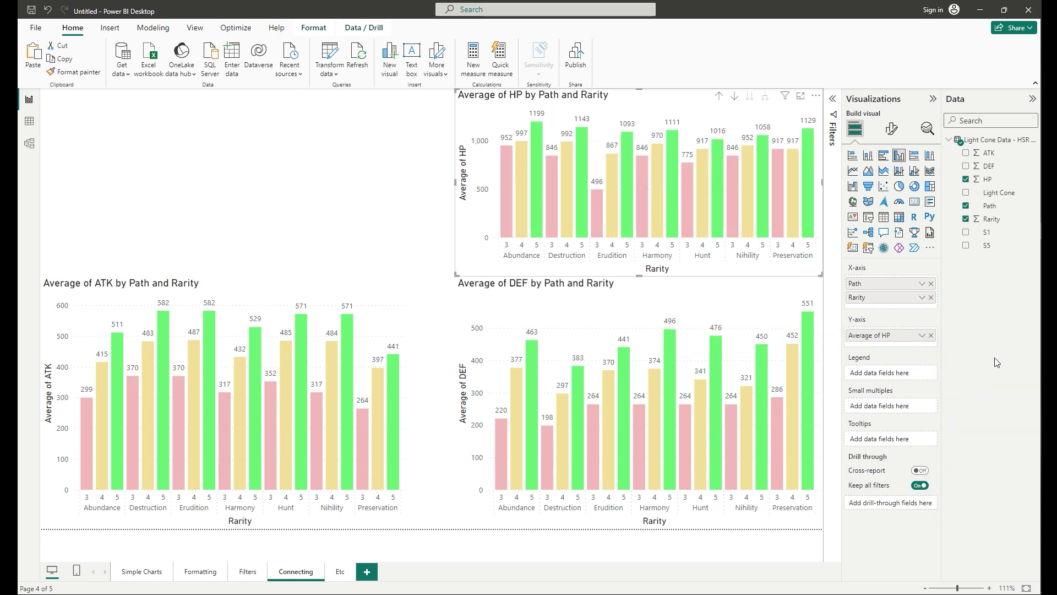
- Copy the Rarity slicer from the Filters page to the Connecting page and place it in the empty area above the ATK chart
{"action": "left_click", "coordinate": [292, 189]}
{"action": "left_click", "coordinate": [259, 570]}
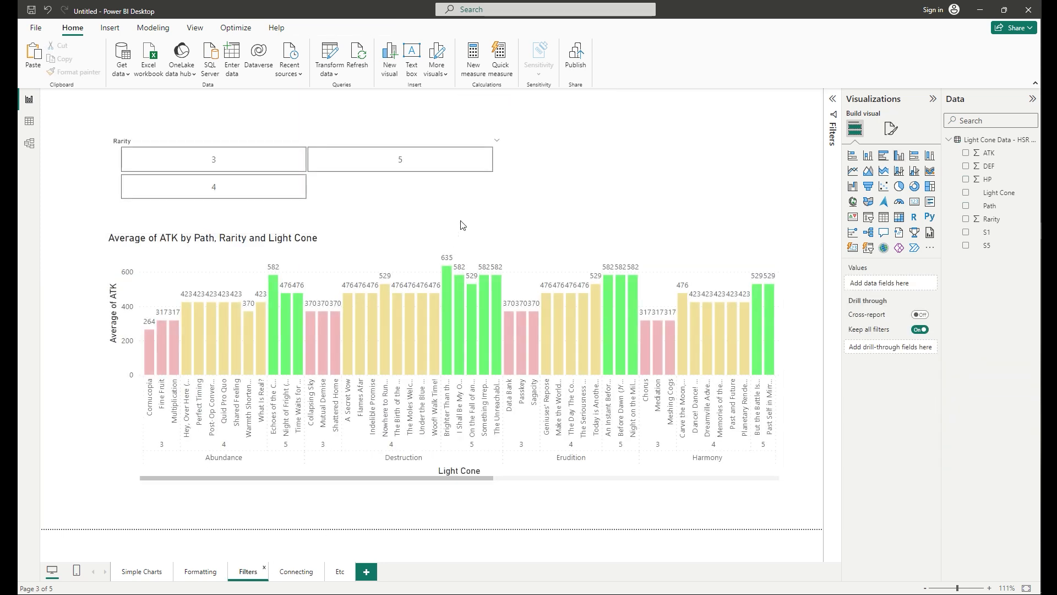
{"action": "left_click", "coordinate": [439, 201]}
{"action": "left_click", "coordinate": [296, 571]}
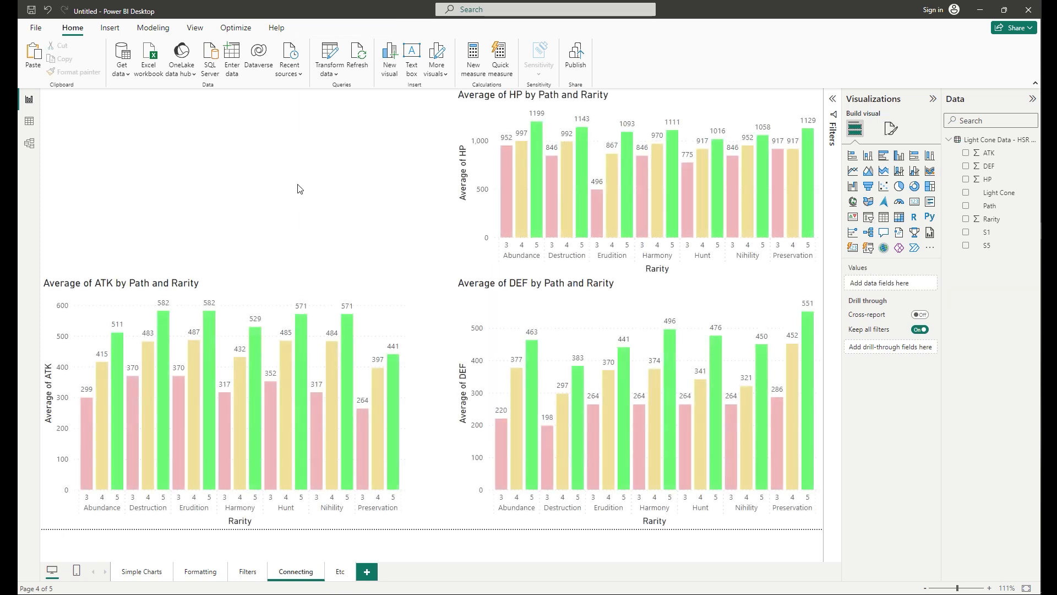
{"action": "key", "text": "ctrl+v"}
{"action": "left_click", "coordinate": [579, 328]}
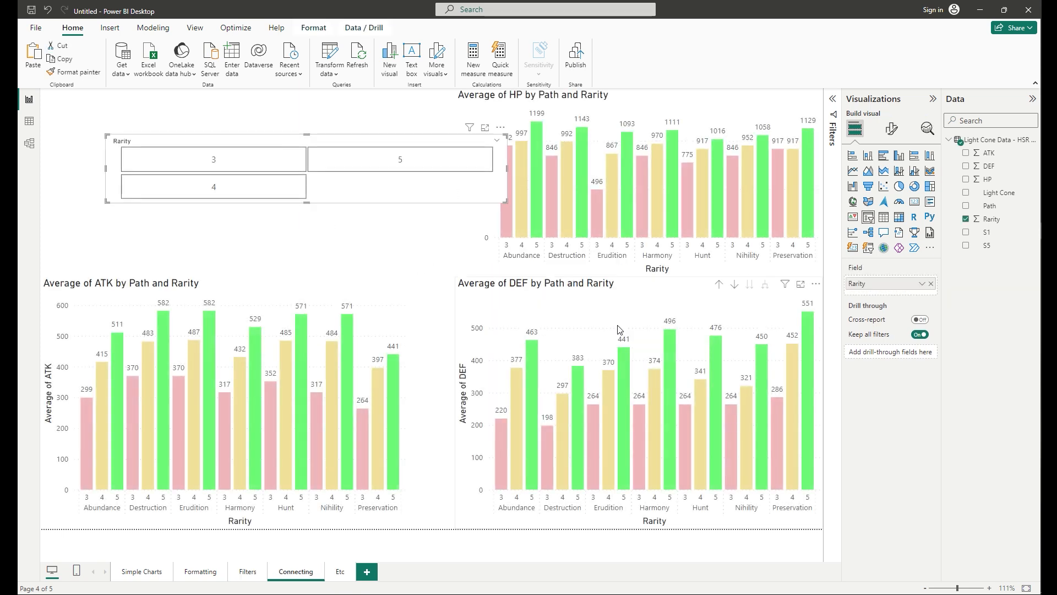
{"action": "left_click_drag", "start_coordinate": [459, 208], "coordinate": [395, 188]}
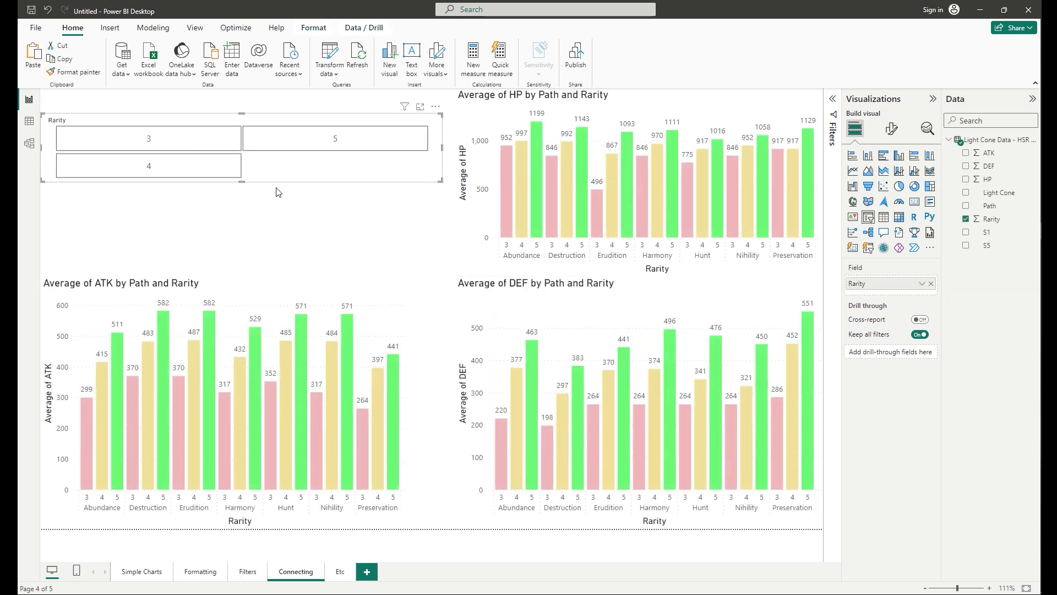
- Test the Rarity slicer on the three charts by filtering to Rarity 3, and clear the selection
{"action": "left_click", "coordinate": [184, 137]}
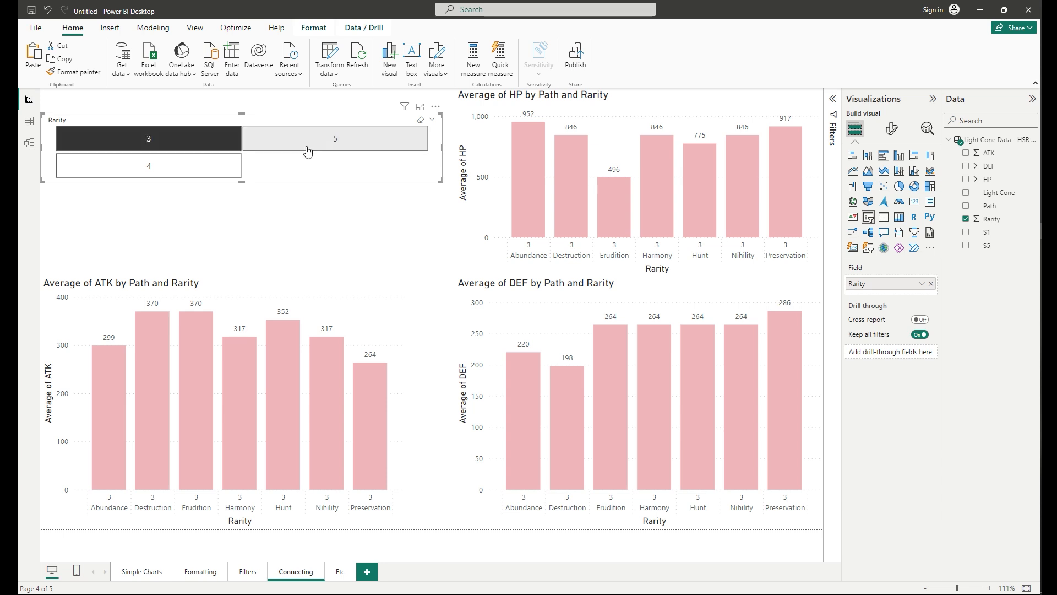
{"action": "left_click", "coordinate": [306, 148]}
{"action": "left_click", "coordinate": [231, 177]}
{"action": "left_click", "coordinate": [201, 145]}
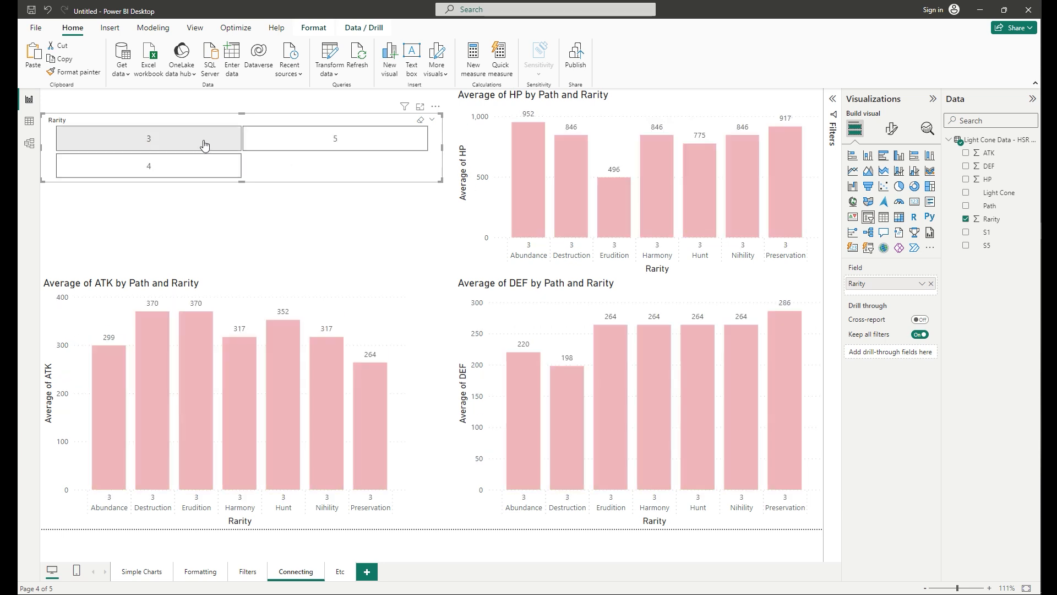
{"action": "left_click", "coordinate": [205, 146]}
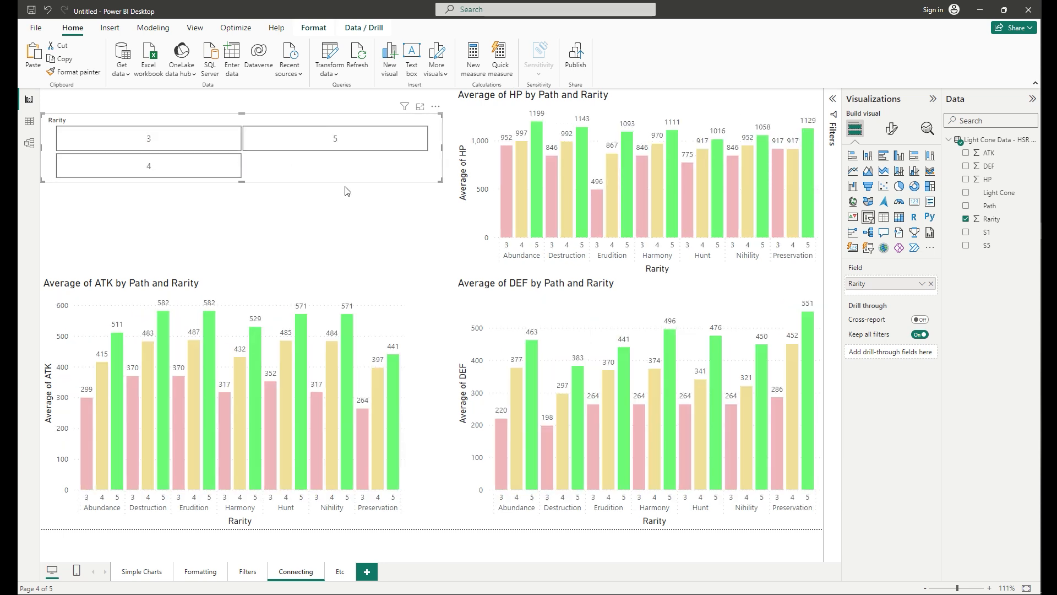
- Make the Rarity slicer narrower and taller beside the HP chart, and collapse the Data and Visualizations panes
{"action": "left_click_drag", "start_coordinate": [337, 171], "coordinate": [341, 193]}
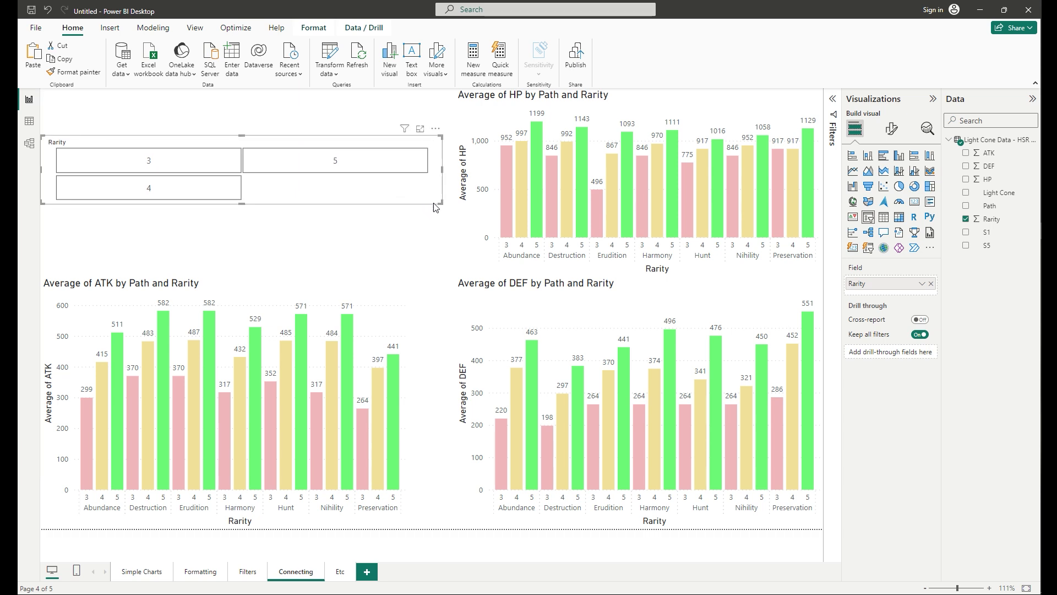
{"action": "left_click_drag", "start_coordinate": [437, 208], "coordinate": [408, 251]}
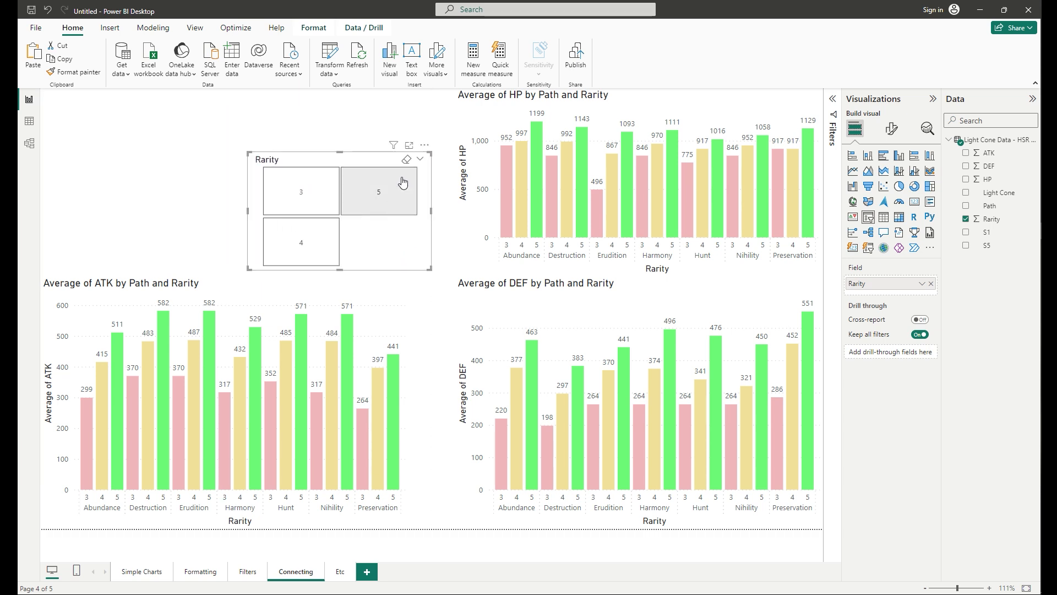
{"action": "left_click", "coordinate": [1032, 99]}
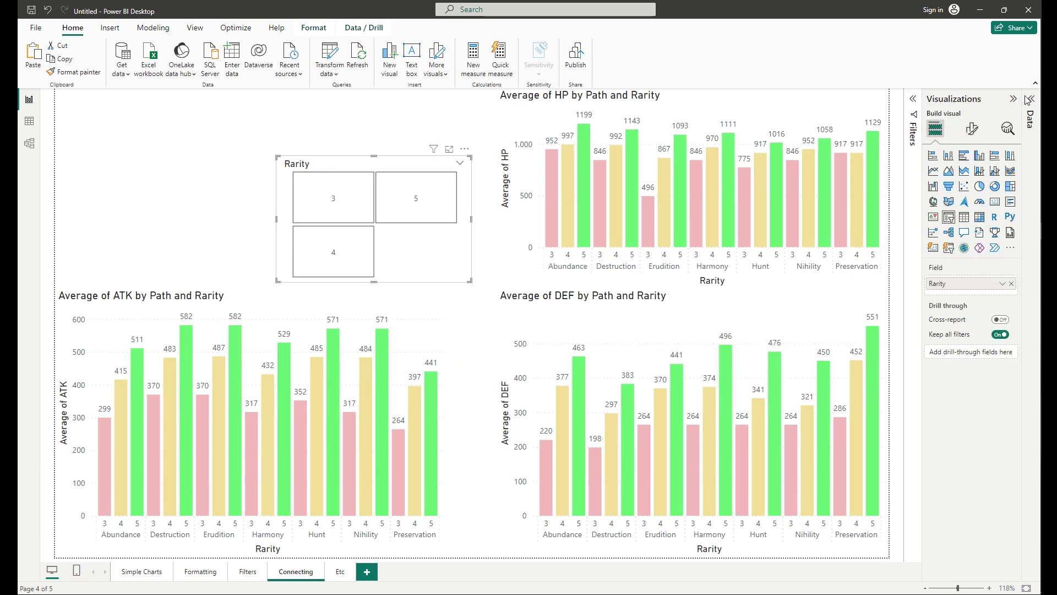
{"action": "left_click", "coordinate": [1013, 99]}
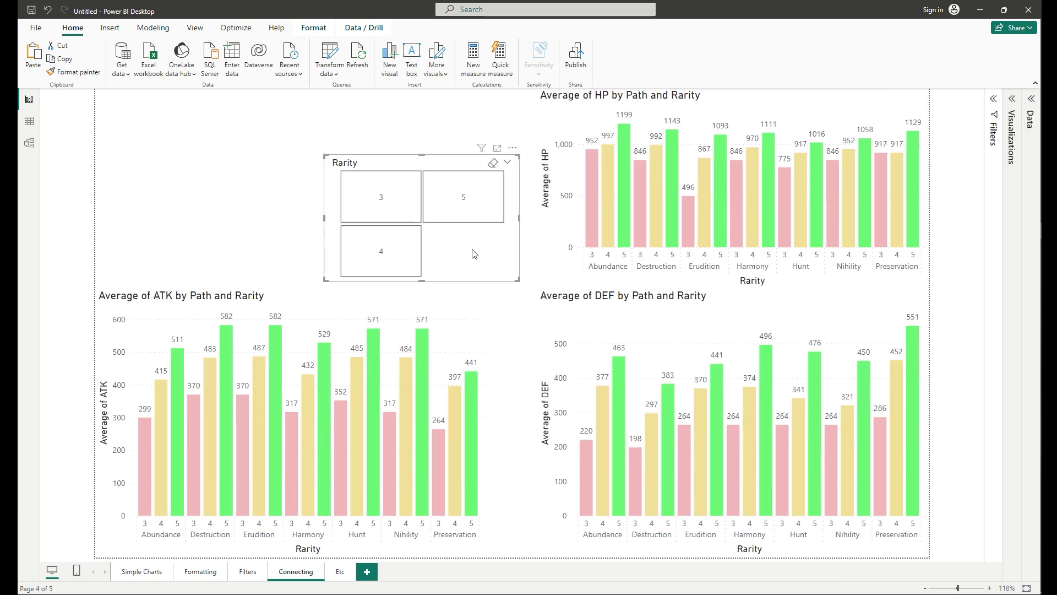
- Edit the Rarity slicer's interactions, setting the ATK and HP charts to None so that it filters only the DEF chart
{"action": "left_click", "coordinate": [314, 28]}
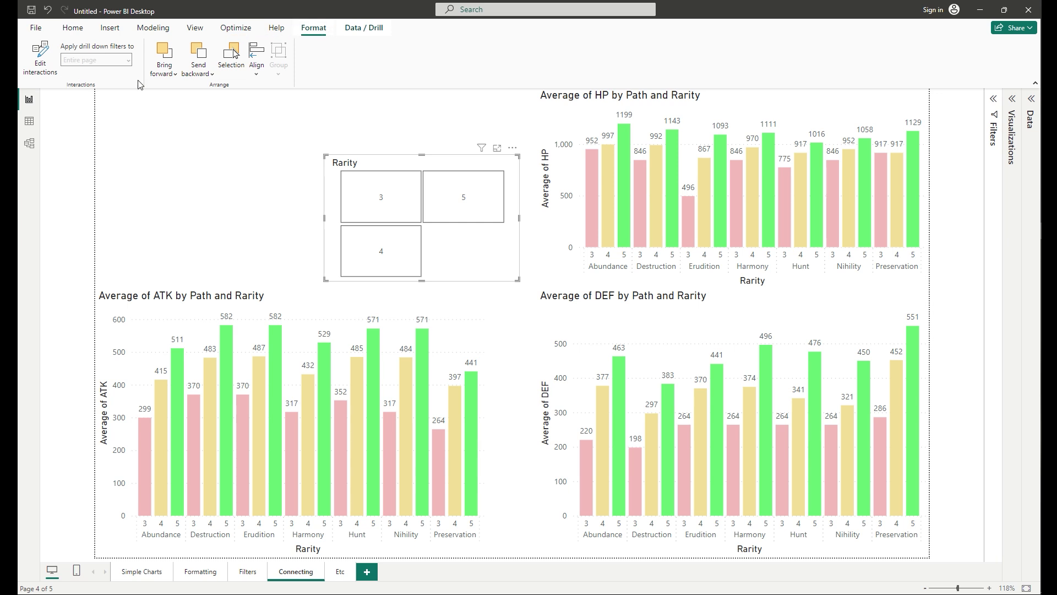
{"action": "left_click", "coordinate": [51, 73]}
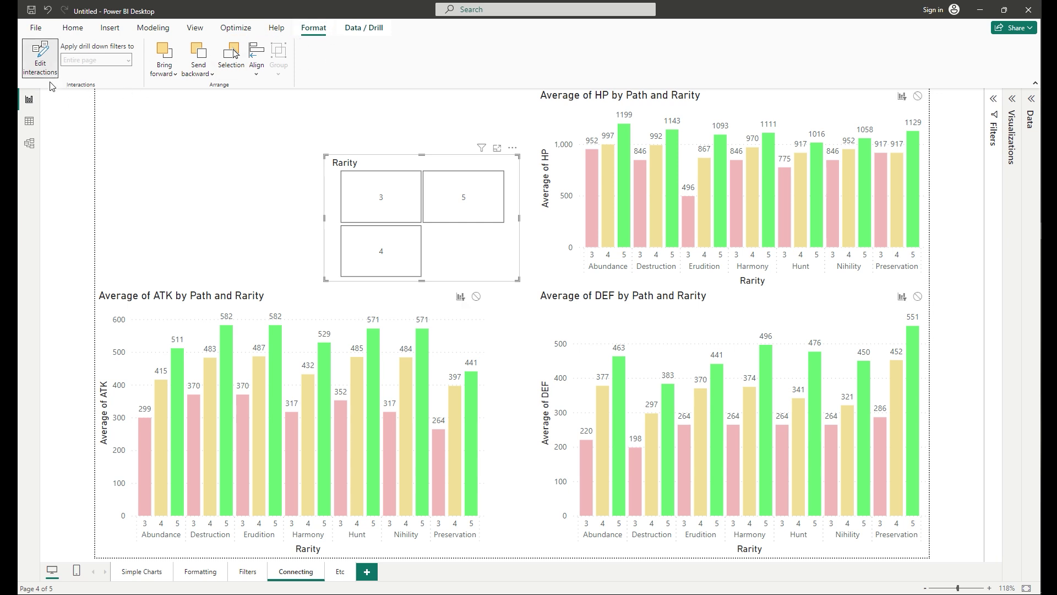
{"action": "left_click", "coordinate": [52, 70]}
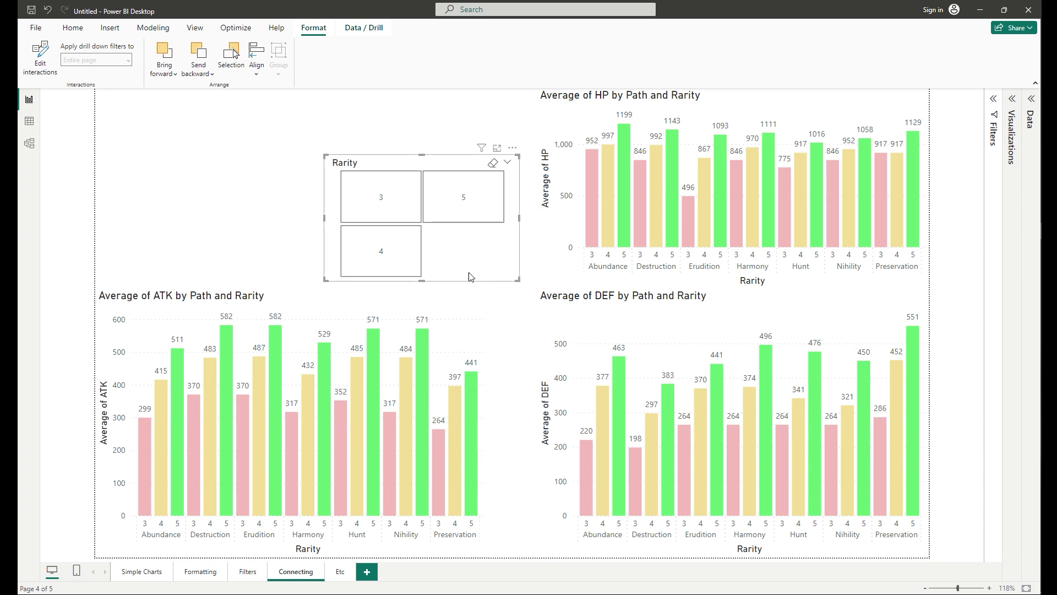
{"action": "left_click", "coordinate": [40, 66]}
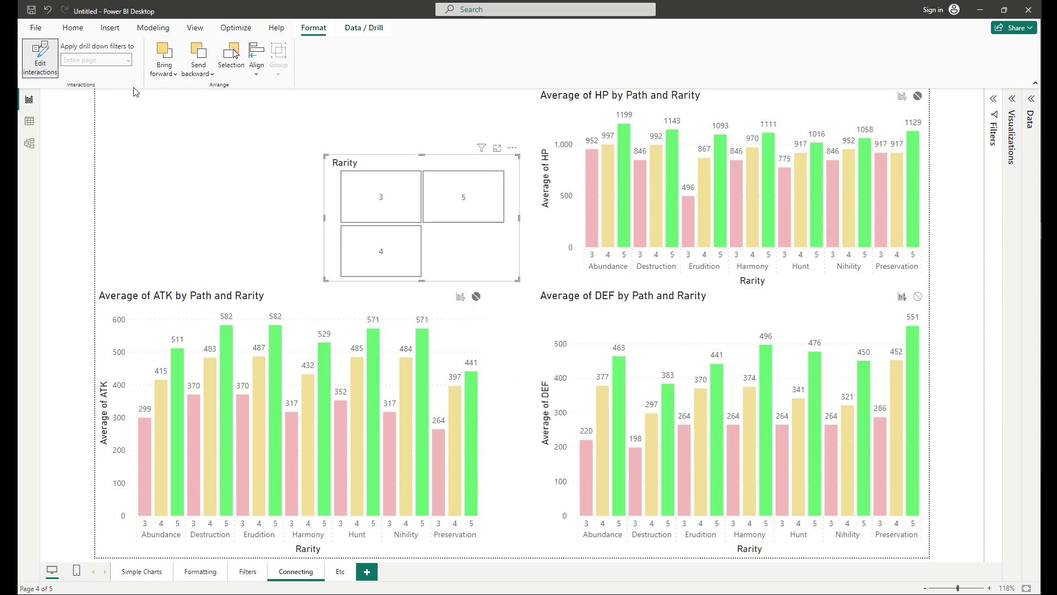
{"action": "left_click", "coordinate": [38, 64]}
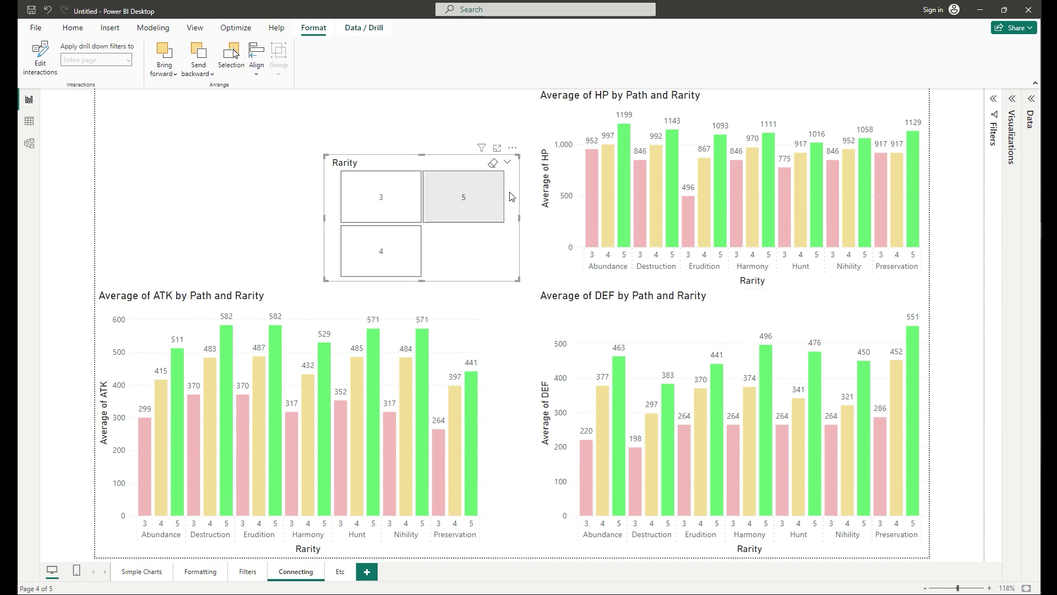
- Switch the Rarity slicer between 5 and 4 to check which charts respond, leaving 4 selected
{"action": "left_click", "coordinate": [472, 217]}
{"action": "left_click", "coordinate": [402, 274]}
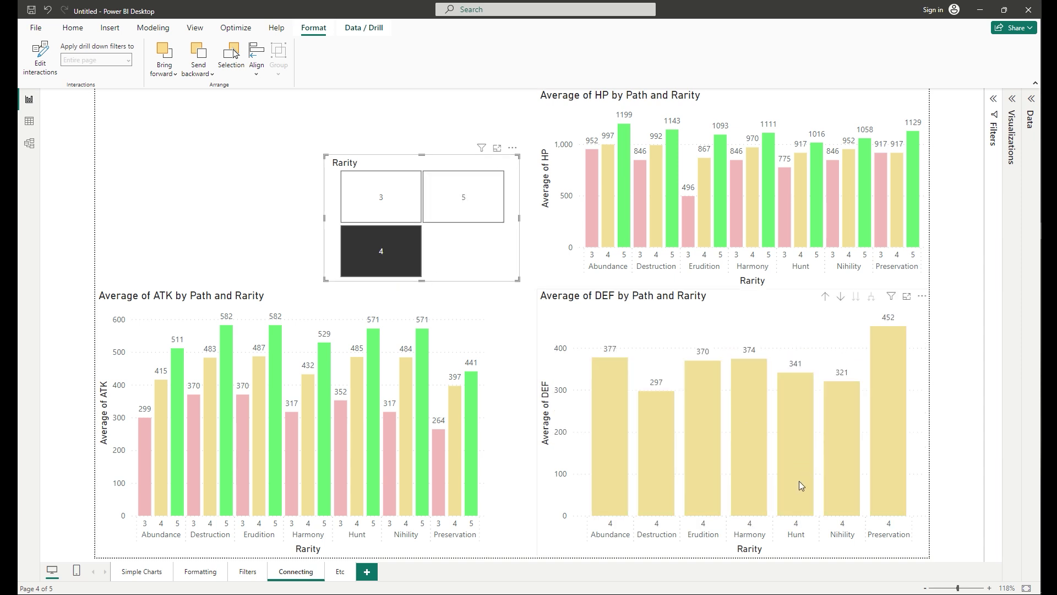
{"action": "left_click", "coordinate": [411, 216]}
{"action": "left_click", "coordinate": [443, 212]}
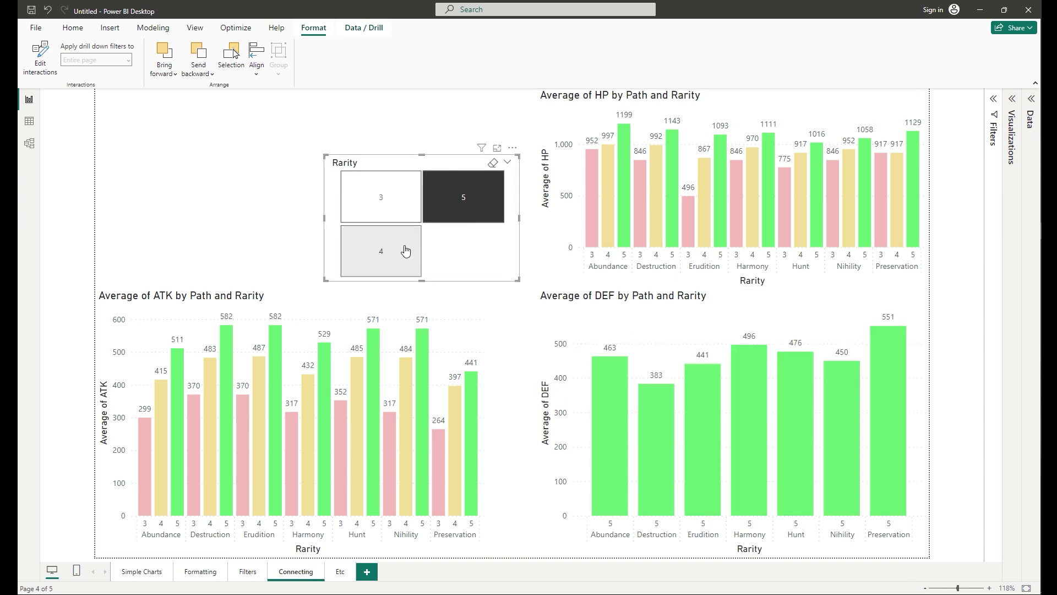
{"action": "left_click", "coordinate": [406, 248]}
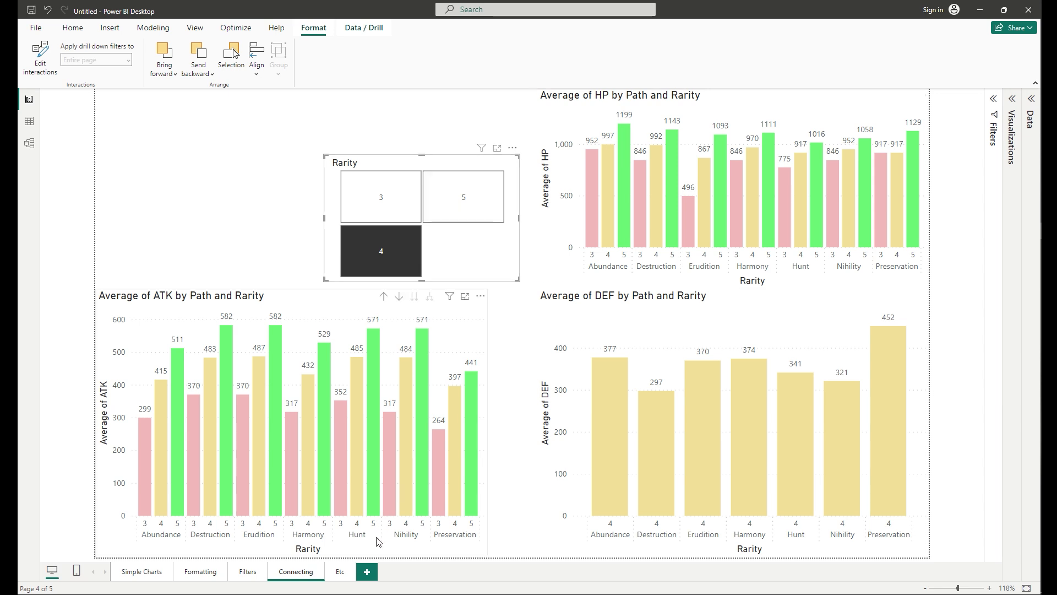
- On the Etc page, expand the Data and Visualizations panes and add an enlarged Q&A visual near the middle of the page
{"action": "left_click", "coordinate": [340, 571]}
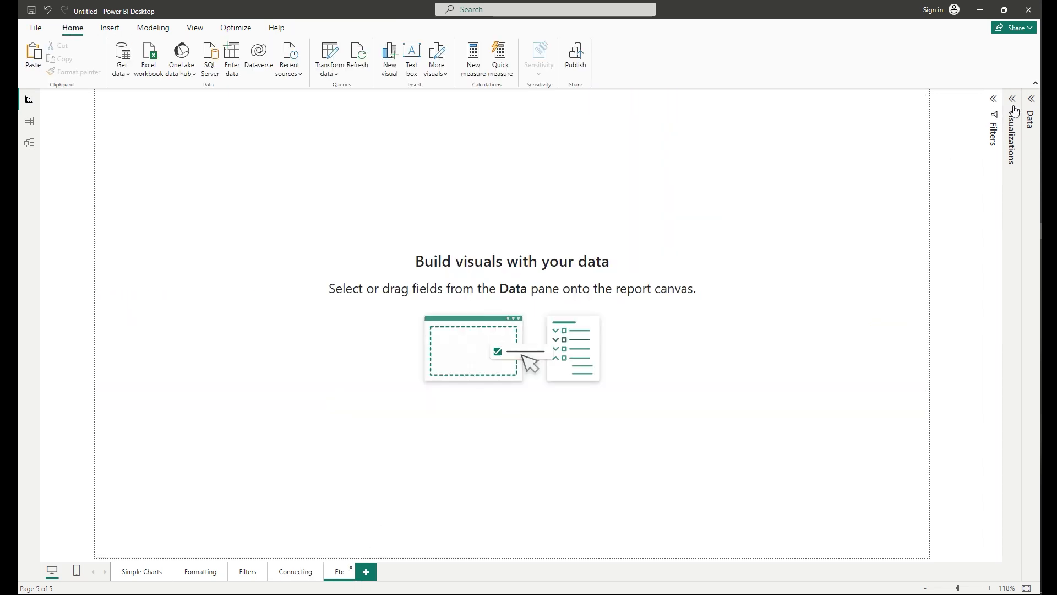
{"action": "left_click", "coordinate": [1032, 99]}
{"action": "left_click", "coordinate": [928, 100]}
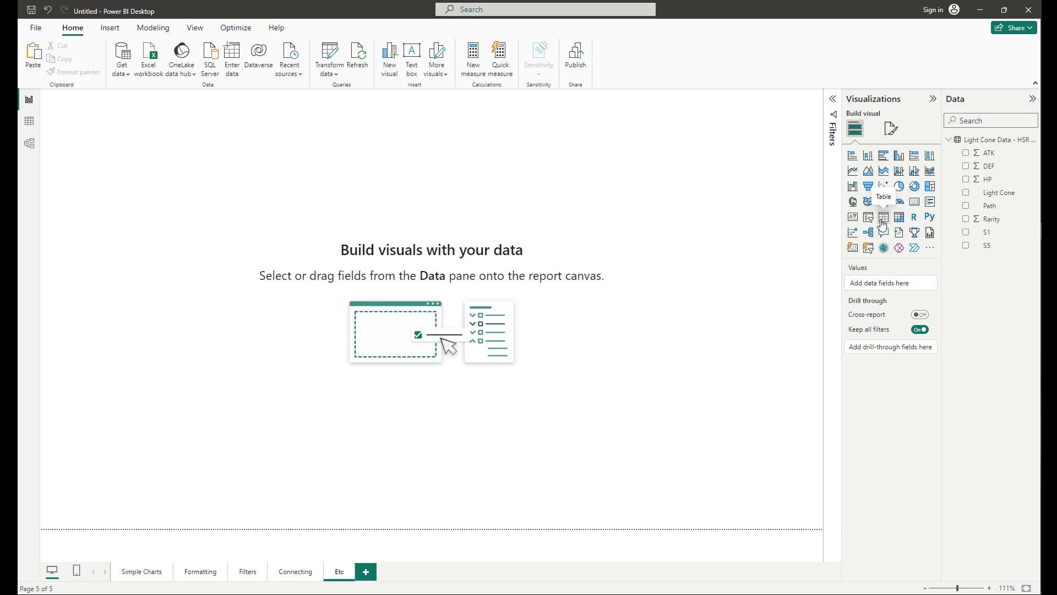
{"action": "left_click", "coordinate": [883, 232]}
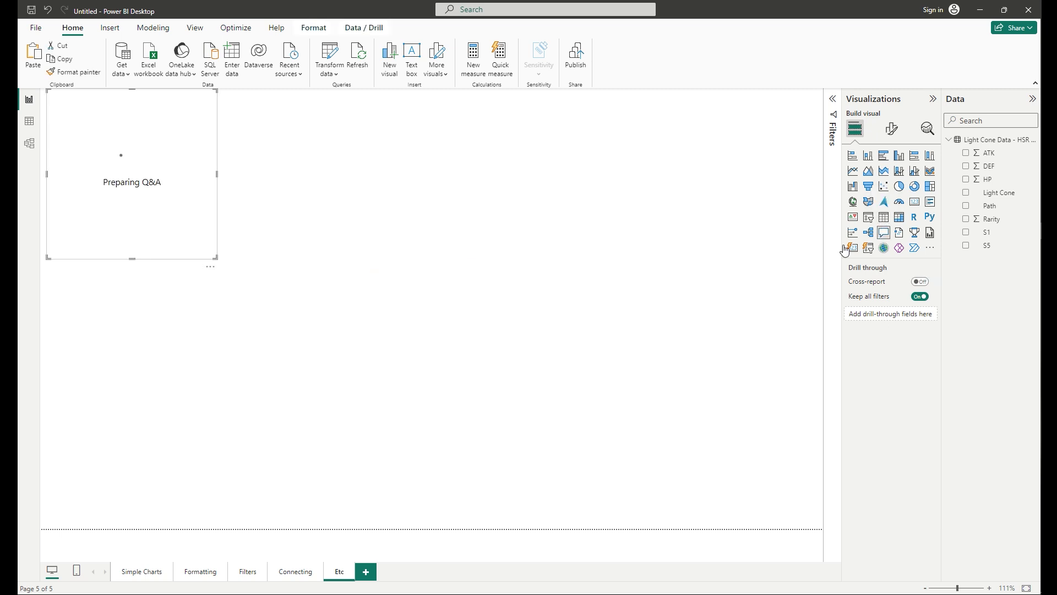
{"action": "left_click_drag", "start_coordinate": [175, 161], "coordinate": [474, 219]}
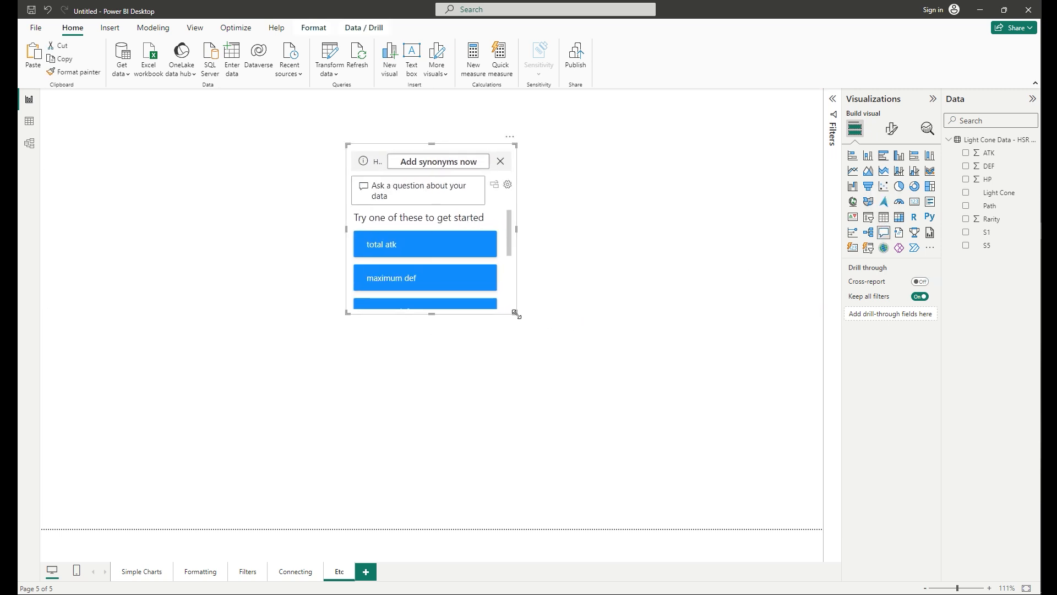
{"action": "left_click_drag", "start_coordinate": [516, 314], "coordinate": [647, 390]}
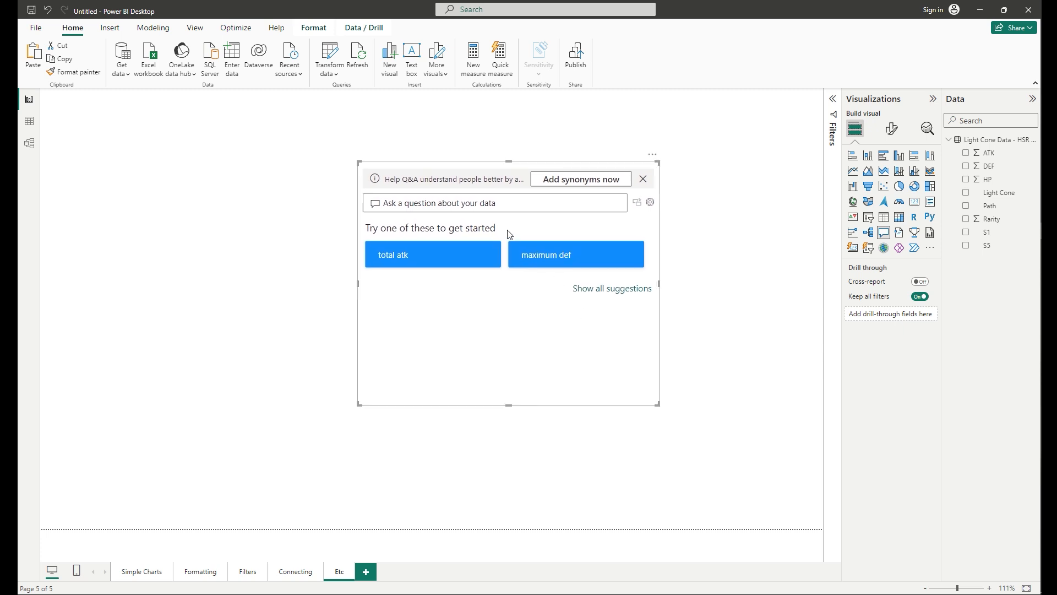
- Ask the Q&A visual for "total number of light cone"
{"action": "left_click", "coordinate": [488, 206]}
{"action": "type", "text": "total atta"}
{"action": "key", "text": "BackSpace"}
{"action": "key", "text": "BackSpace"}
{"action": "key", "text": "BackSpace"}
{"action": "key", "text": "BackSpace"}
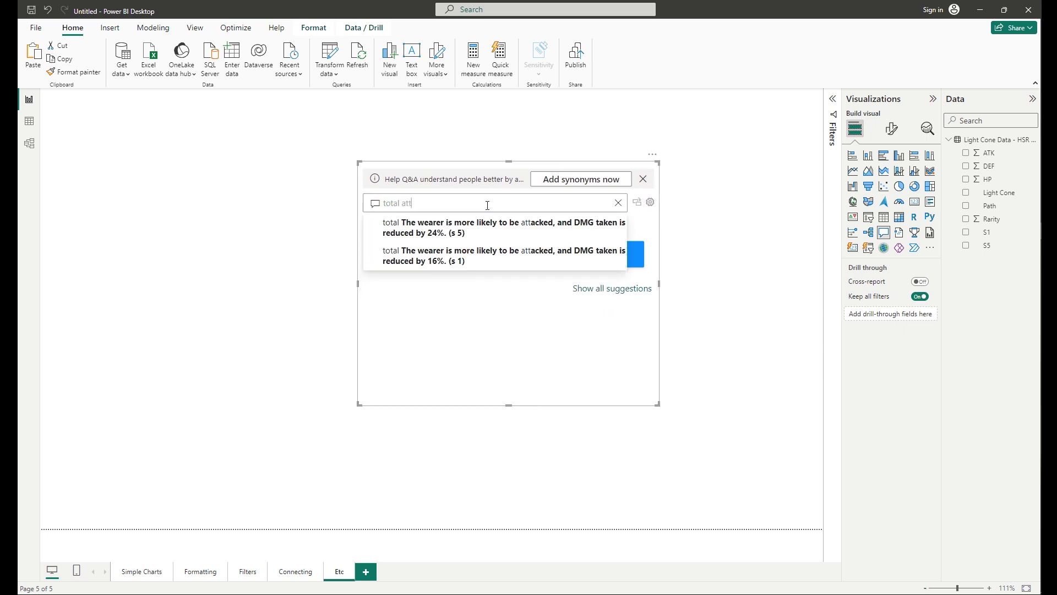
{"action": "type", "text": "number of lightcones"}
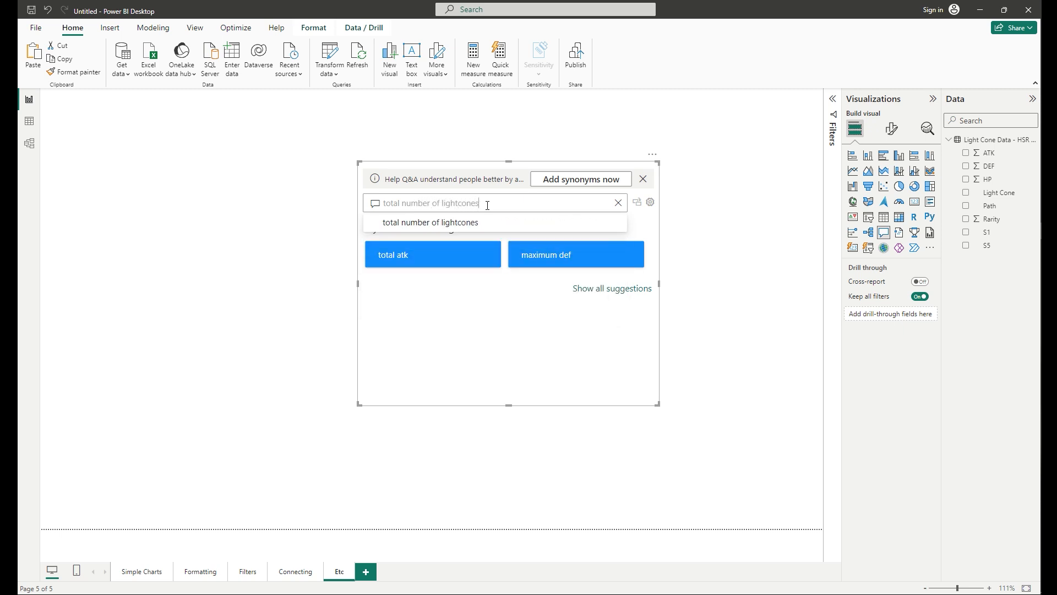
{"action": "key", "text": "Return"}
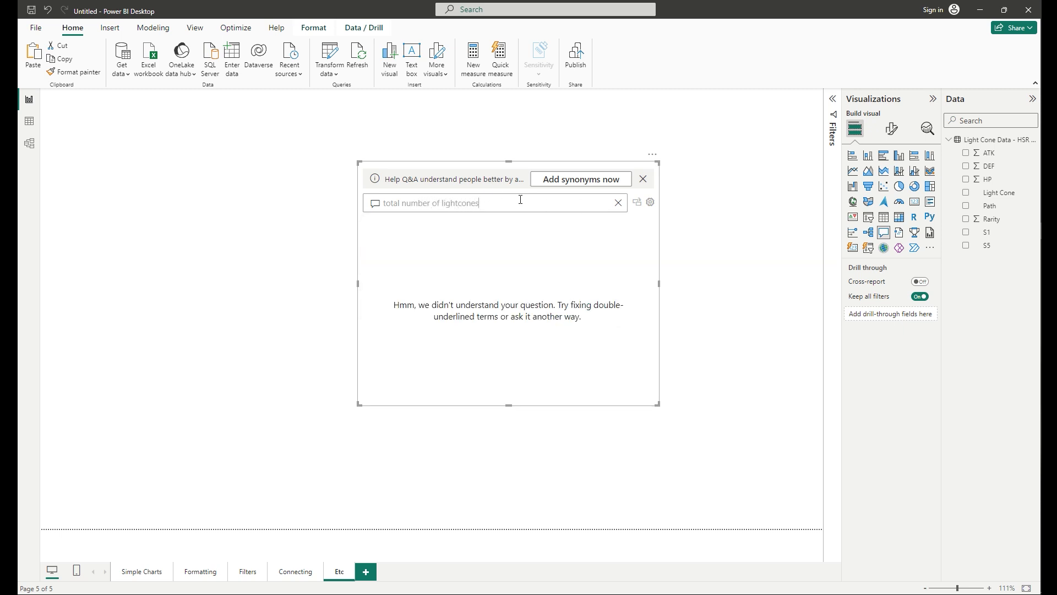
{"action": "left_click", "coordinate": [491, 223]}
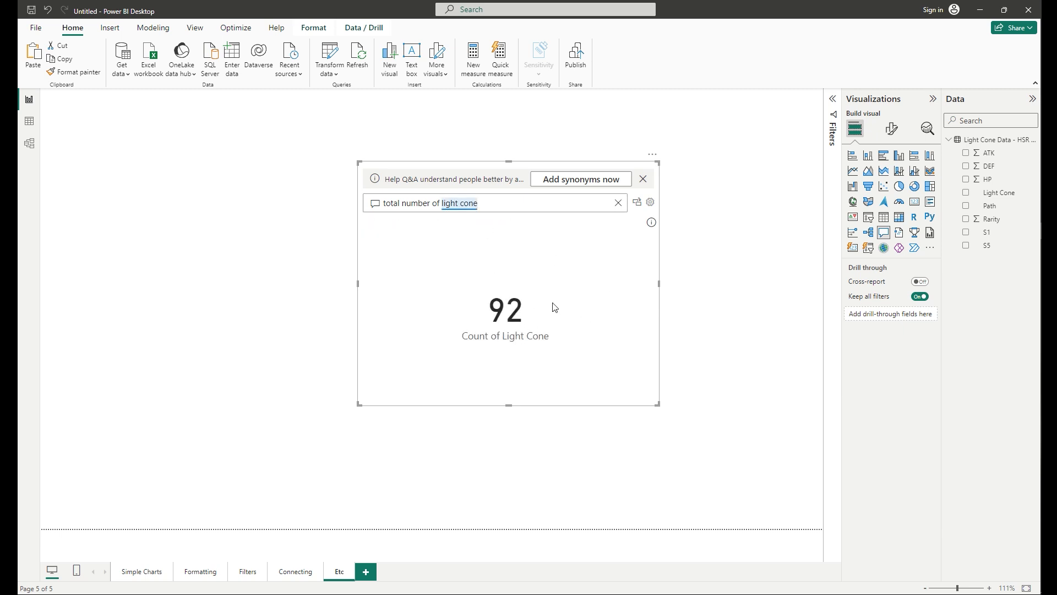
- Convert the Q&A answer into a standard card visual, shrink it and place it in the page's upper-right corner
{"action": "left_click", "coordinate": [637, 211]}
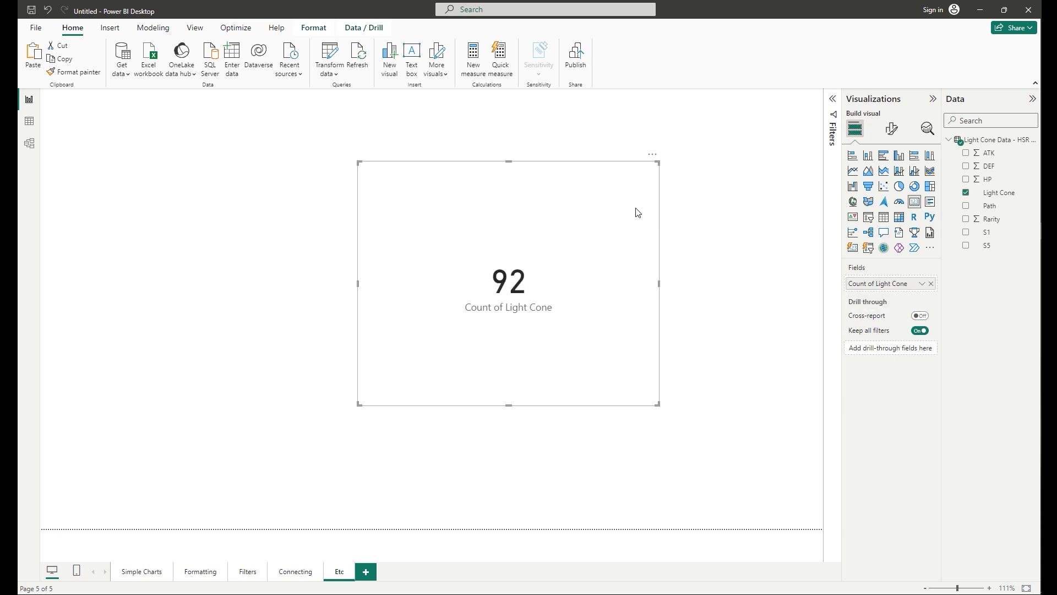
{"action": "left_click_drag", "start_coordinate": [604, 290], "coordinate": [644, 320]}
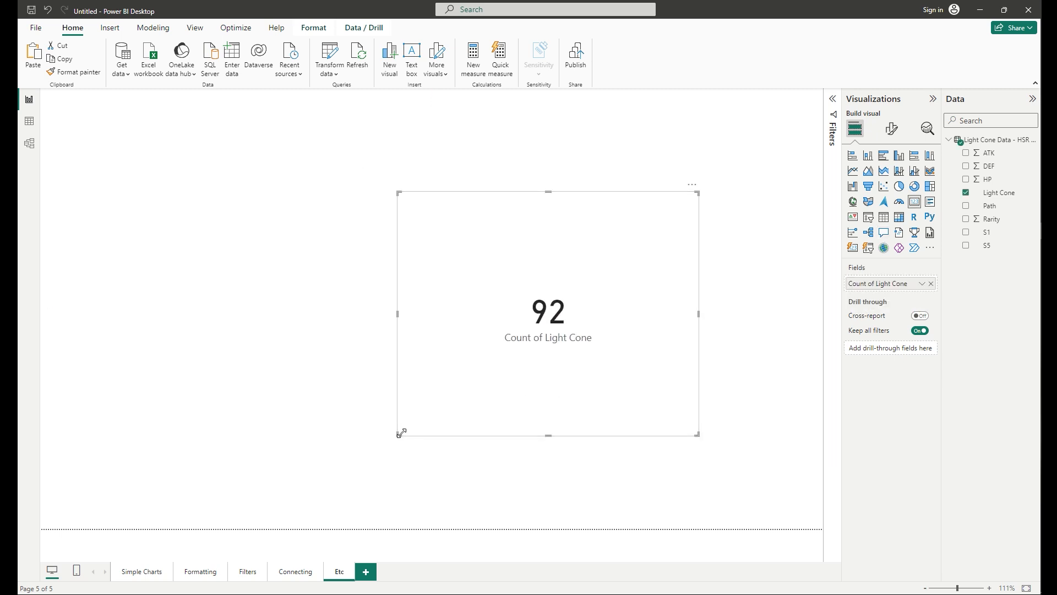
{"action": "left_click_drag", "start_coordinate": [400, 432], "coordinate": [745, 198]}
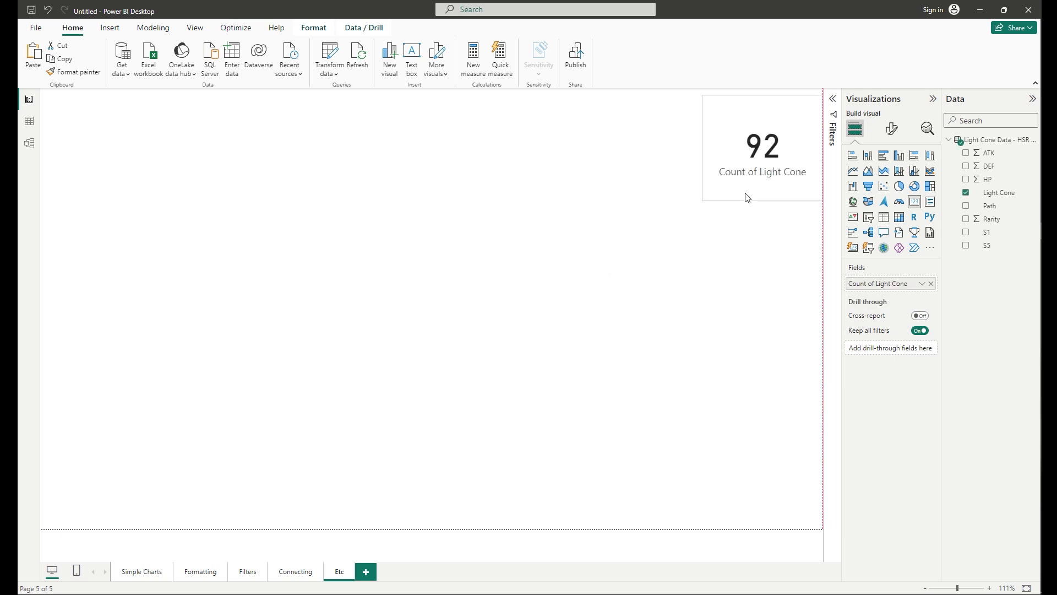
- Change the Count of Light Cone card back into a Q&A visual, dismiss its add-synonyms banner and deselect it
{"action": "left_click", "coordinate": [883, 231]}
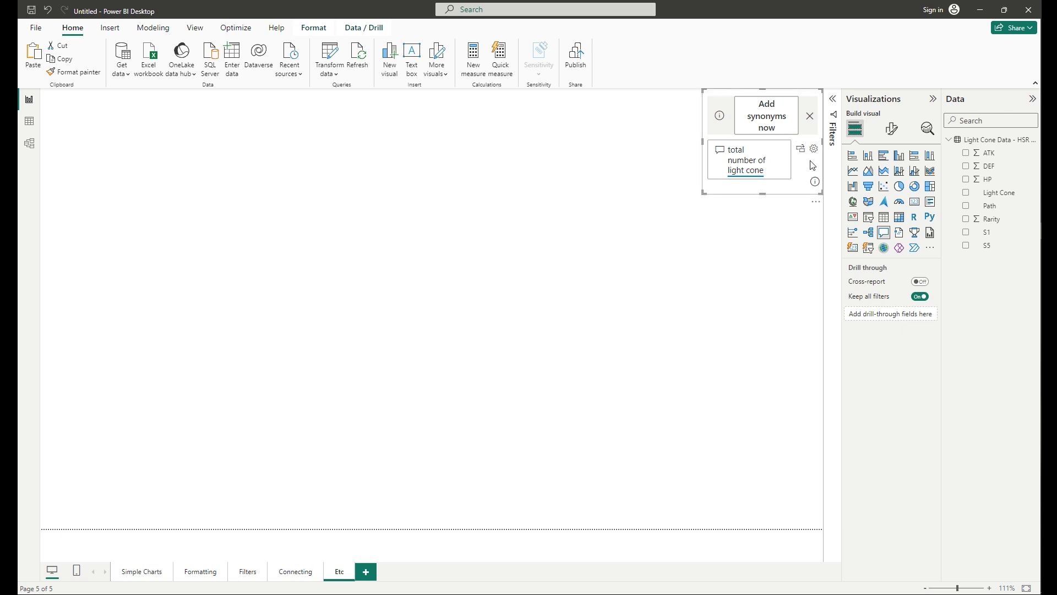
{"action": "left_click", "coordinate": [809, 115]}
{"action": "left_click", "coordinate": [616, 309]}
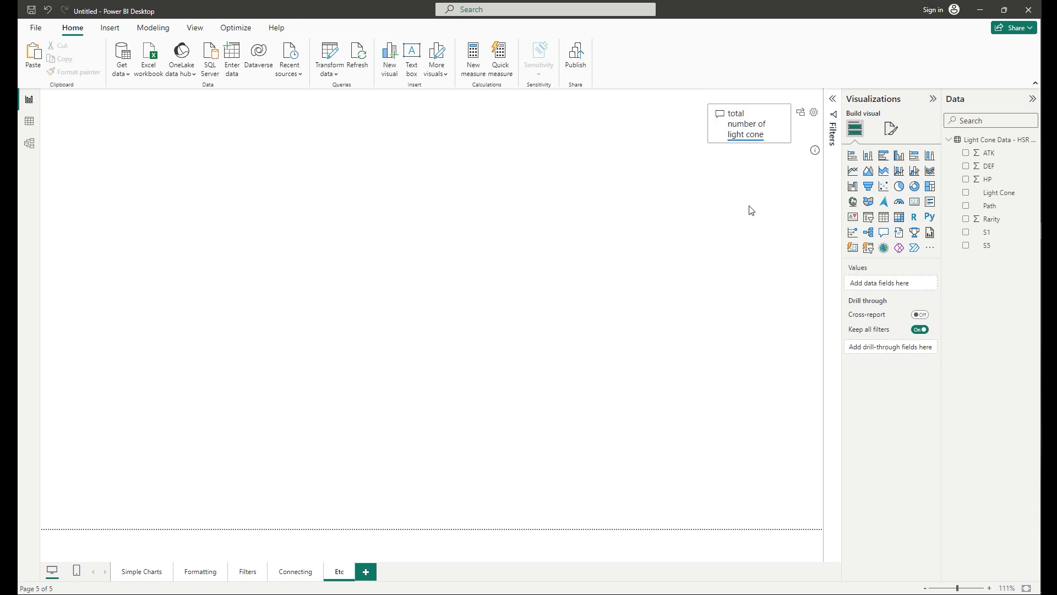
- Add a second Q&A visual near the middle of the Etc page and ask it for "name of light cone with highest atk"
{"action": "double_click", "coordinate": [416, 284]}
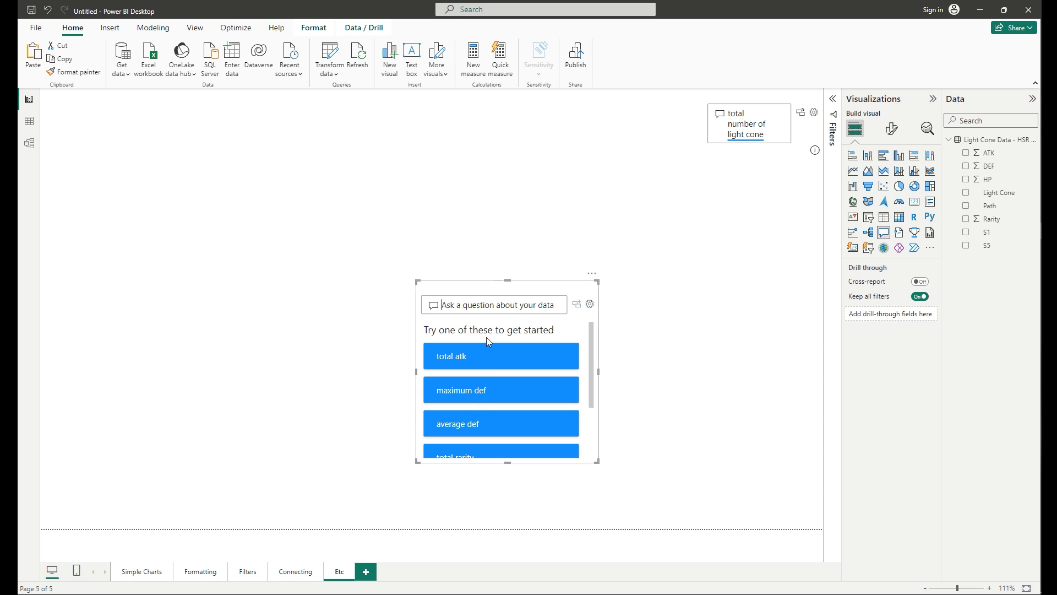
{"action": "type", "text": "name of l"}
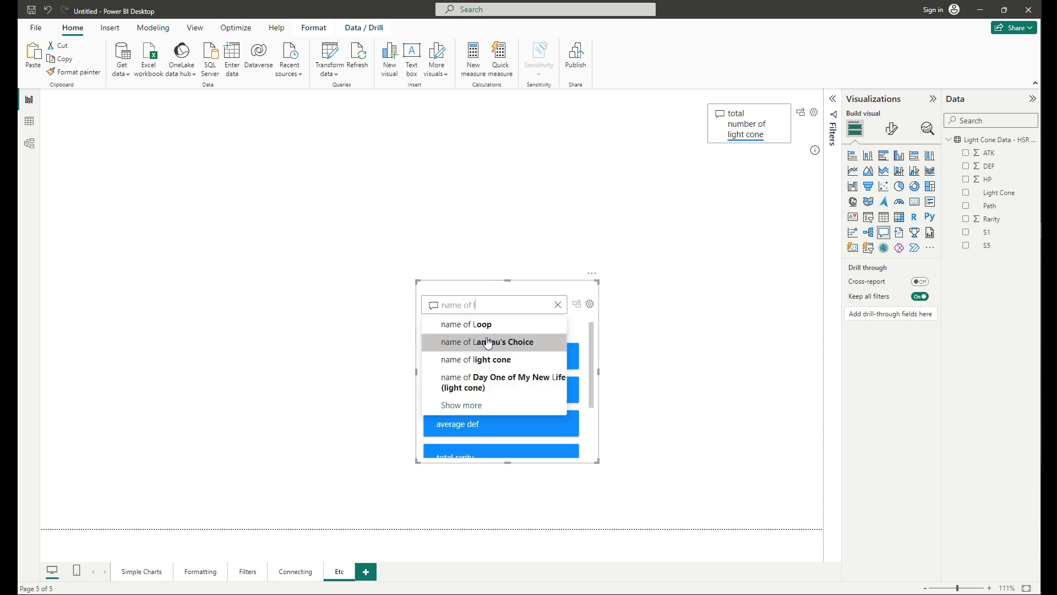
{"action": "type", "text": "ight cone with hig"}
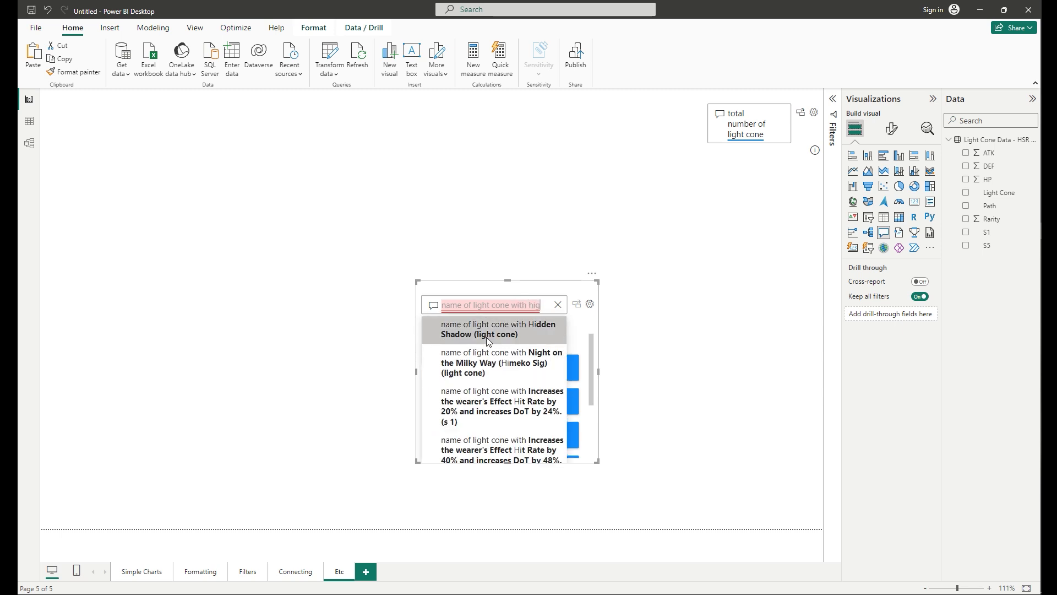
{"action": "type", "text": "hest atk"}
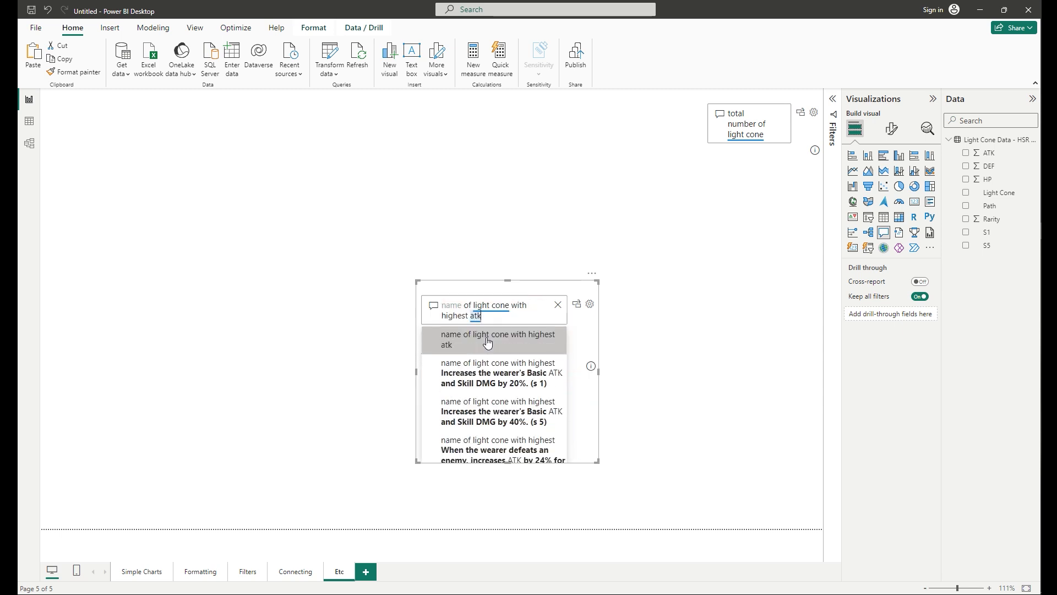
{"action": "left_click", "coordinate": [497, 343]}
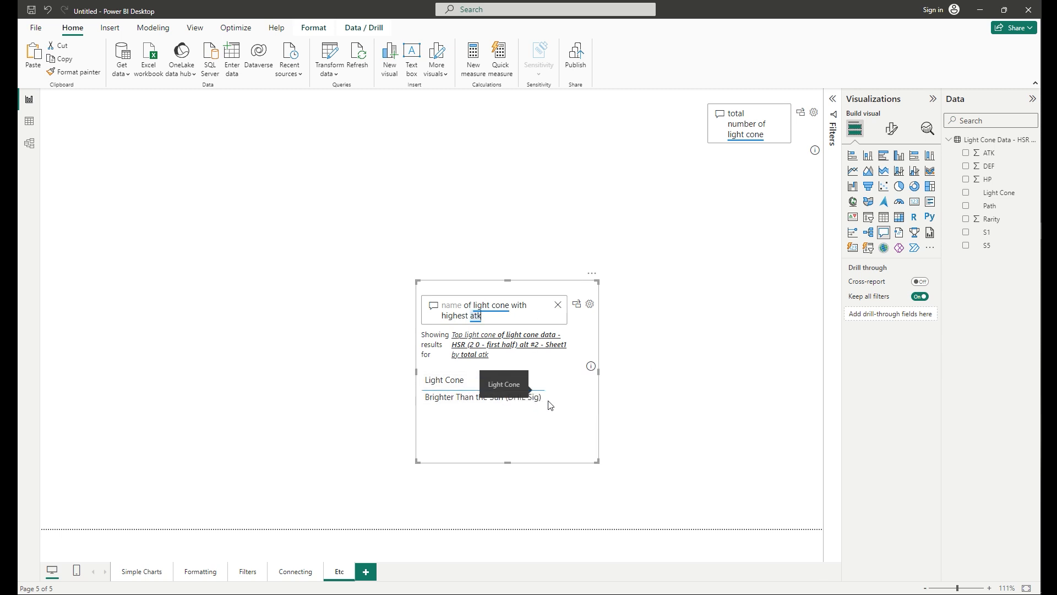
- Convert the highest-ATK Q&A answer into a standard table visual and place it at the page's right edge, below the first Q&A visual
{"action": "left_click", "coordinate": [576, 304]}
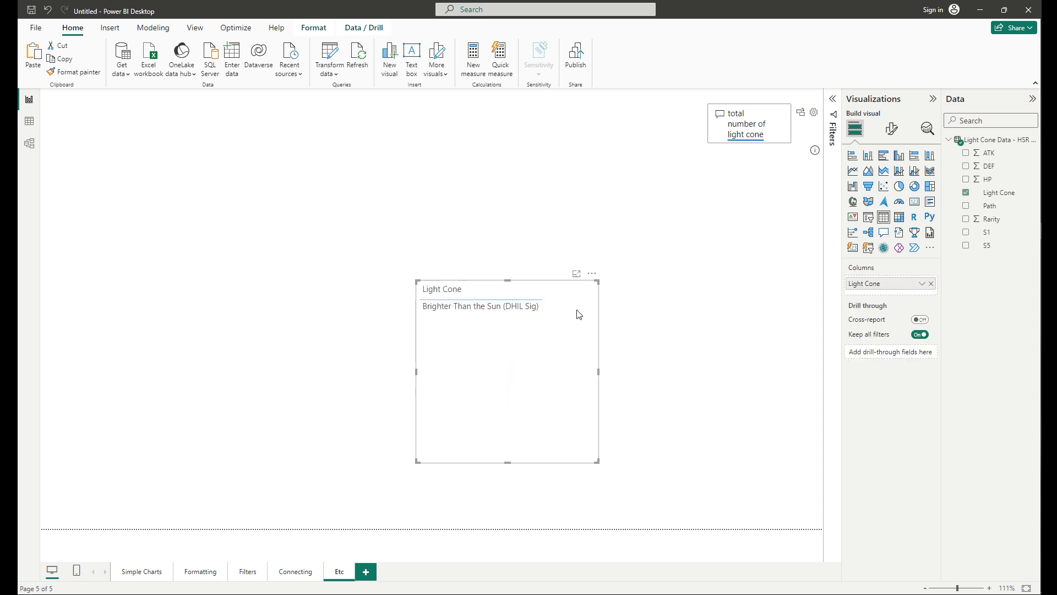
{"action": "left_click_drag", "start_coordinate": [566, 380], "coordinate": [811, 301]}
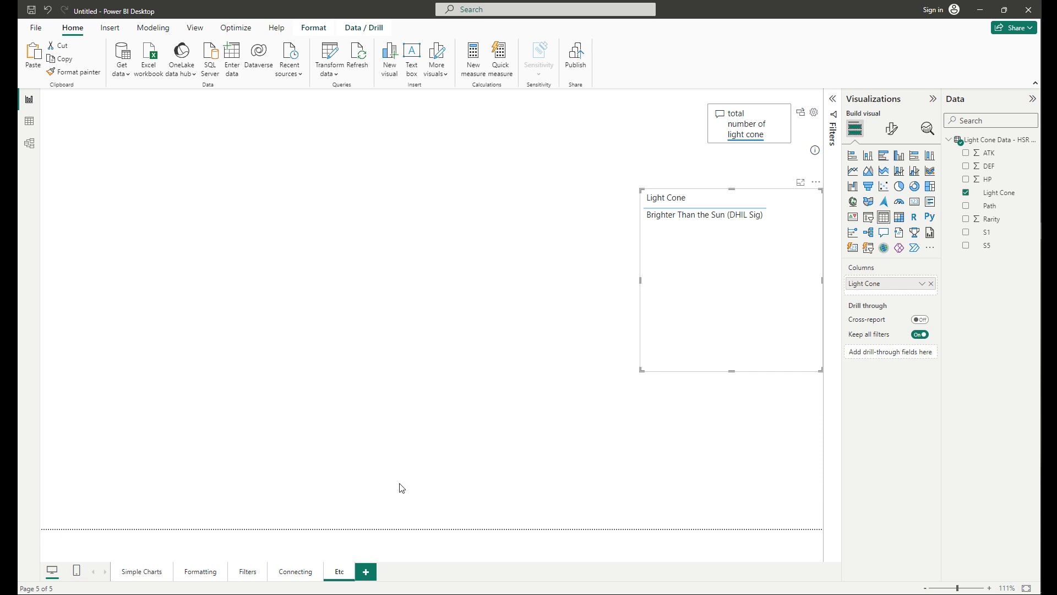
- Go to the Connecting report page with the average ATK, DEF and HP charts
{"action": "left_click", "coordinate": [308, 571]}
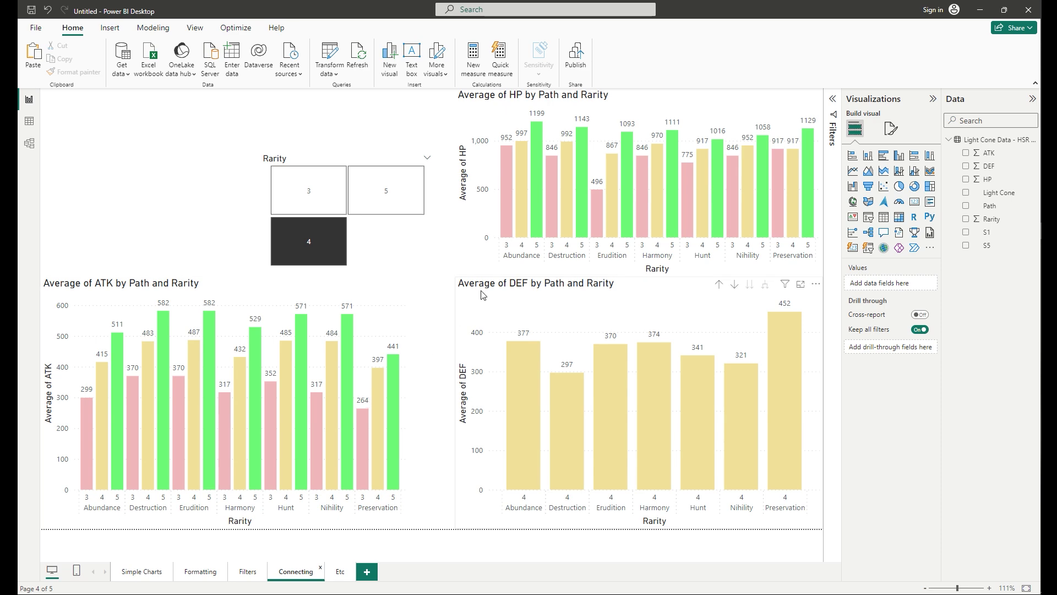